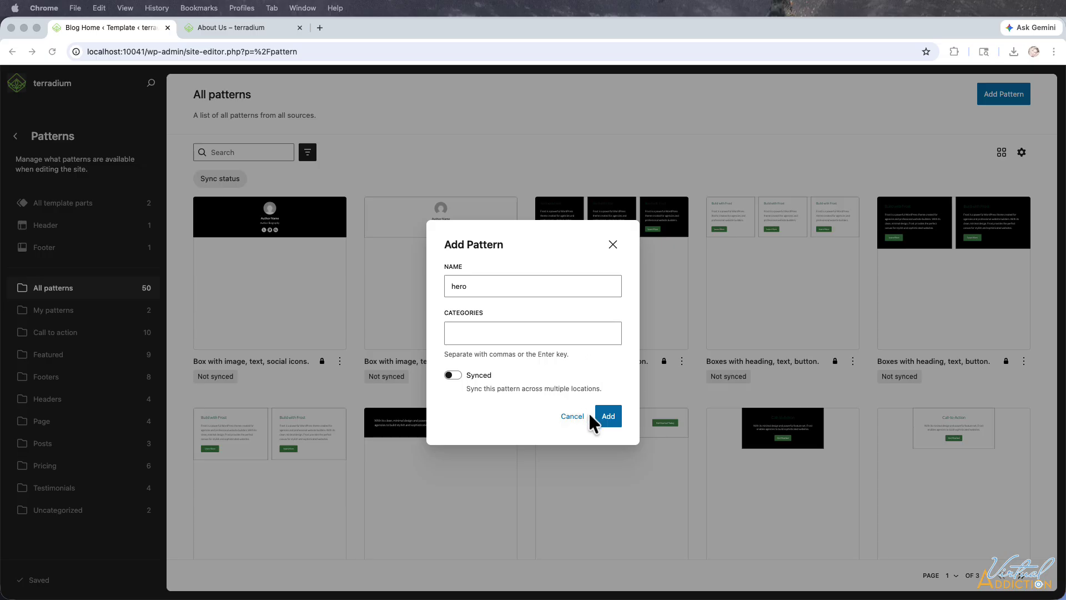
Create the unsynced pattern named hero and insert a Cover block in it
click(608, 415)
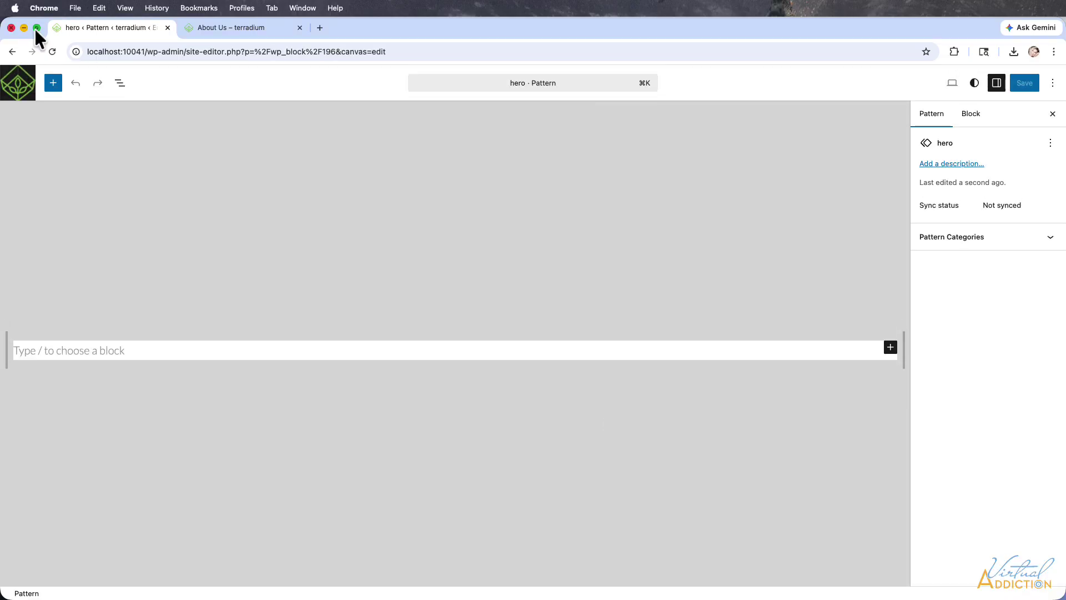
click(120, 84)
click(53, 82)
text(cover)
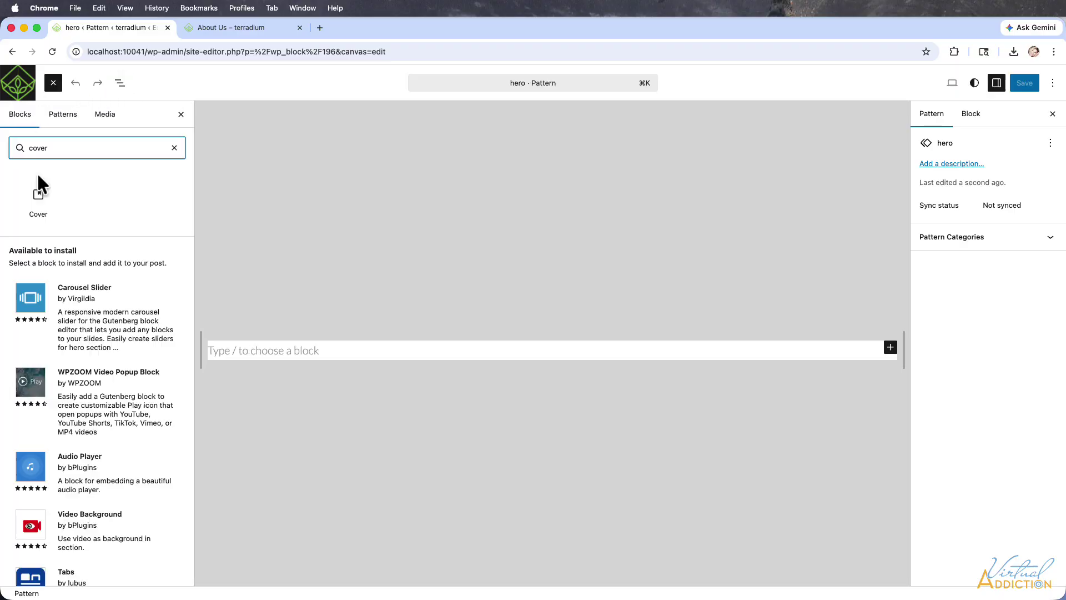
mouse_move(40, 198)
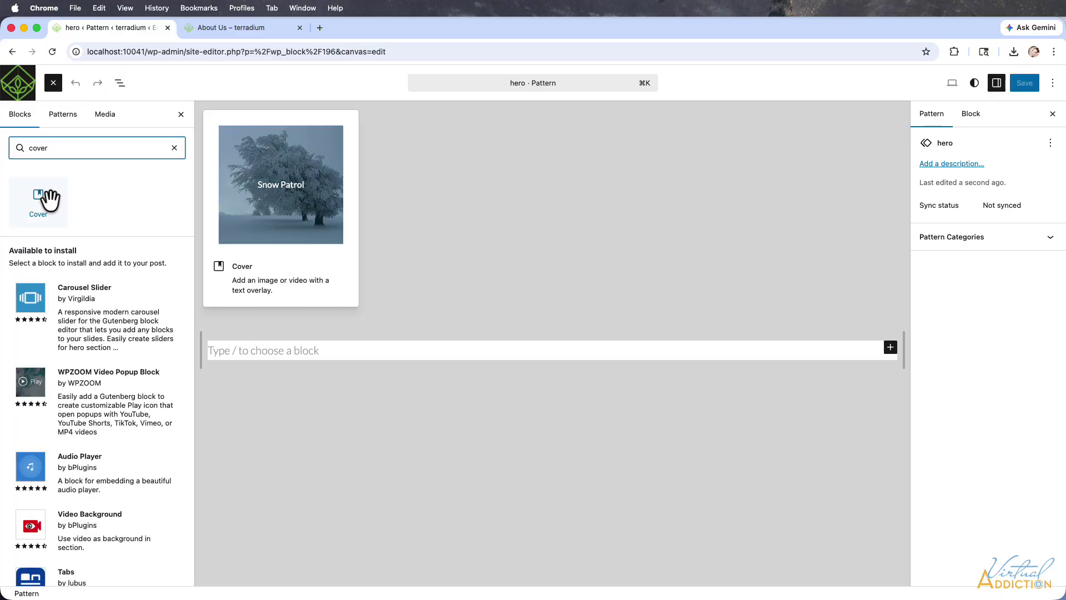
click(40, 199)
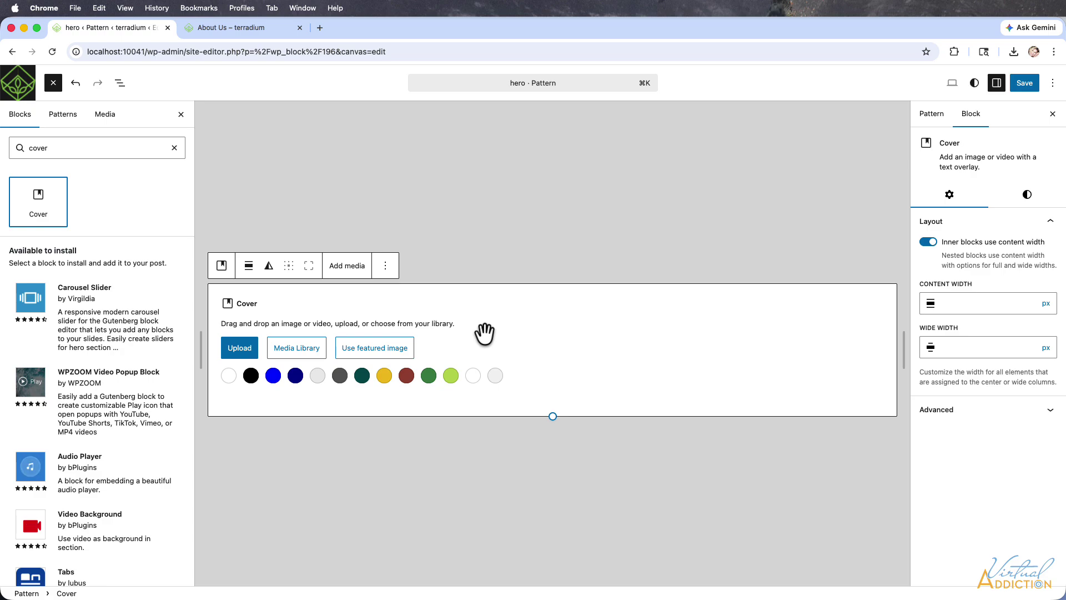
Make the cover use the featured image and add a heading inside it reading "Main hero heading"
click(364, 350)
click(120, 84)
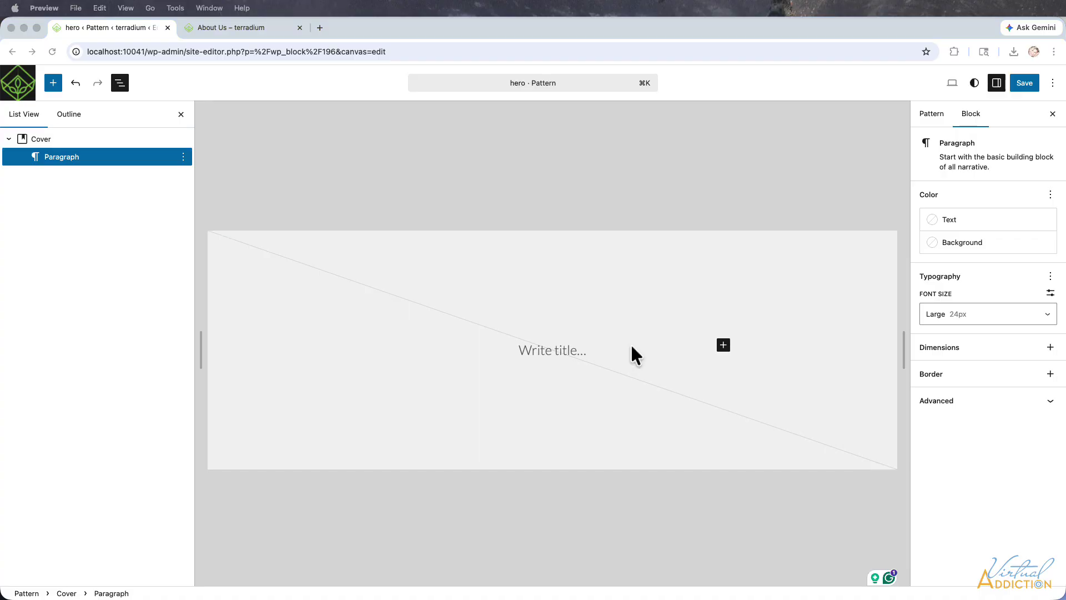
click(723, 346)
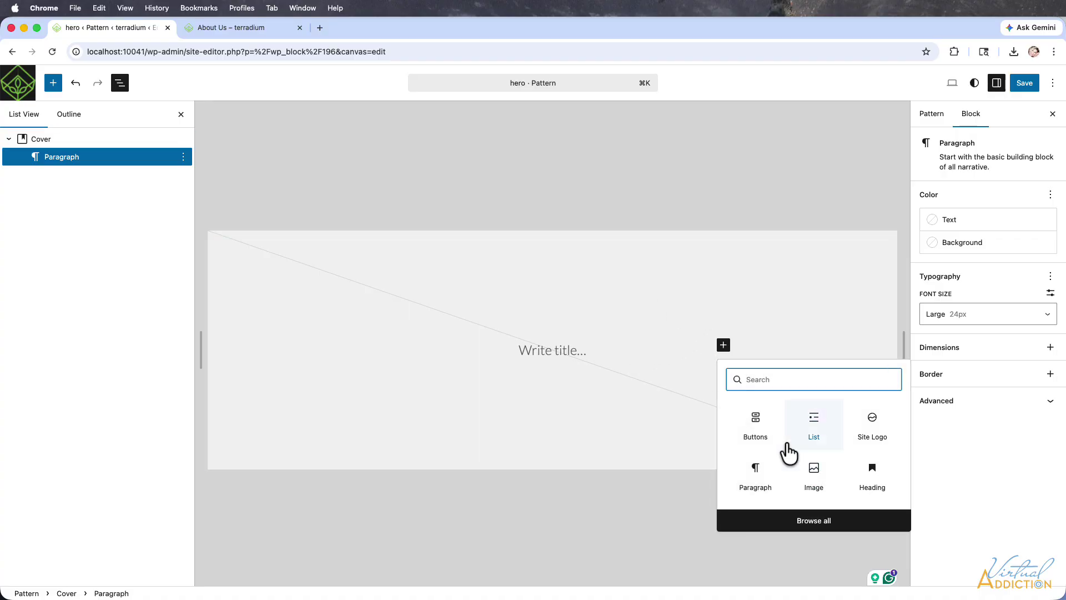
click(881, 484)
text(Main hero heading)
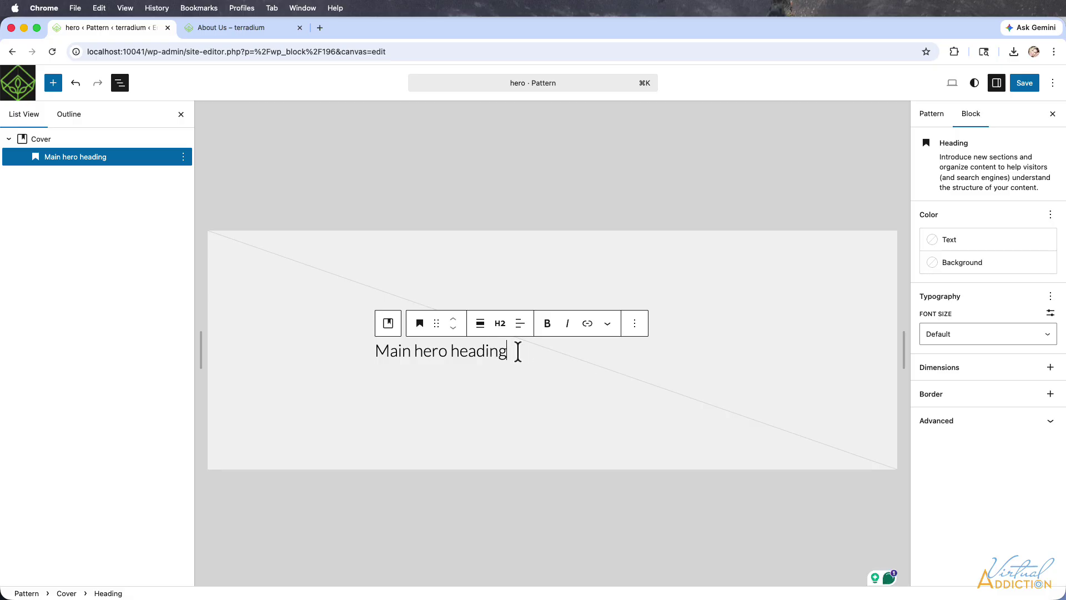
Change the hero heading's level to Heading 1
drag(515, 350, 375, 351)
click(500, 324)
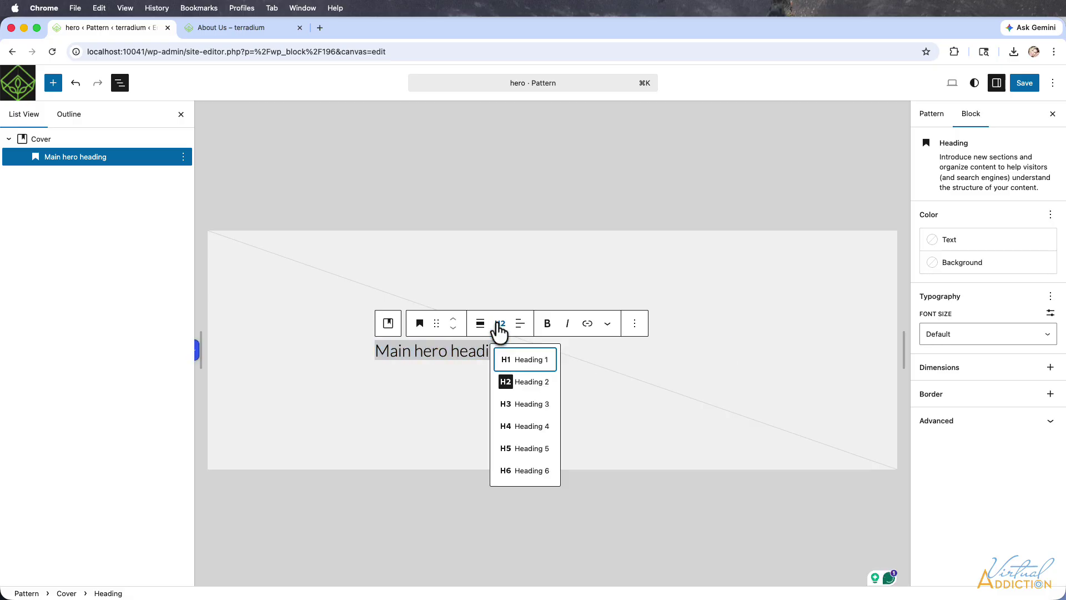
click(519, 358)
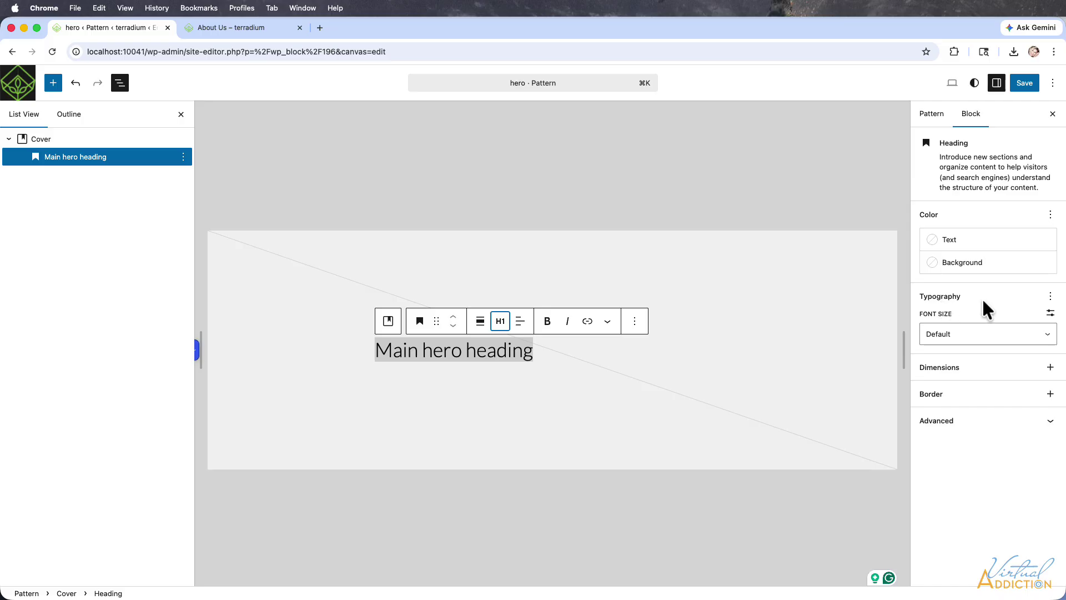
Set the hero heading's font to Allura and its font size to 60 px
click(1050, 298)
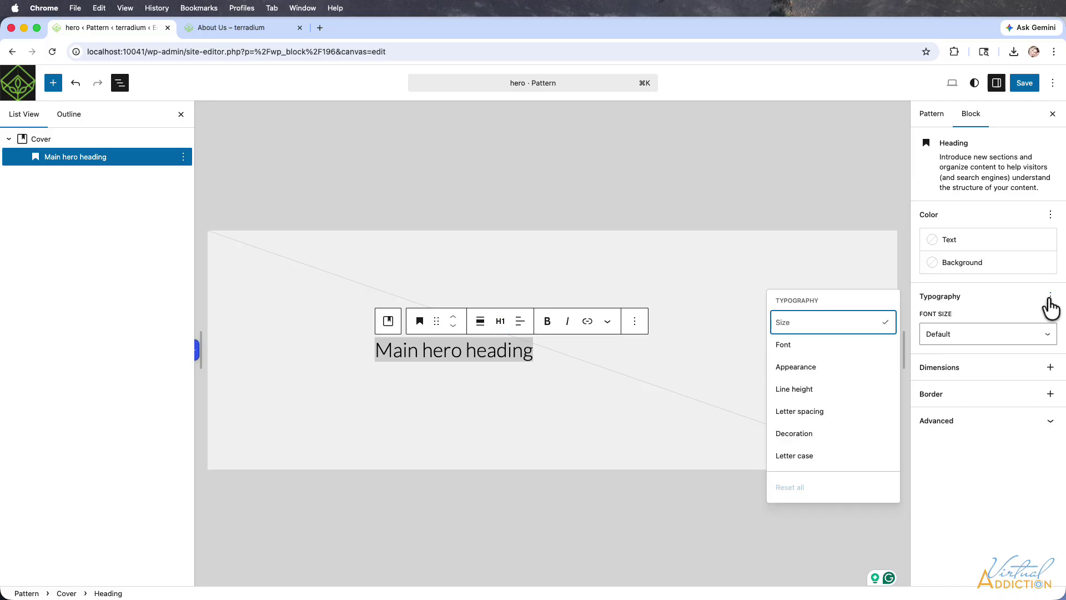
click(789, 348)
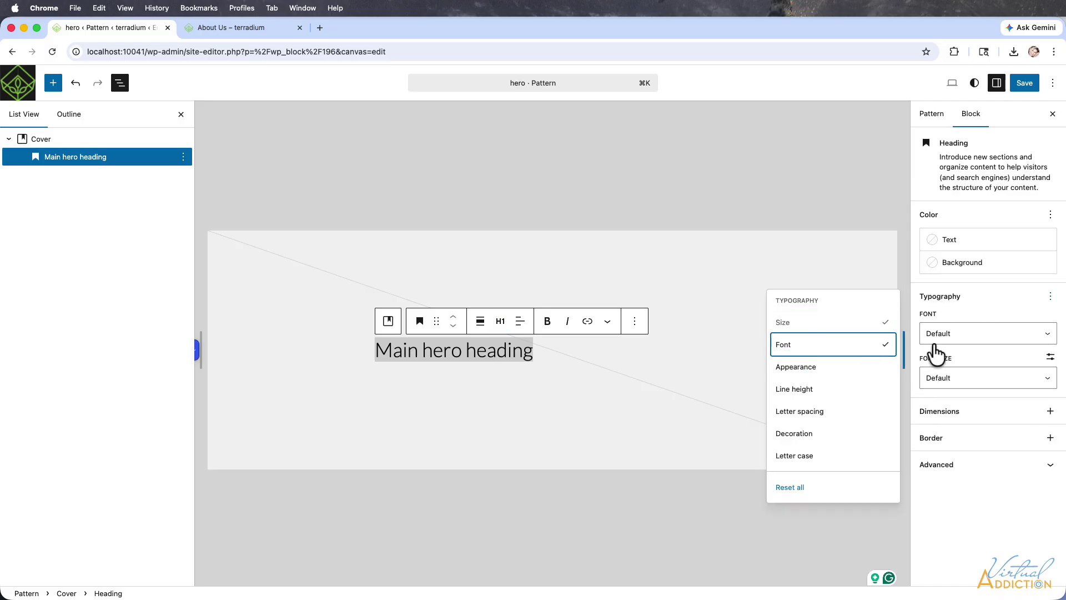
click(976, 339)
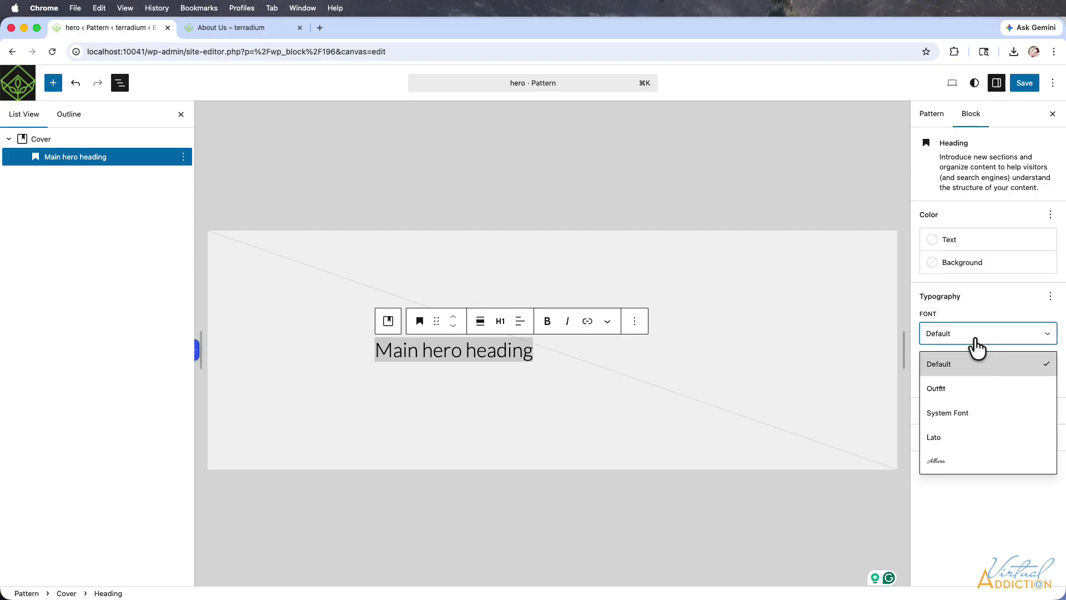
click(933, 461)
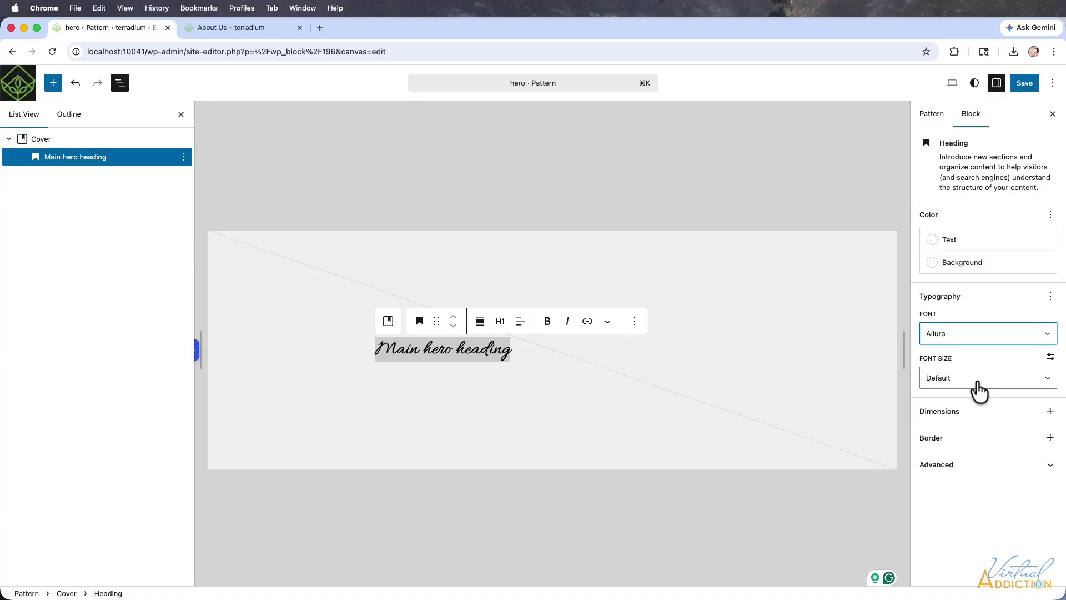
click(1051, 358)
click(943, 378)
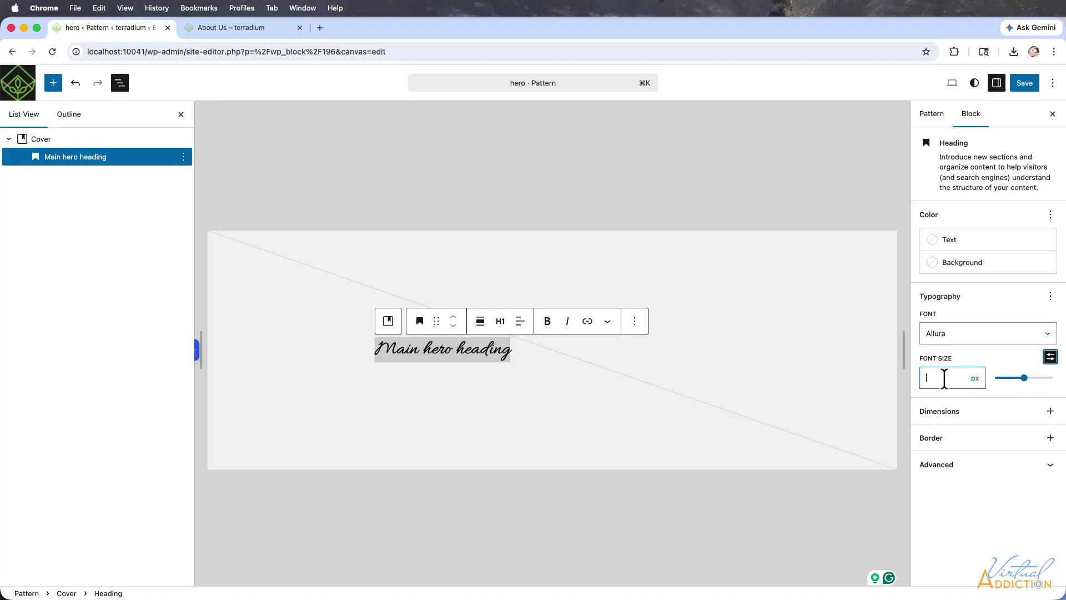
text(60)
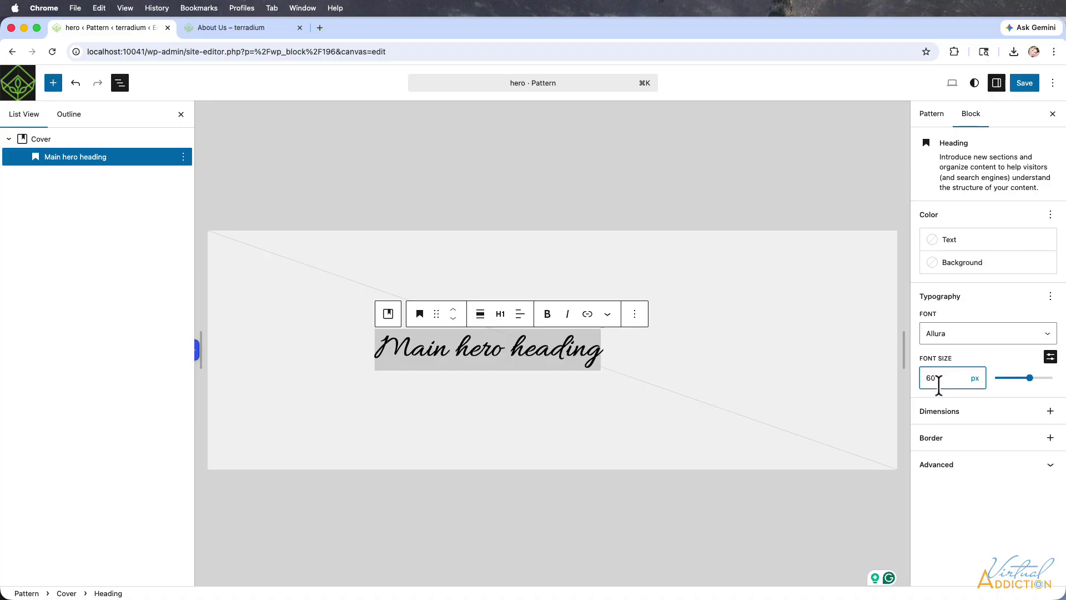
Add a paragraph below the heading reading "Supporting paragraph of text", correcting any misspelling
click(603, 350)
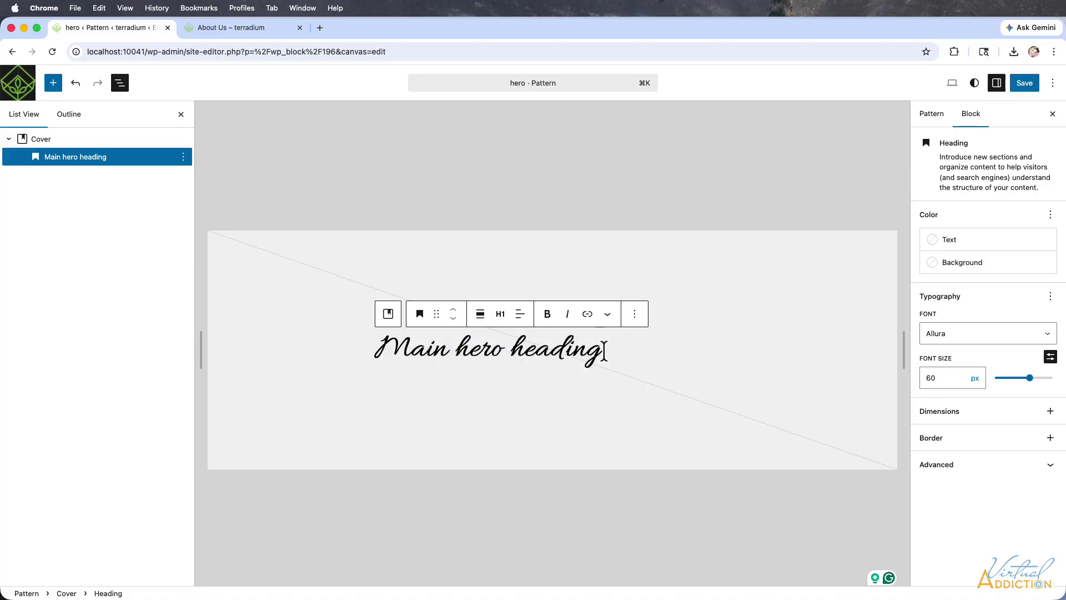
key(Return)
text(Supporting paragrph of text)
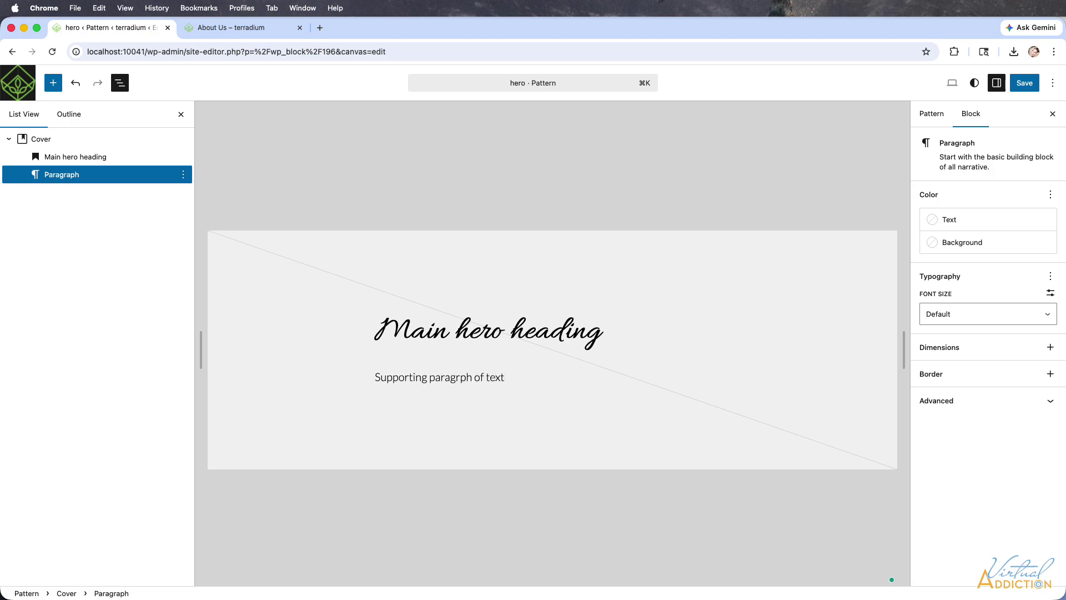
mouse_move(430, 379)
click(458, 412)
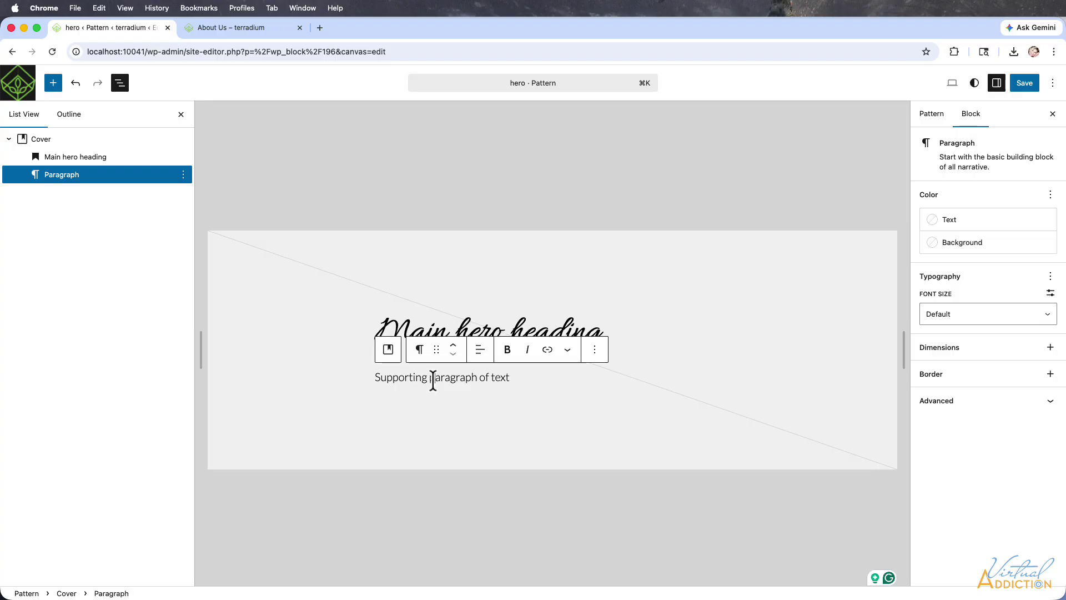
Show the padding and margin options for the supporting paragraph and set its vertical margin to None
double_click(433, 381)
drag(510, 377, 361, 385)
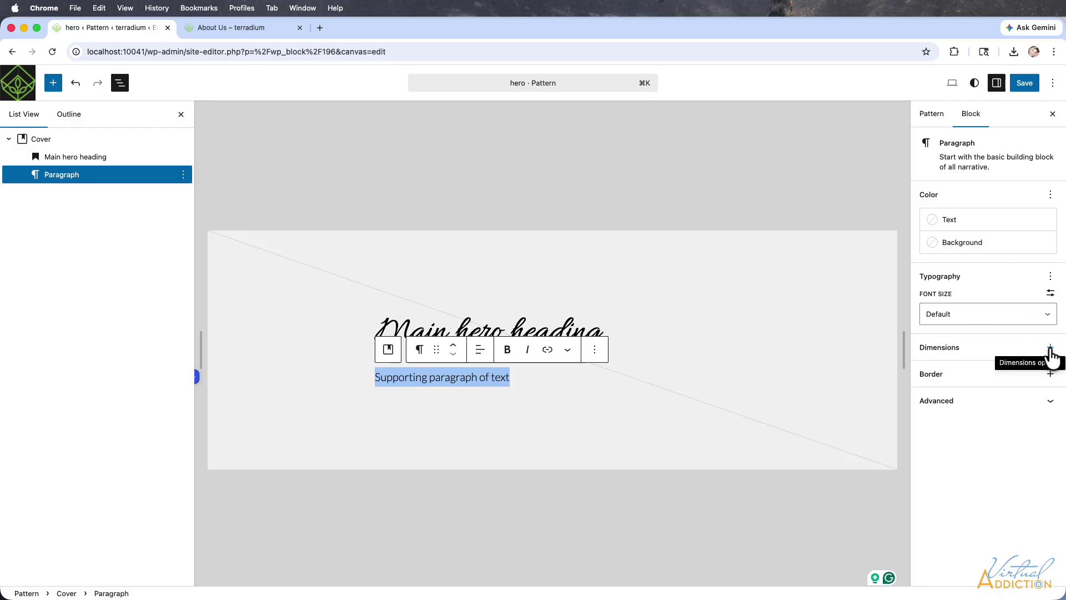
click(1050, 350)
click(796, 376)
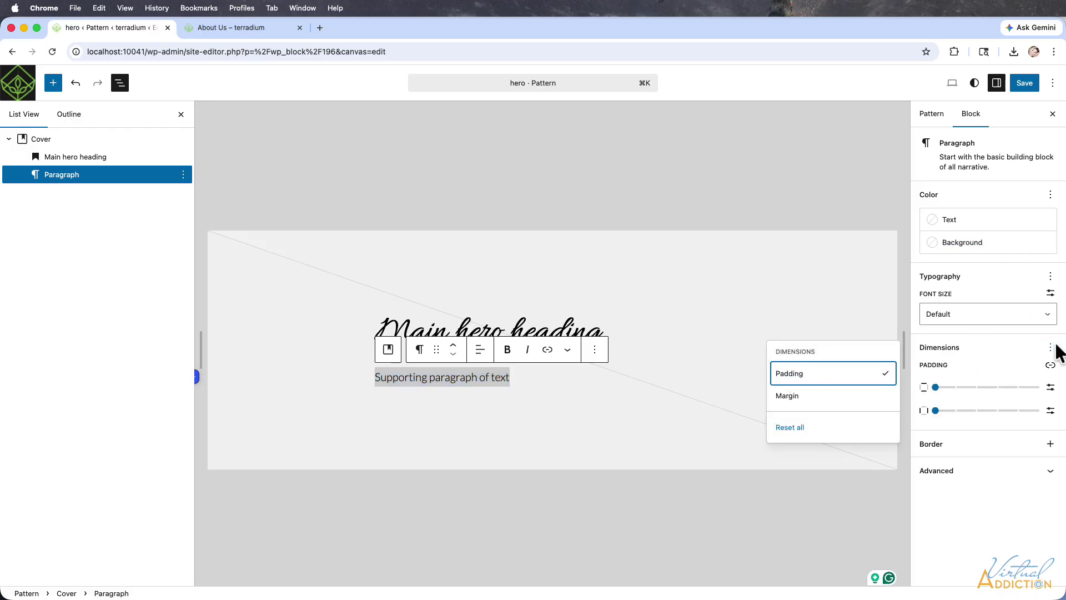
click(791, 402)
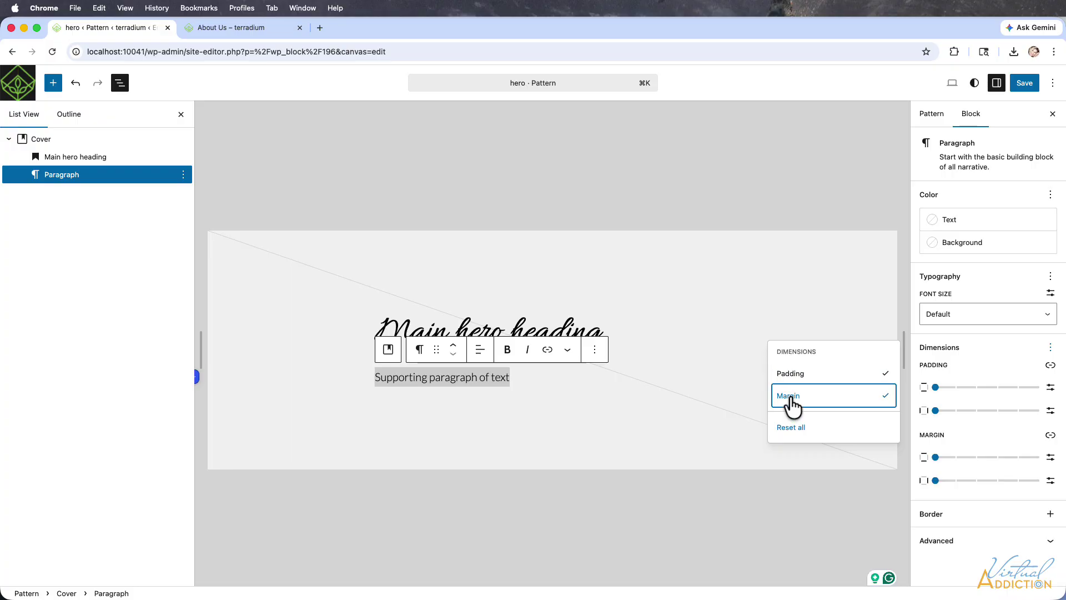
click(936, 457)
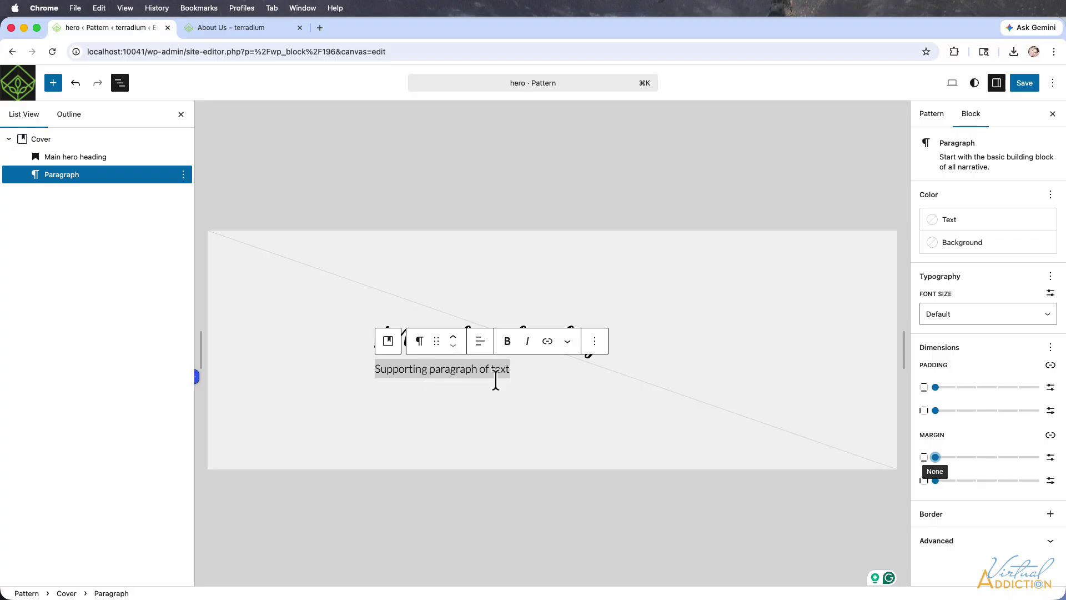
Add a Buttons block below the supporting paragraph with one button labelled "cta button"
click(520, 368)
key(Return)
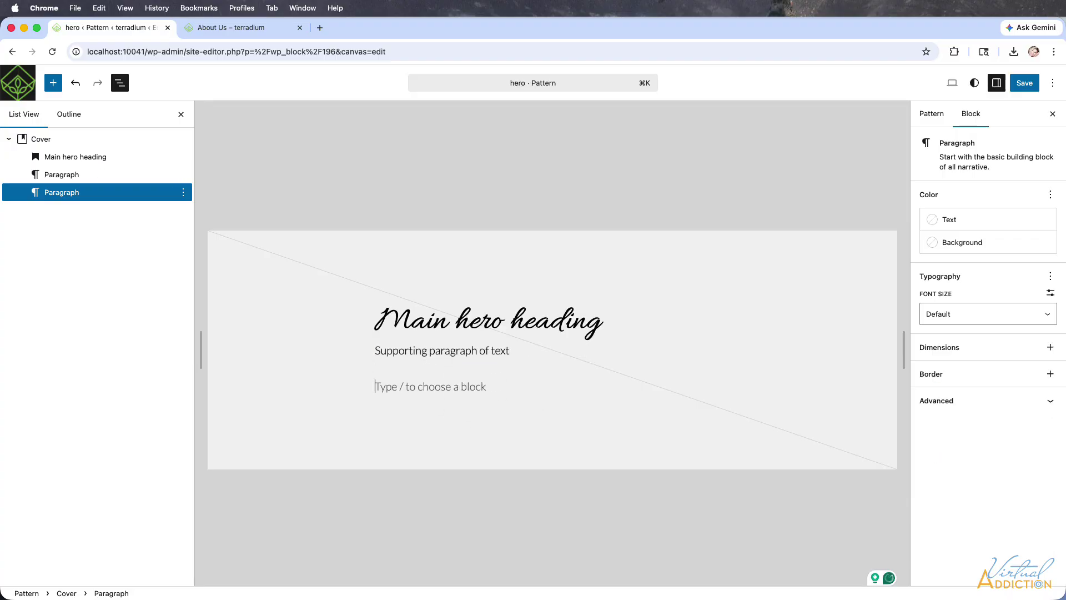
click(722, 383)
click(756, 463)
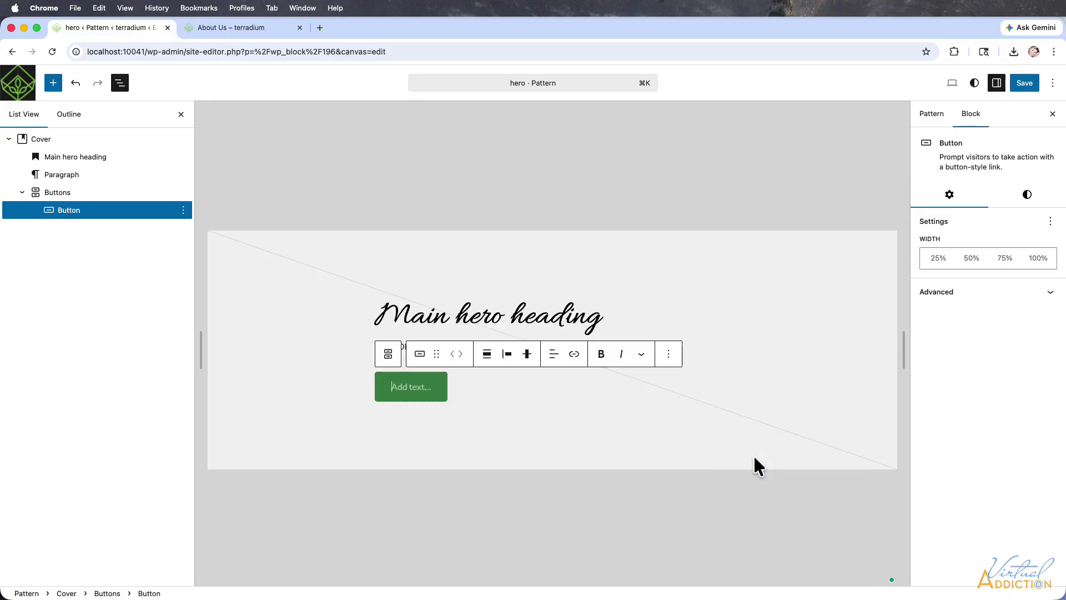
text(cta button)
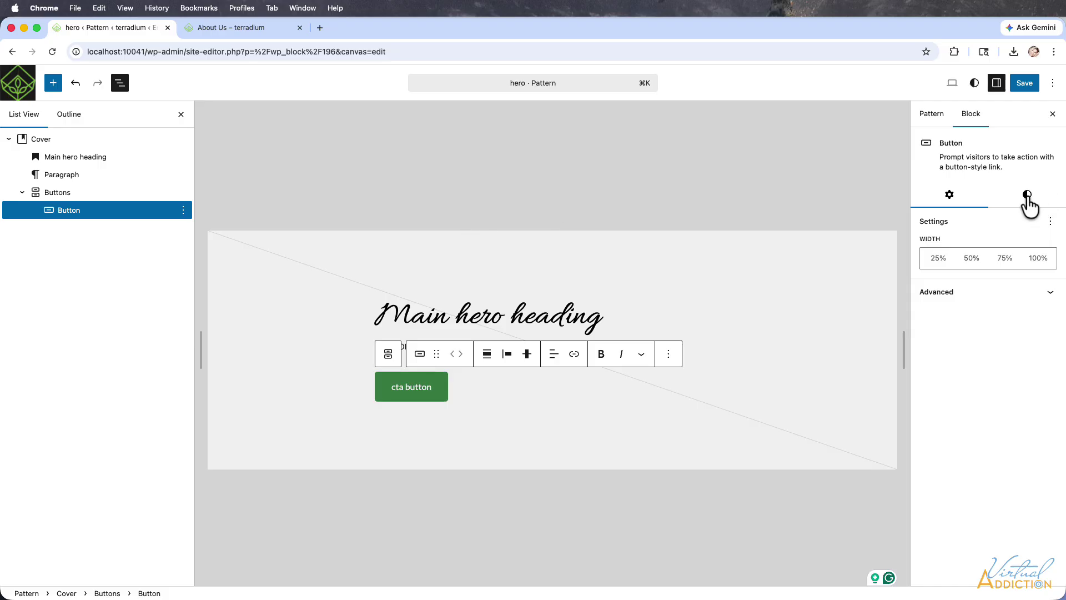
Give the cta button a semi-transparent white background (#FFFFFF52) and dark teal text (Color 2, #015A5B)
click(1027, 196)
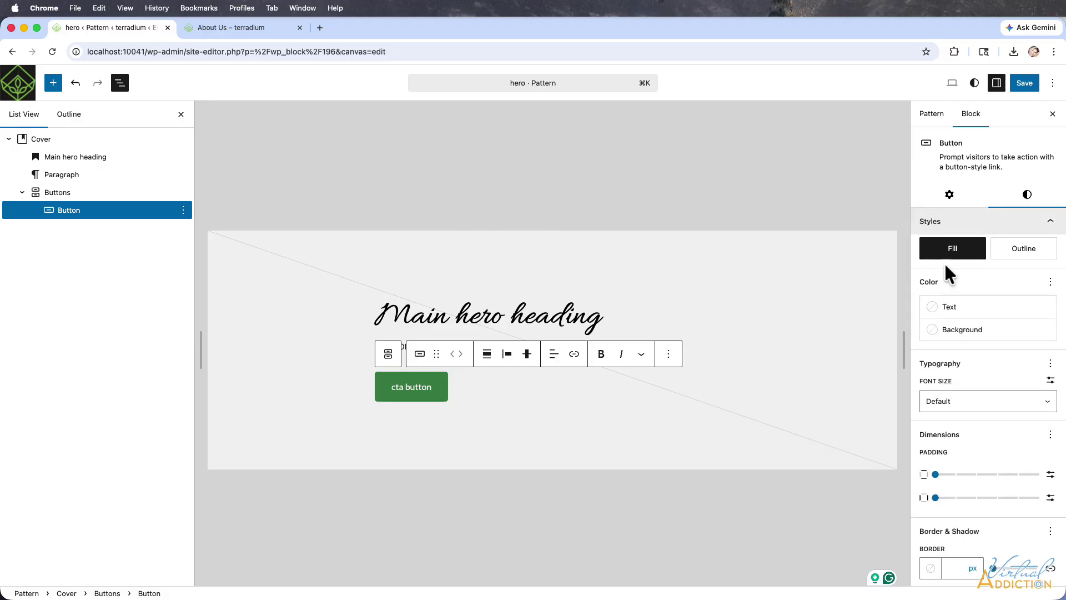
click(939, 334)
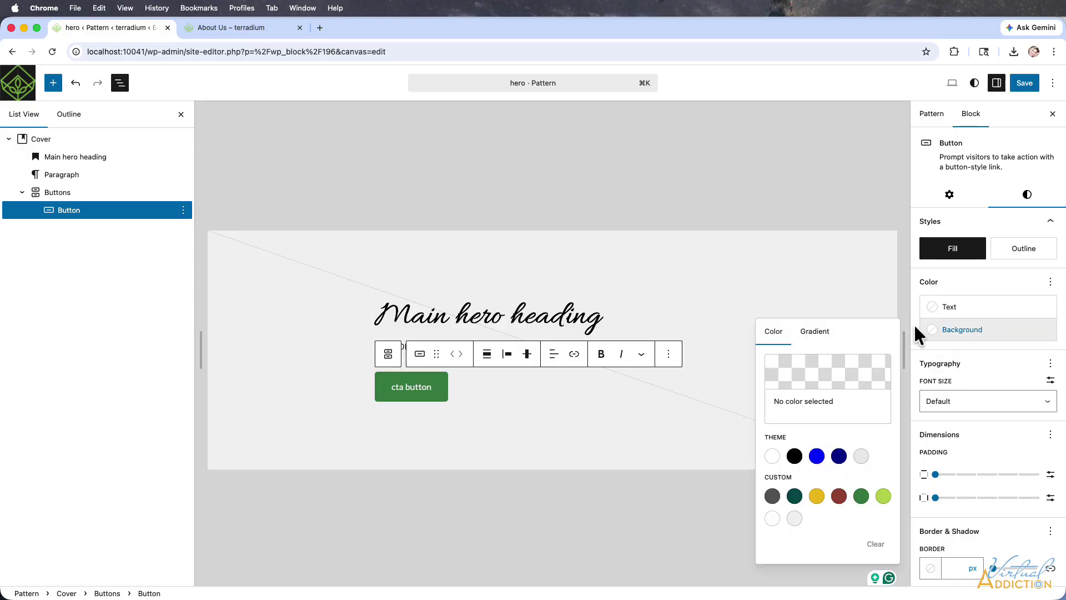
click(772, 456)
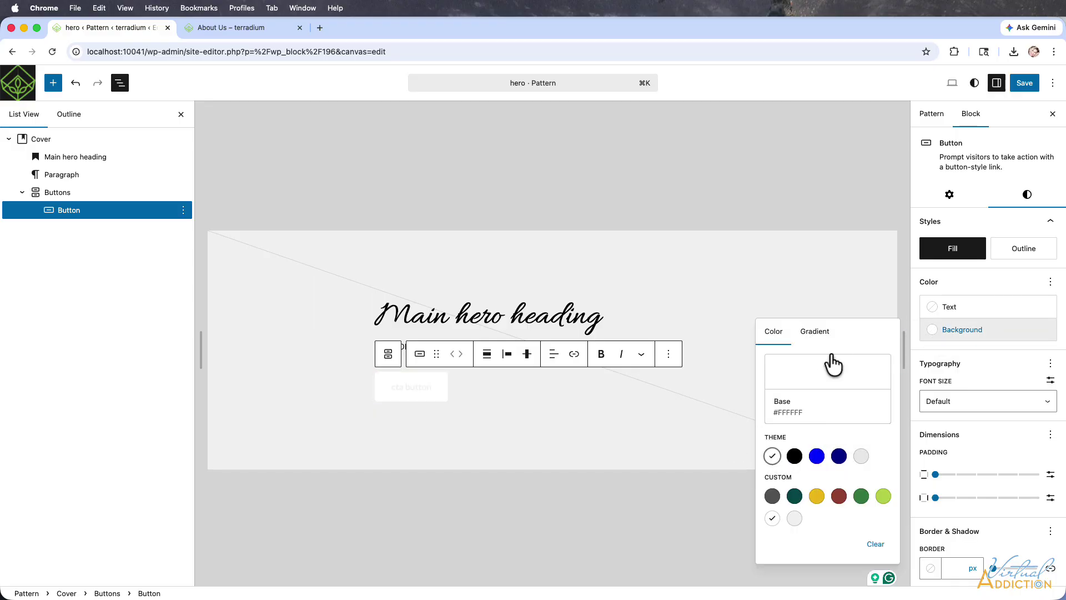
click(826, 372)
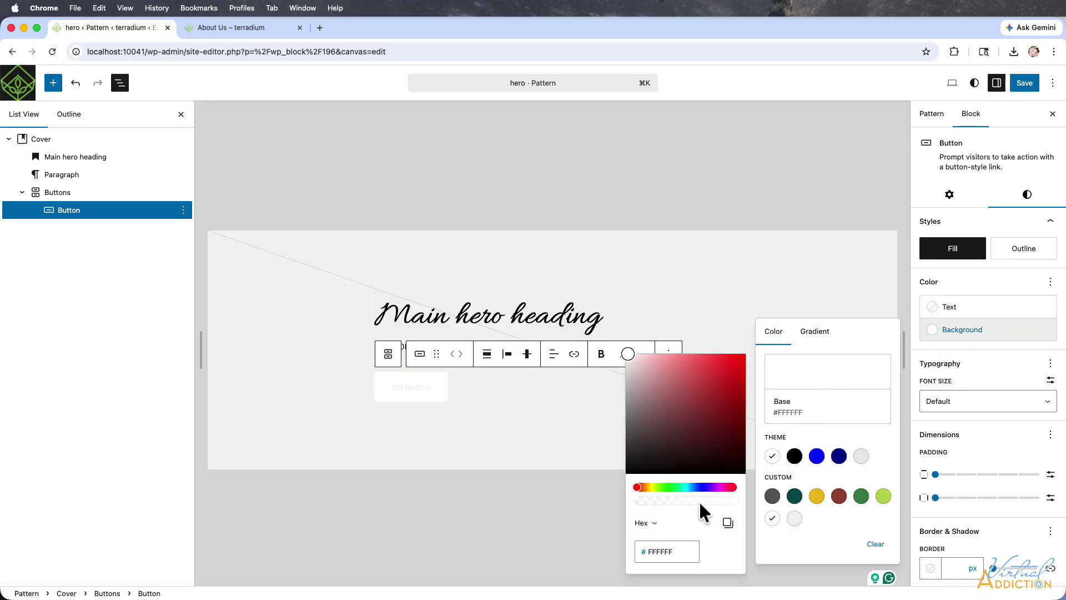
drag(701, 501, 669, 502)
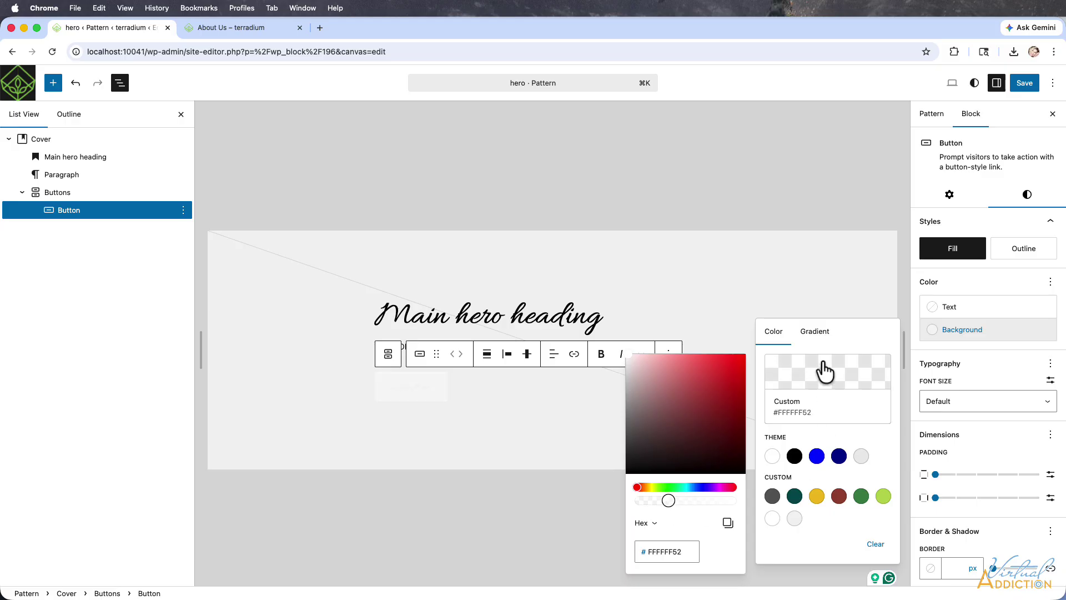
click(951, 307)
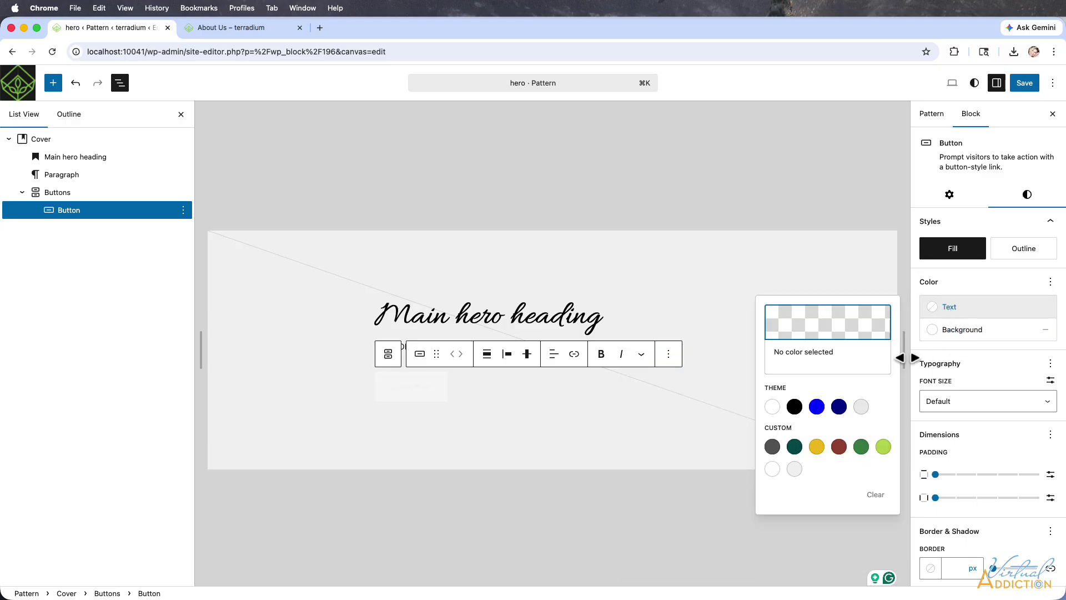
click(794, 447)
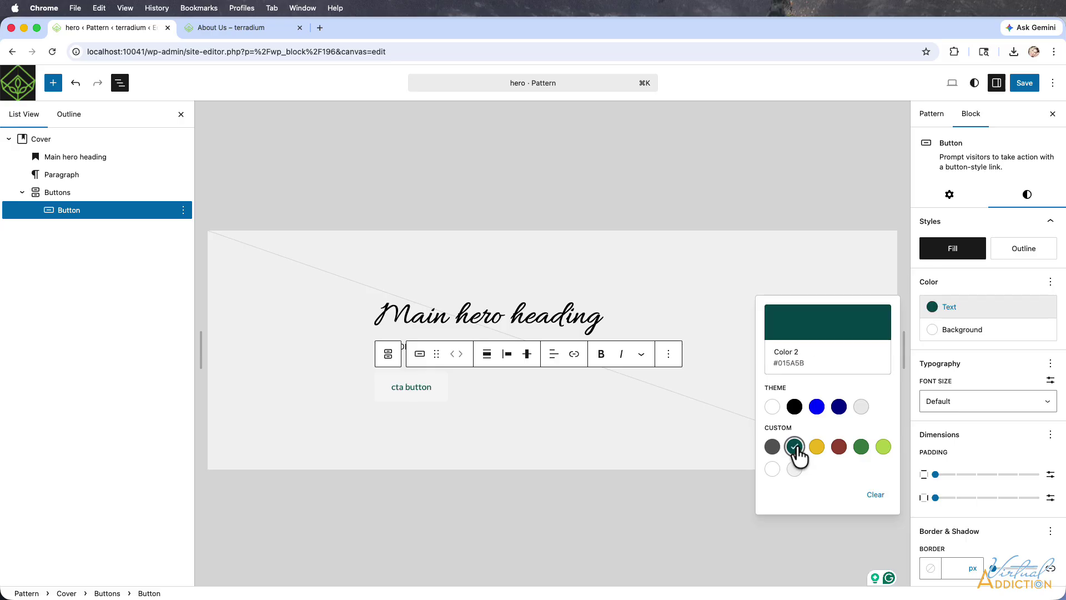
Give the cta button a white (#FFFFFF) border 1 px wide
scroll(944, 522, down, 2)
click(930, 522)
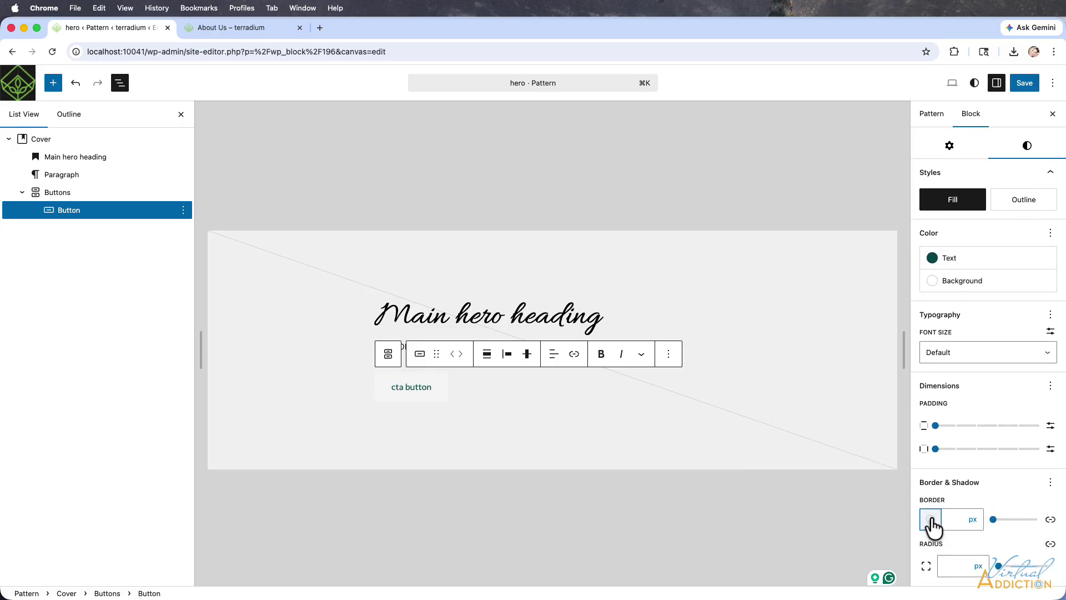
click(929, 523)
click(770, 436)
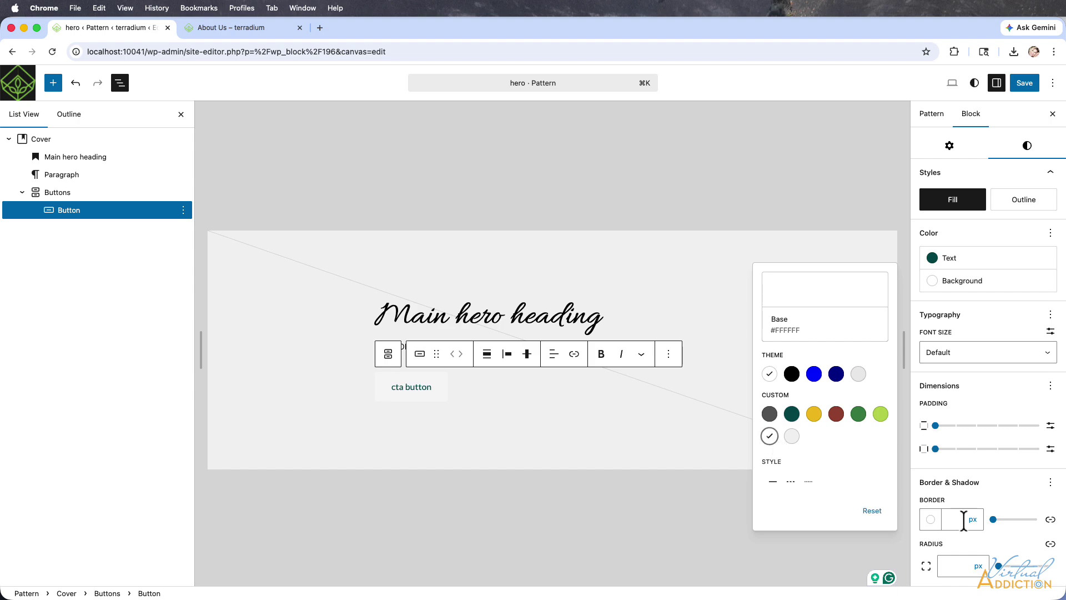
click(960, 519)
text(1)
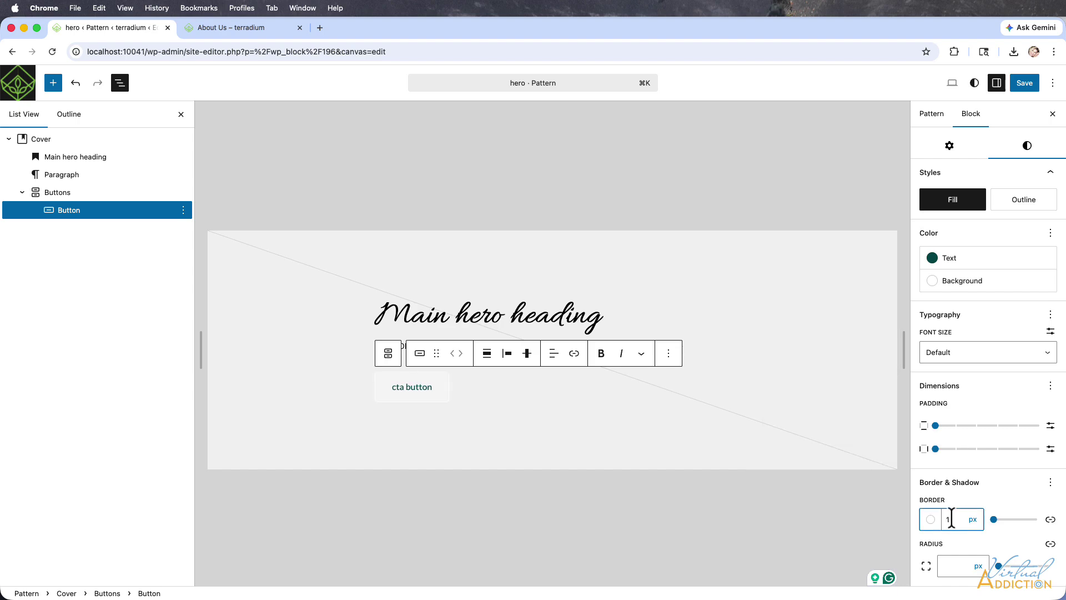
Give the cta button a 30 px corner radius and 6 px of vertical padding
drag(998, 566, 1014, 567)
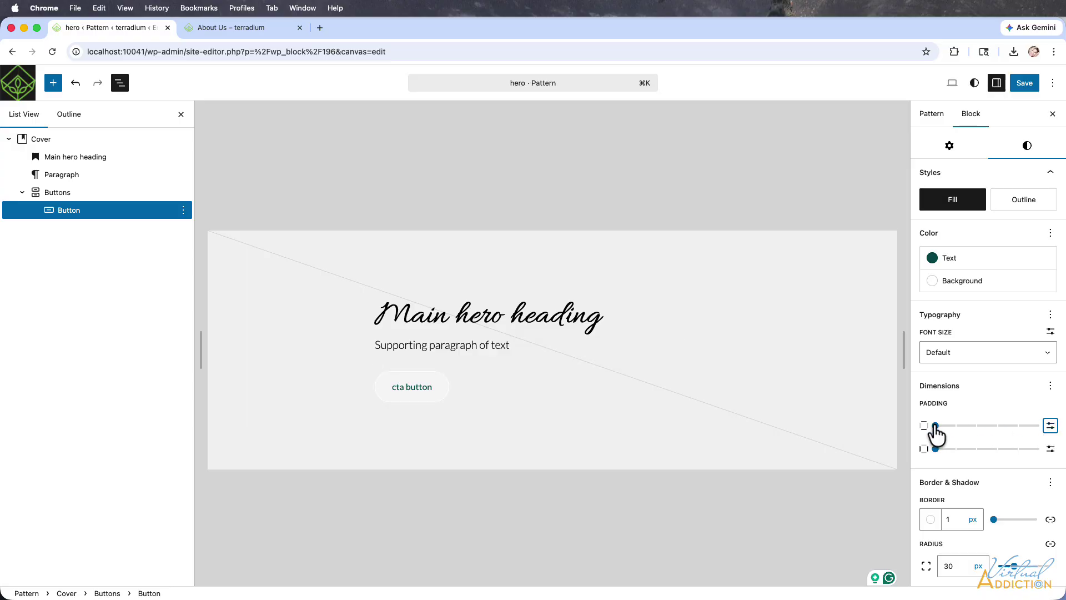
click(1050, 427)
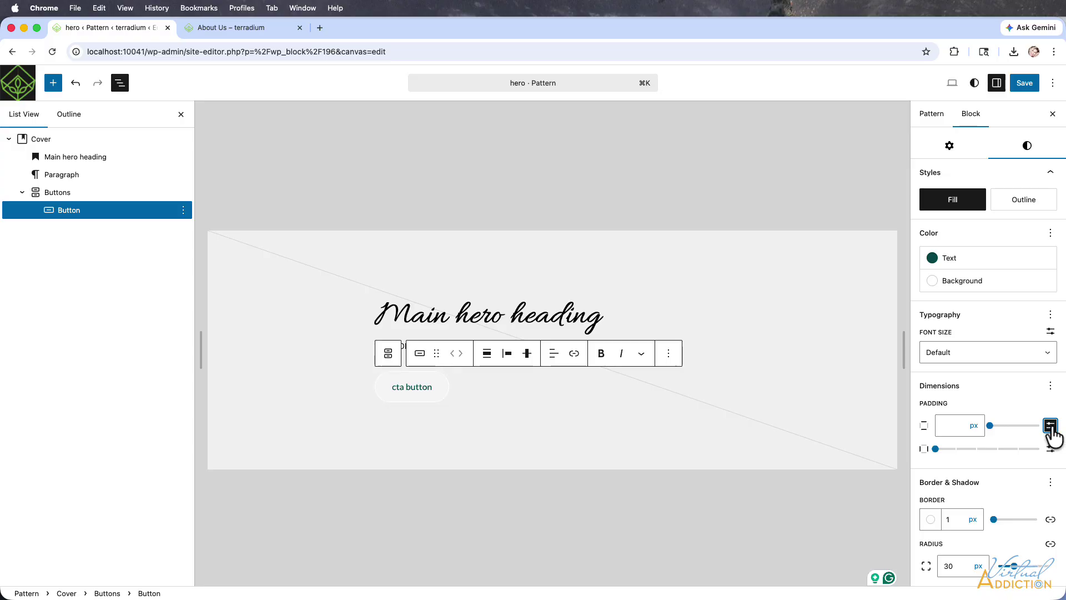
click(953, 425)
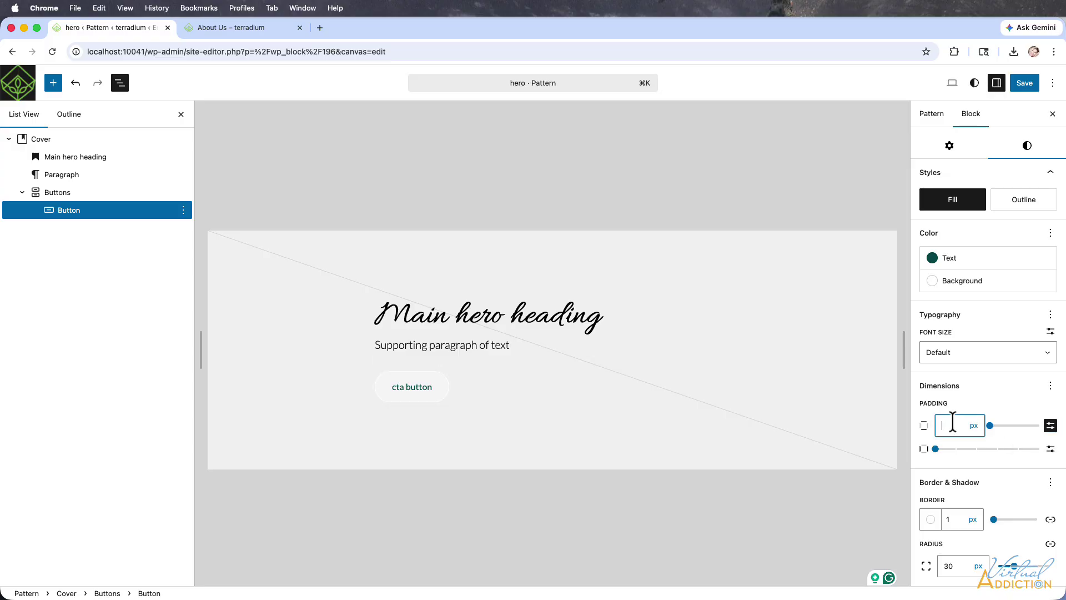
text(6)
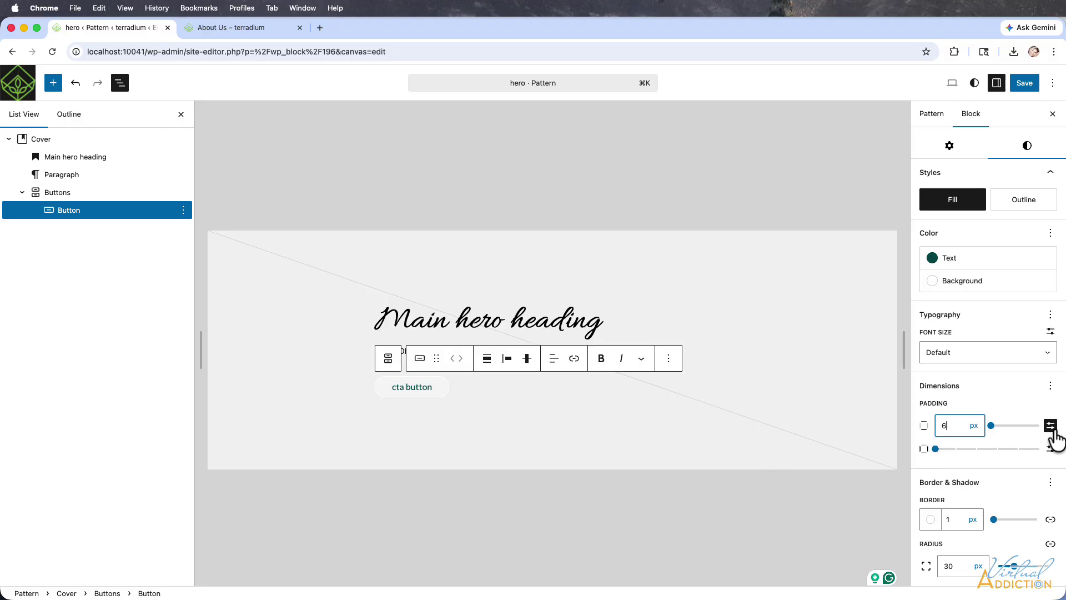
click(1050, 385)
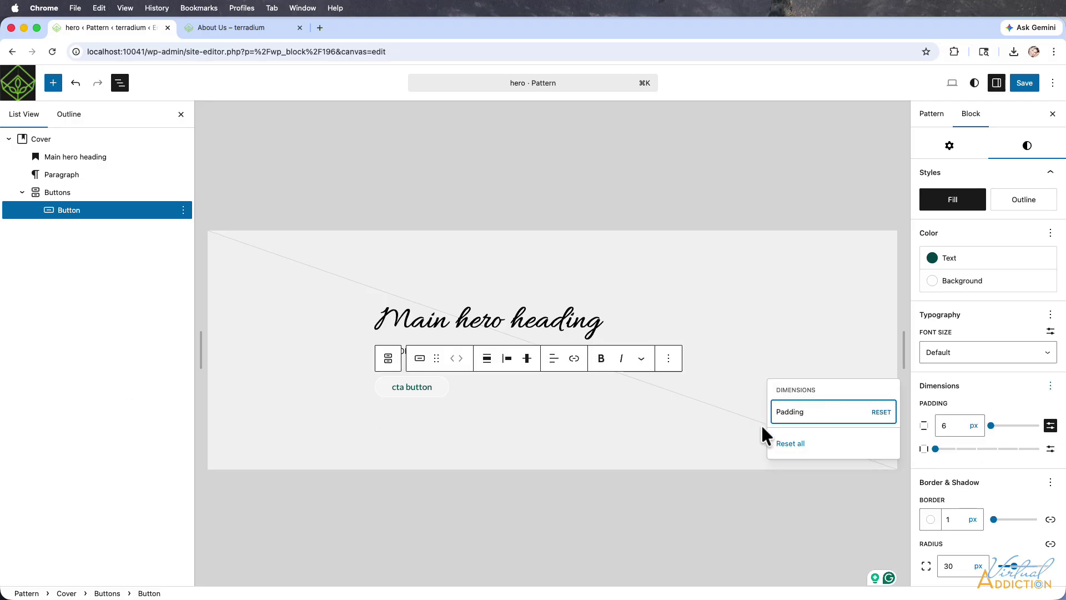
click(503, 372)
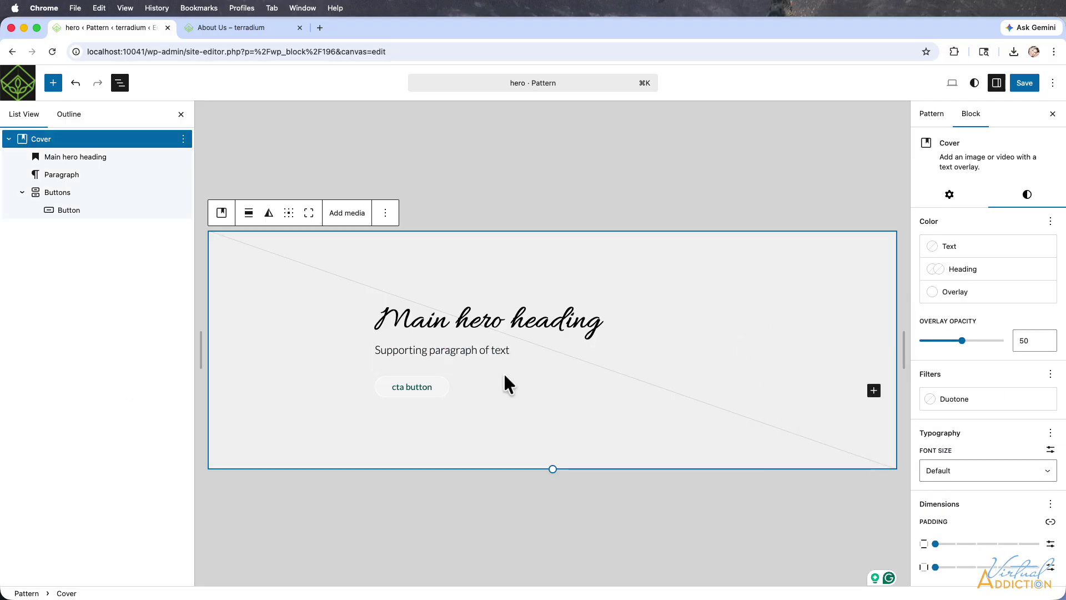
Set the Buttons block's vertical margin to 10 px and save the hero pattern
click(421, 387)
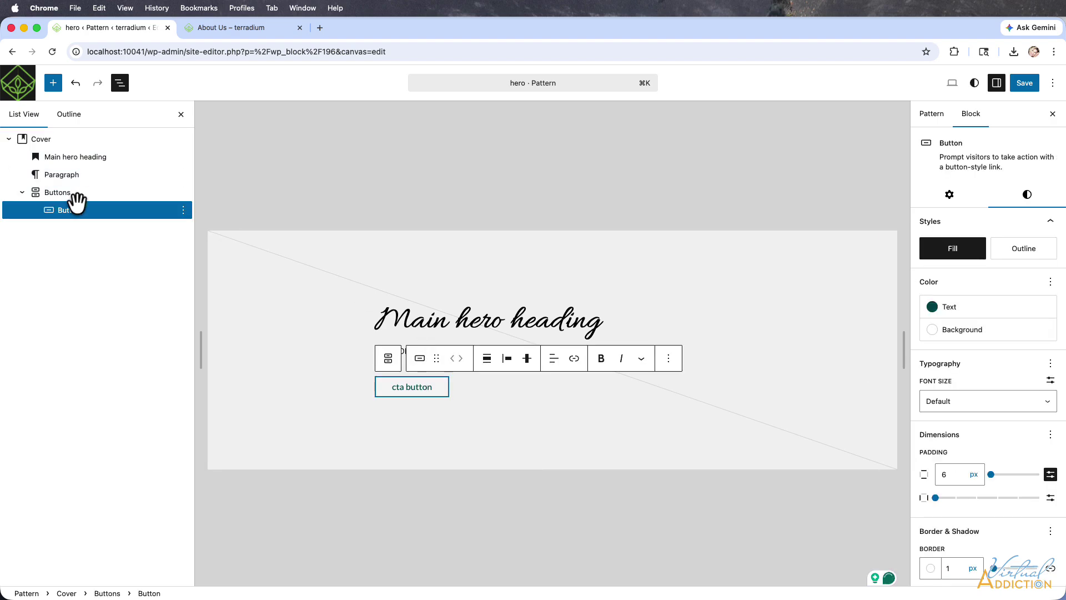
click(62, 194)
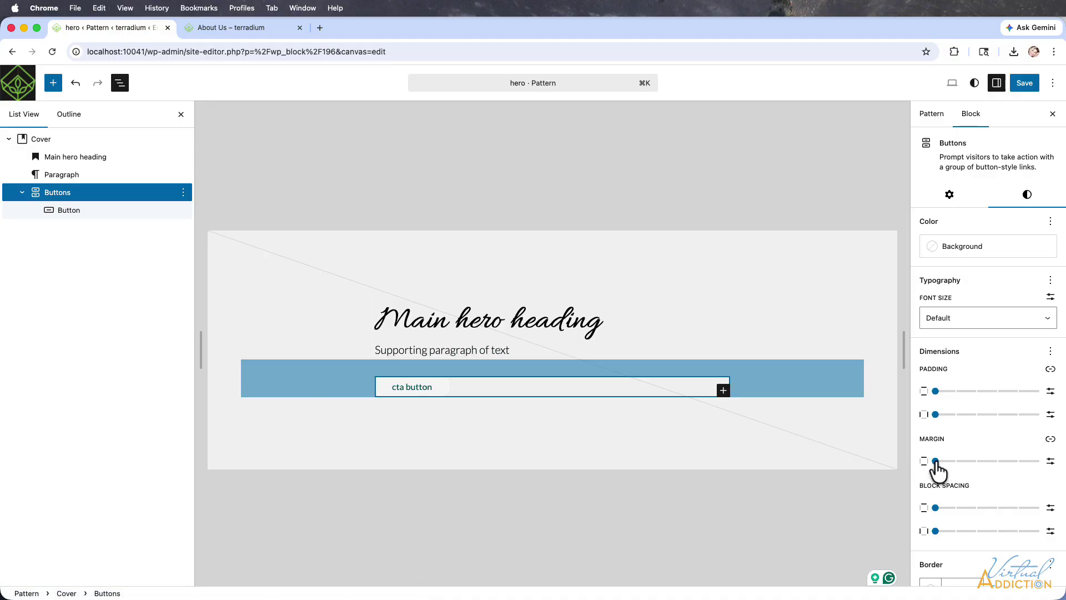
click(936, 462)
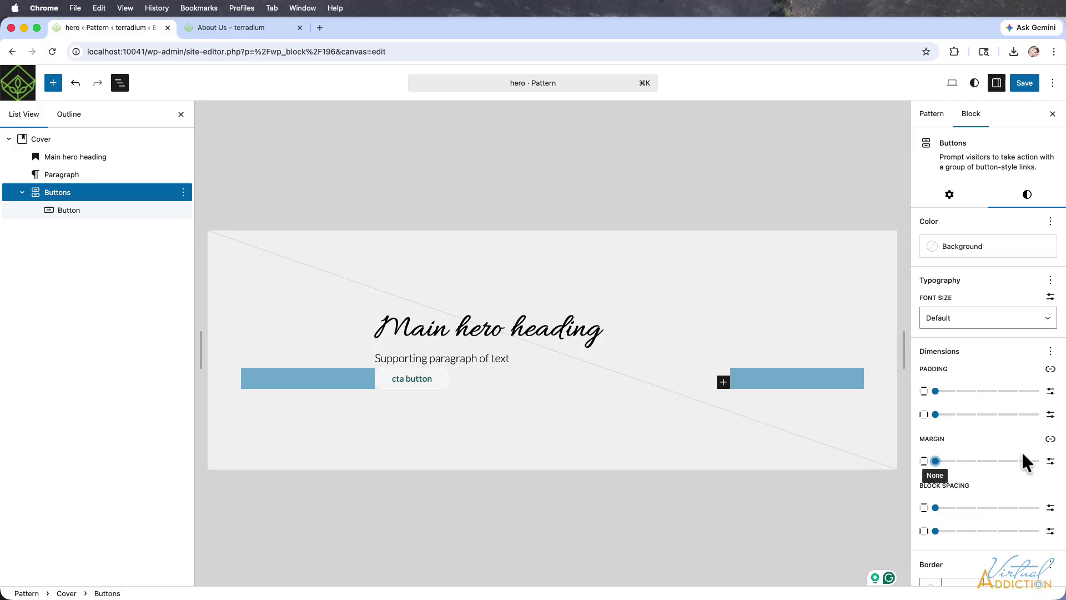
click(1050, 461)
click(939, 461)
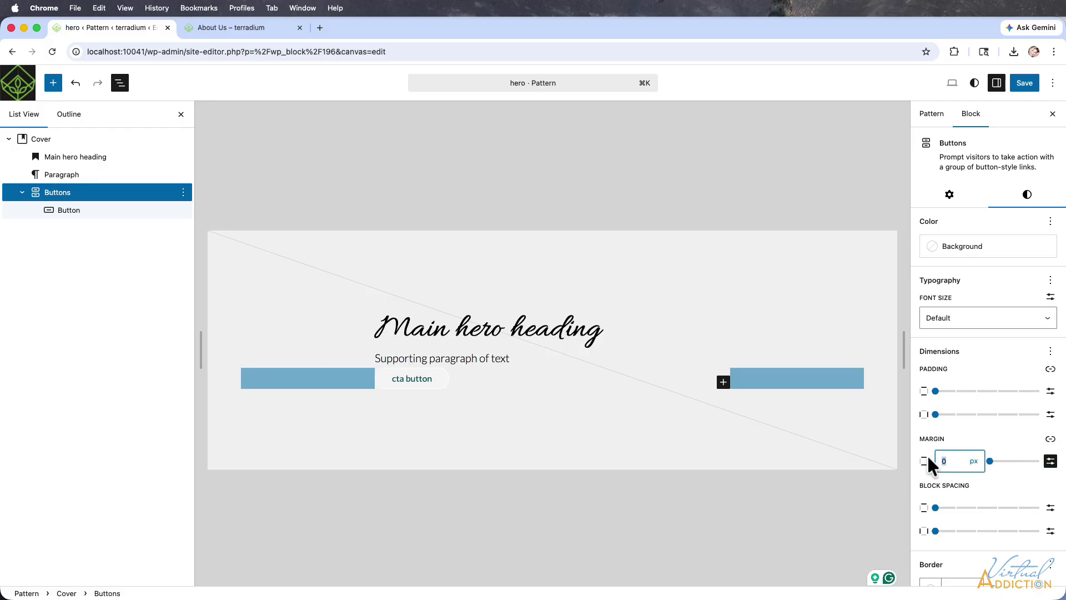
text(10)
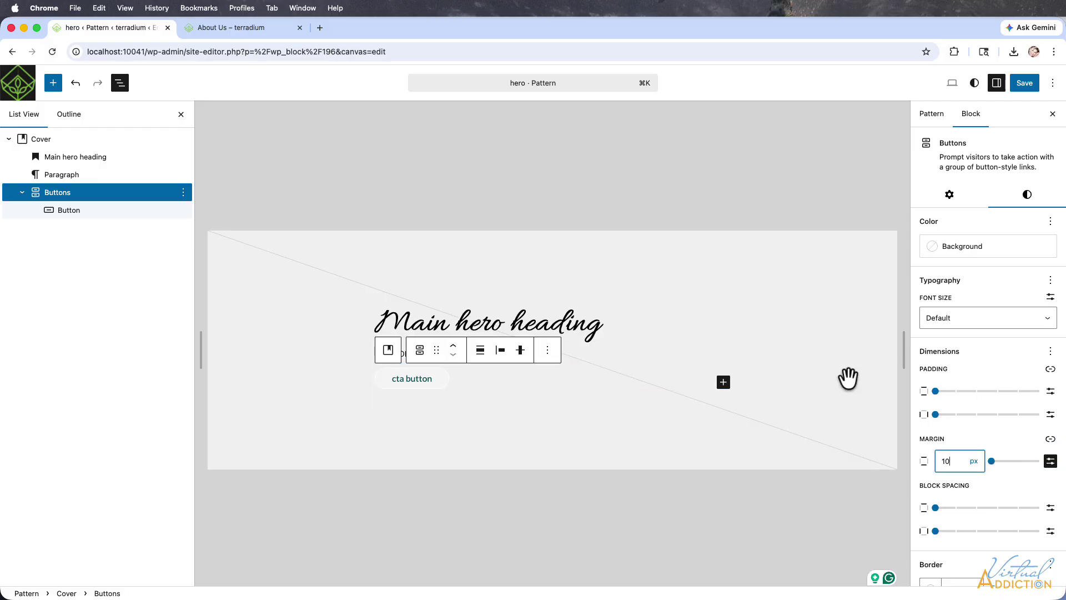
click(620, 205)
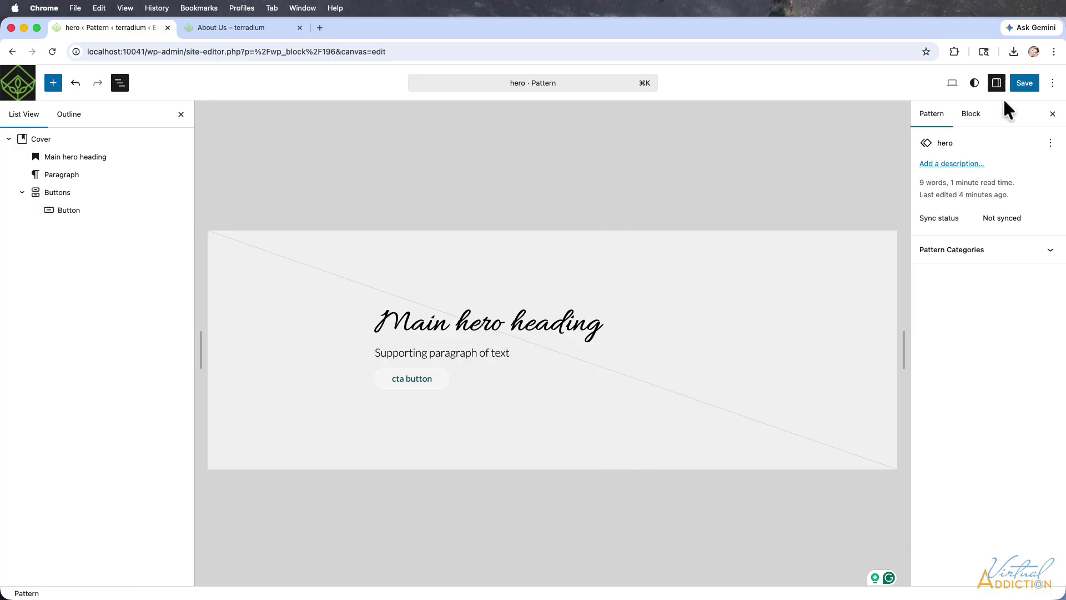
click(1025, 84)
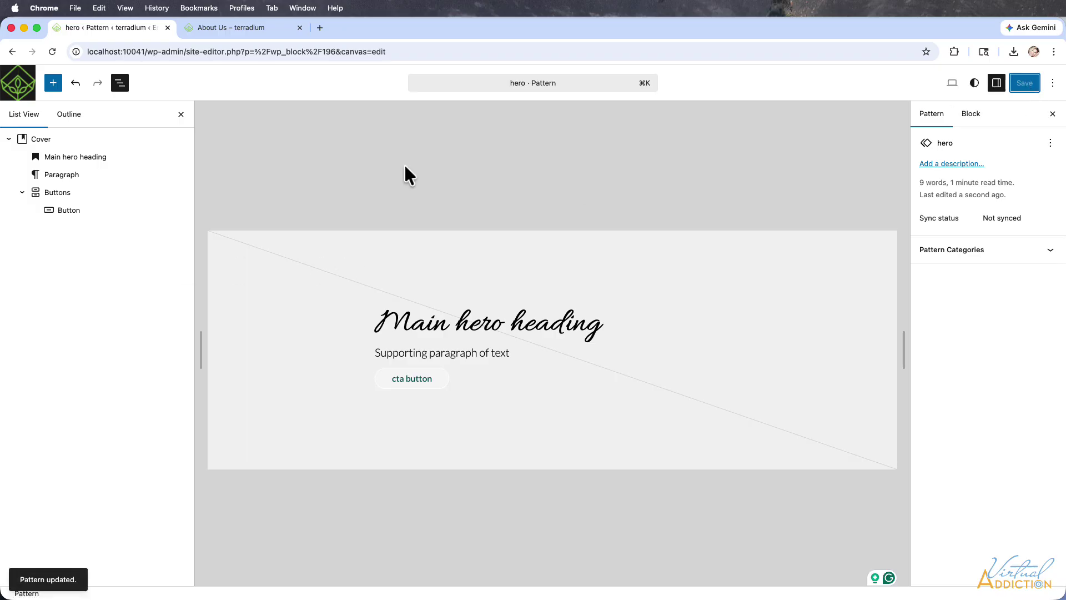
Open the About Us page for editing and show its list of blocks
click(18, 85)
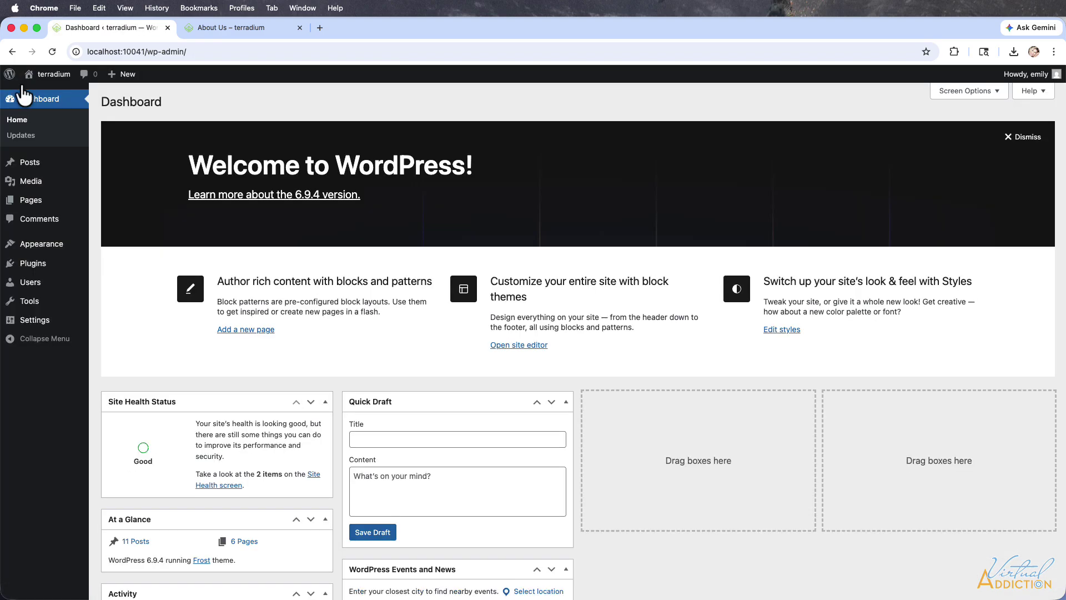
mouse_move(34, 206)
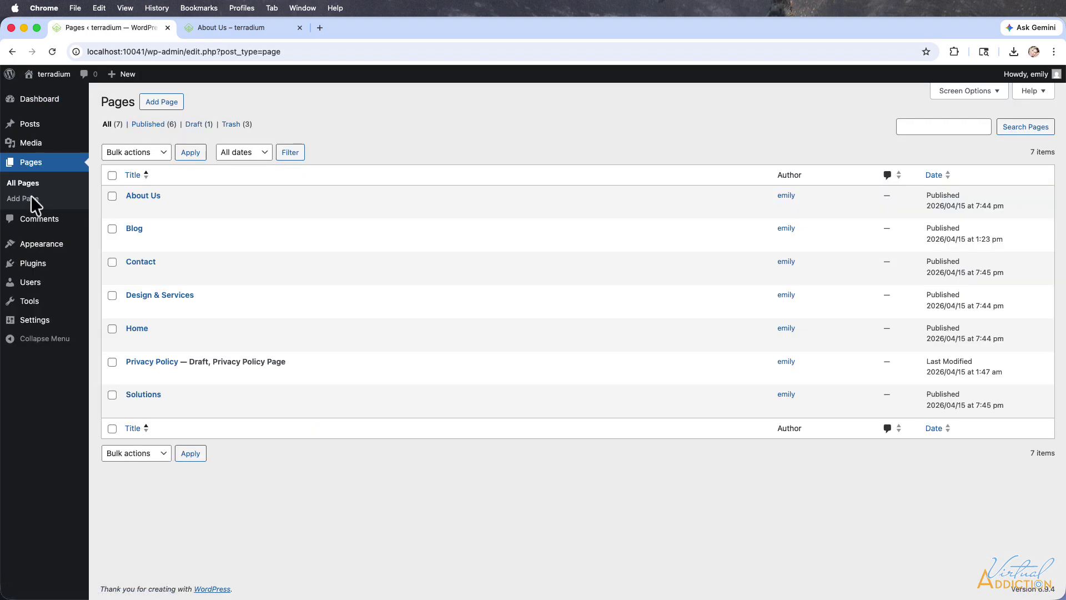
click(134, 196)
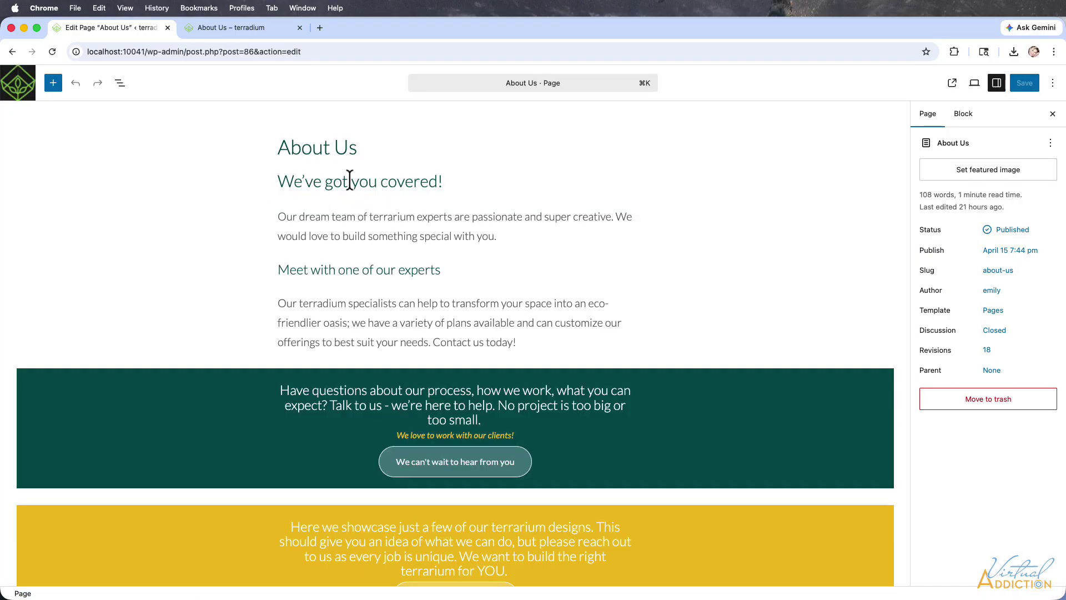
click(279, 179)
click(278, 148)
click(120, 83)
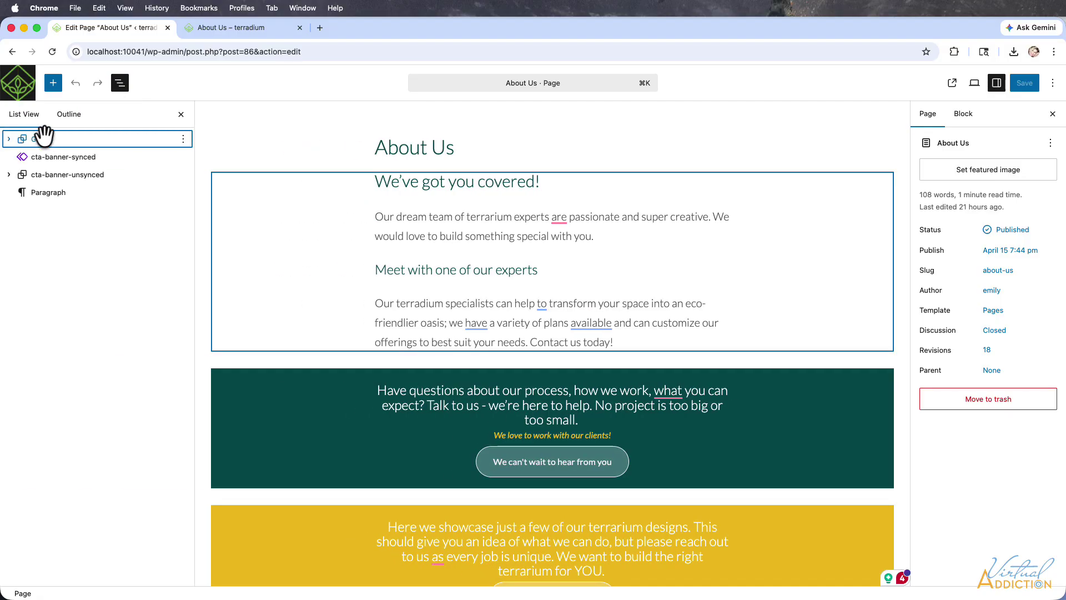
Insert the saved hero pattern into the About Us page and move it above the Group block
click(53, 84)
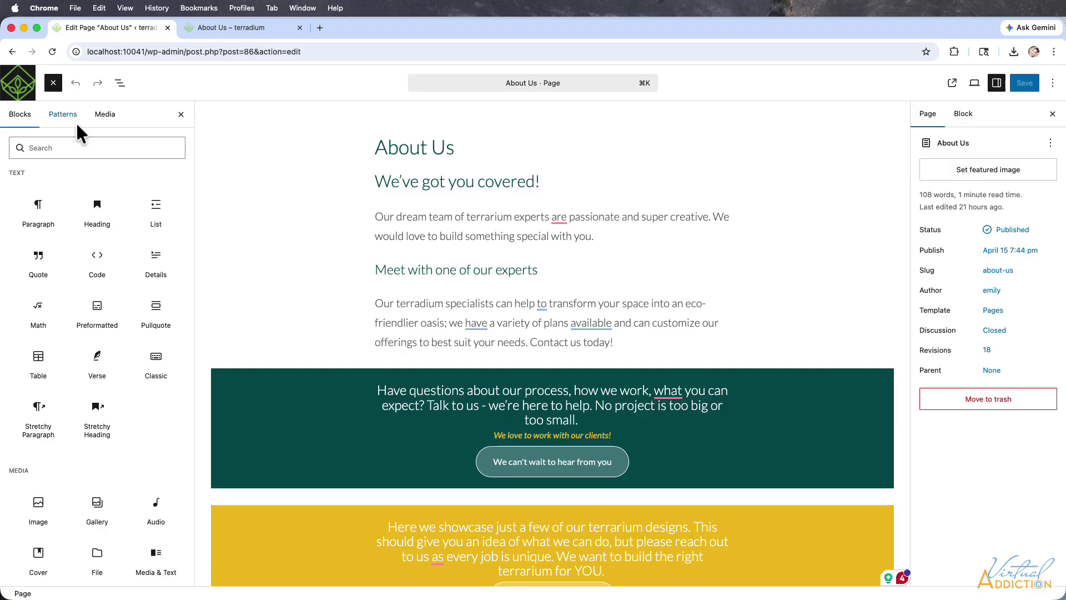
click(66, 116)
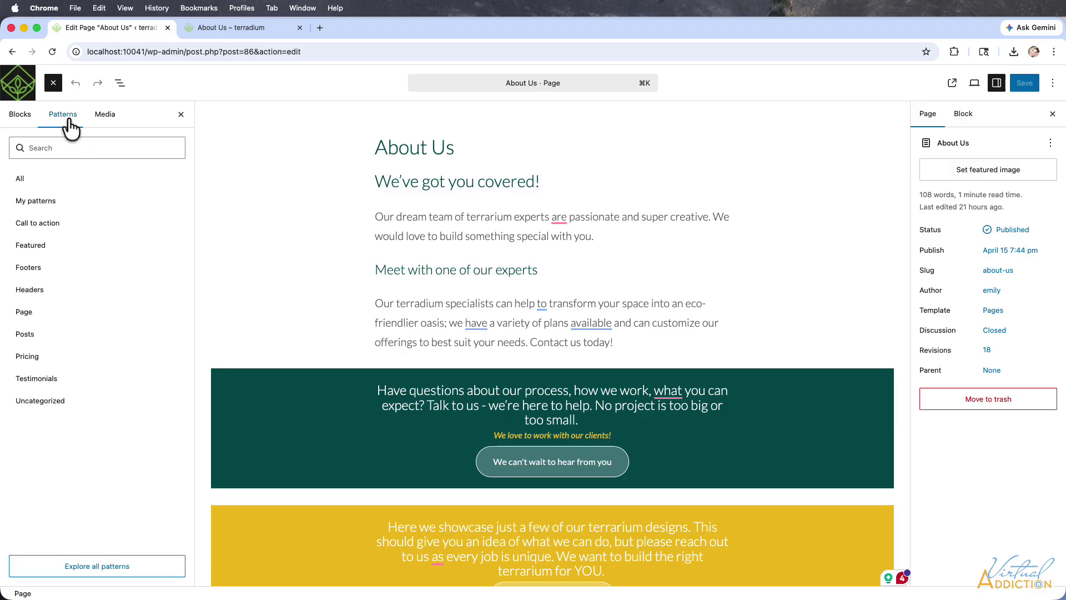
click(51, 201)
click(251, 165)
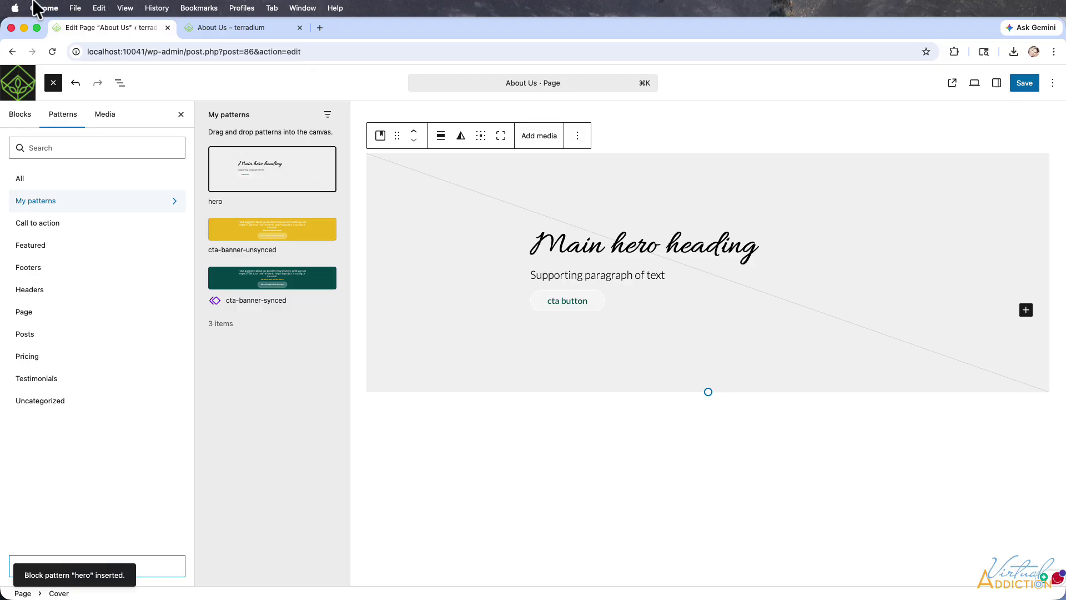
click(120, 85)
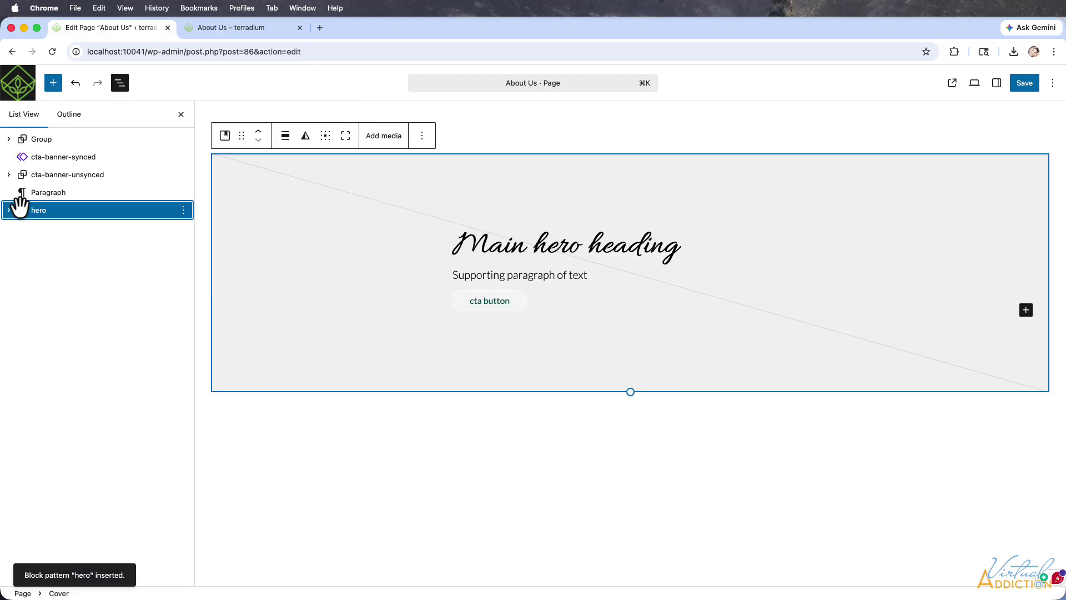
drag(20, 206, 21, 129)
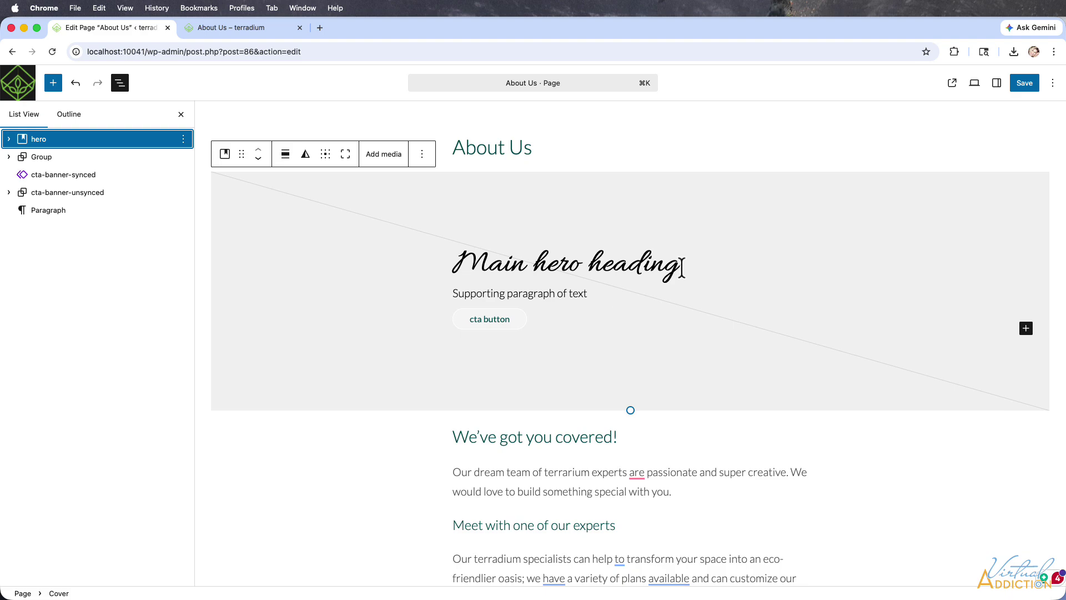
Replace the hero heading with "We've got you covered" and the supporting text with the page's "We've got you covered!" line and dream team paragraph
drag(682, 266, 426, 251)
text(We've got you covered)
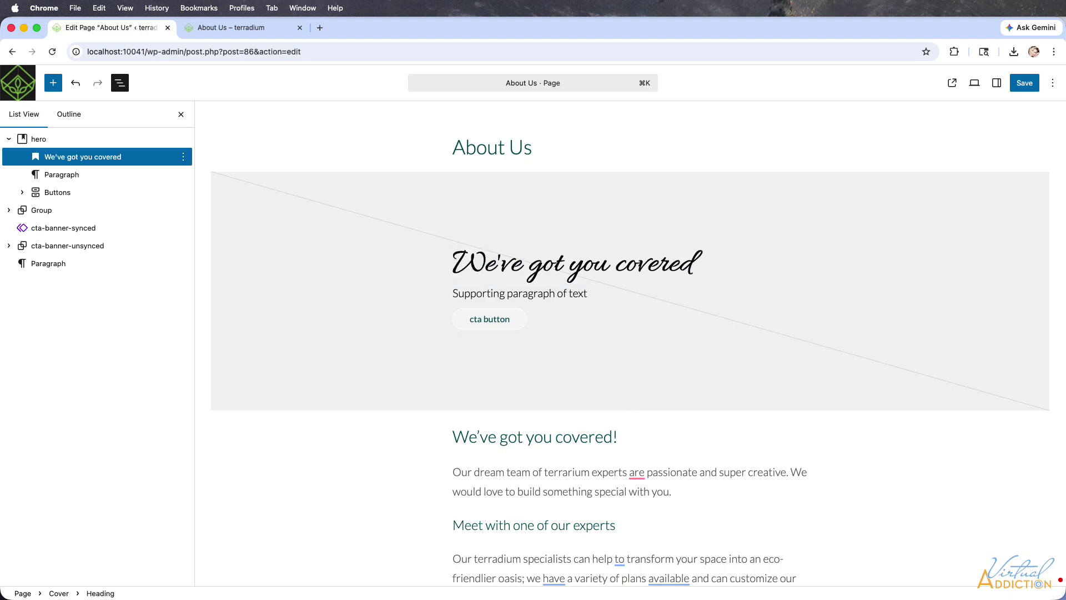
drag(590, 293, 469, 310)
text(Our dream team of terrarium experts are passionate and super creative. We would love to build something special with you.)
Label the hero button "Get in touch" and link it to the Contact page
mouse_move(638, 270)
text(Get in)
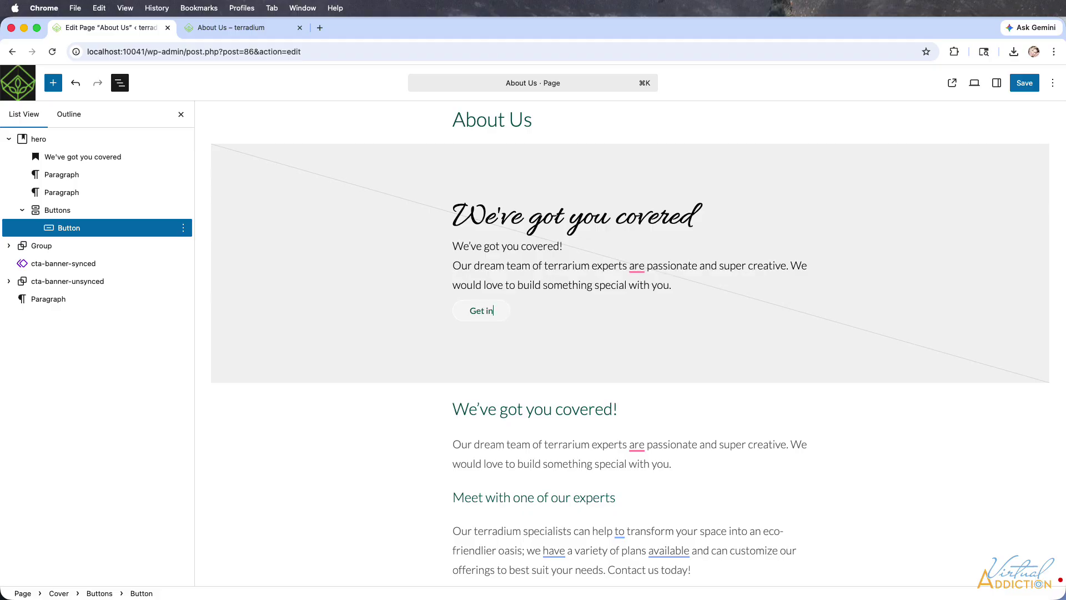
click(651, 282)
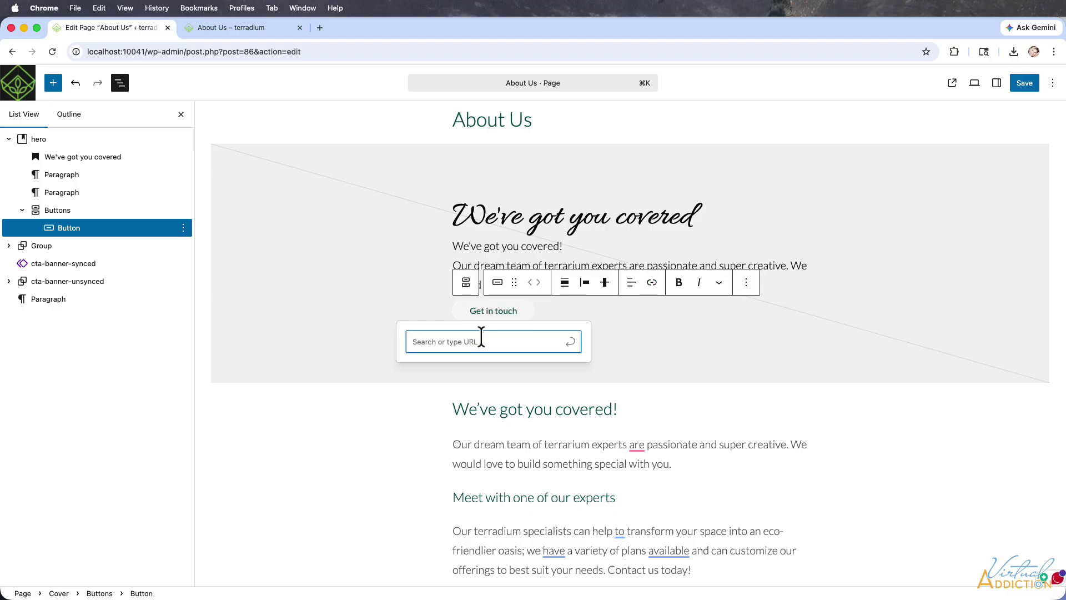
text(contact)
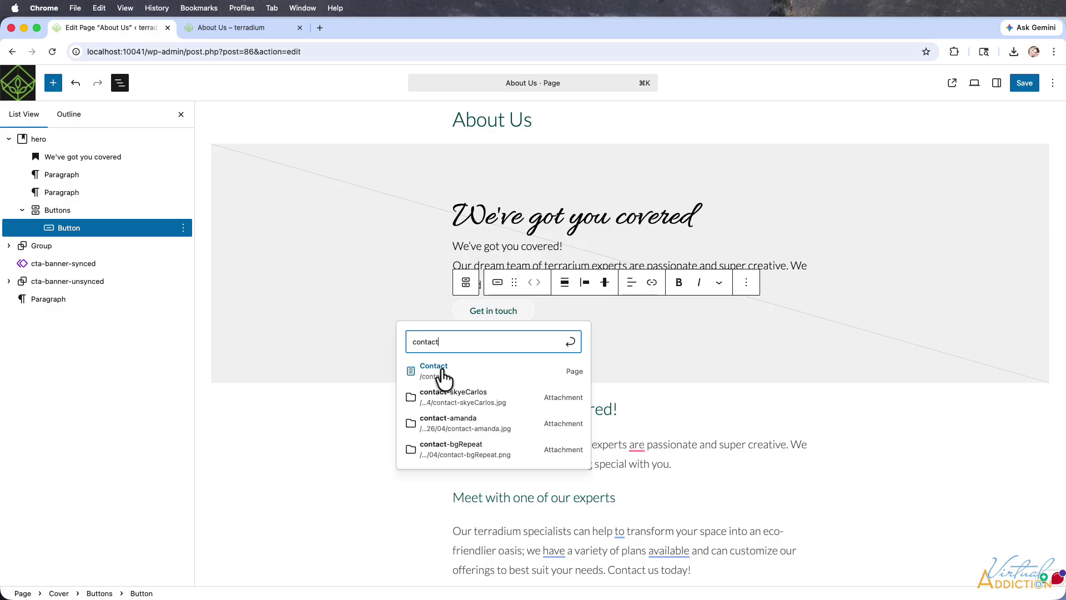
click(439, 371)
click(704, 411)
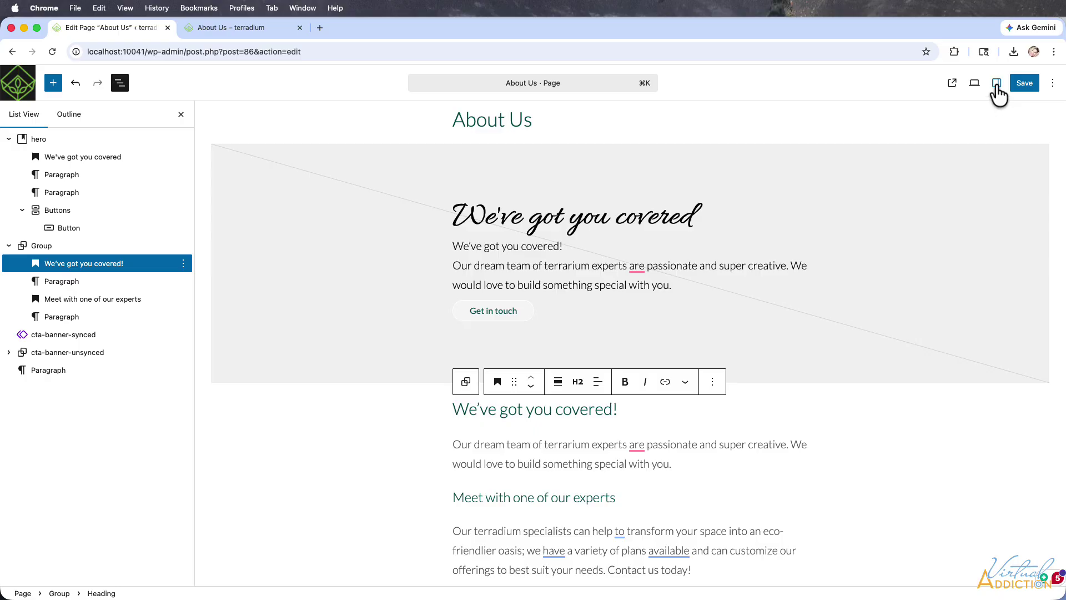
Set about-hero.jpg from the media library as the About Us page's featured image
click(997, 84)
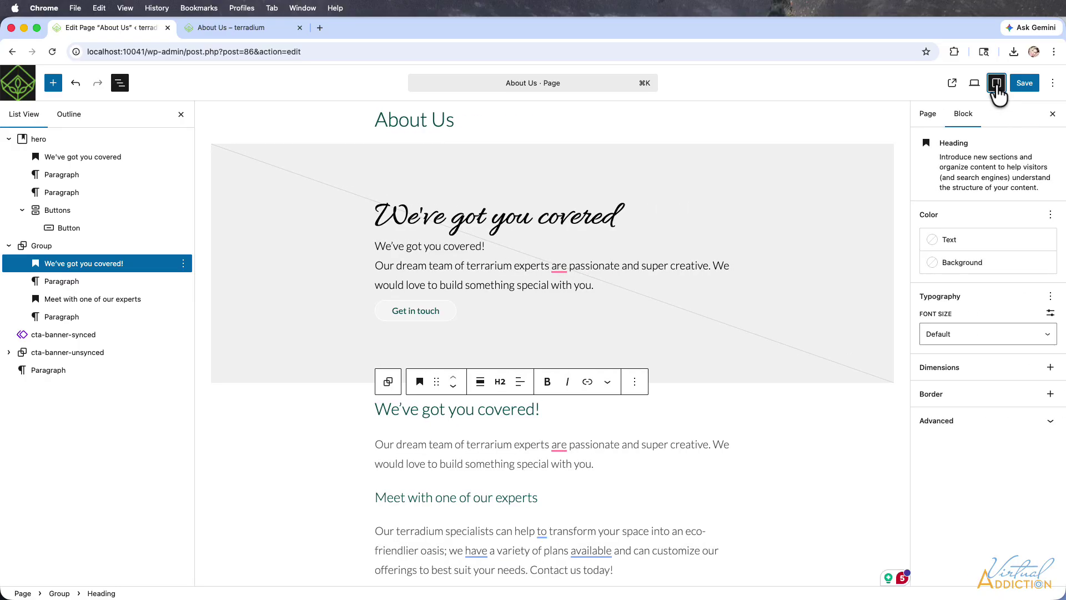
click(926, 121)
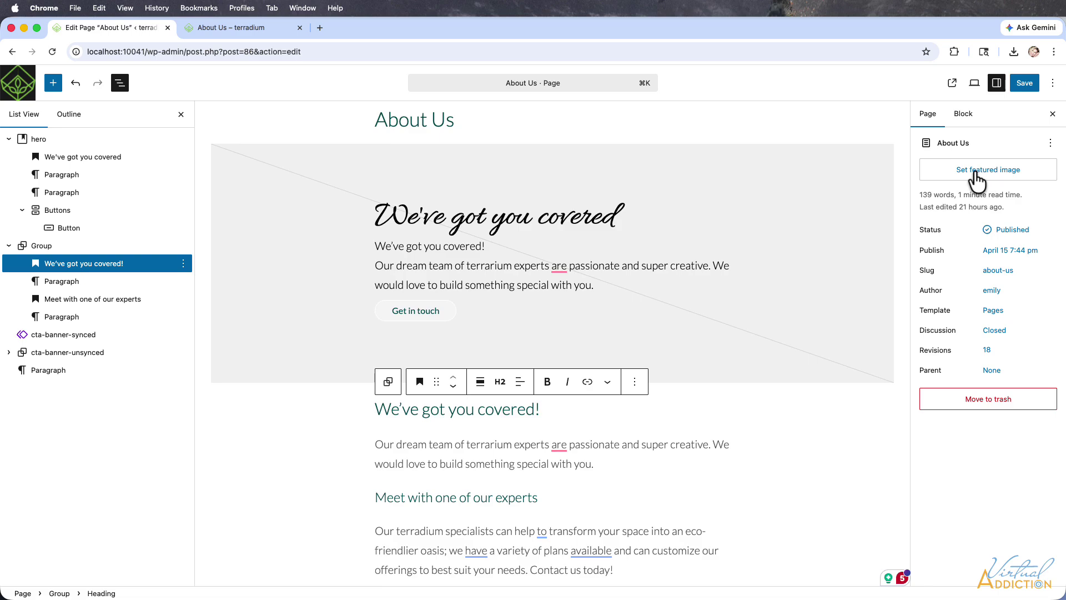
click(976, 177)
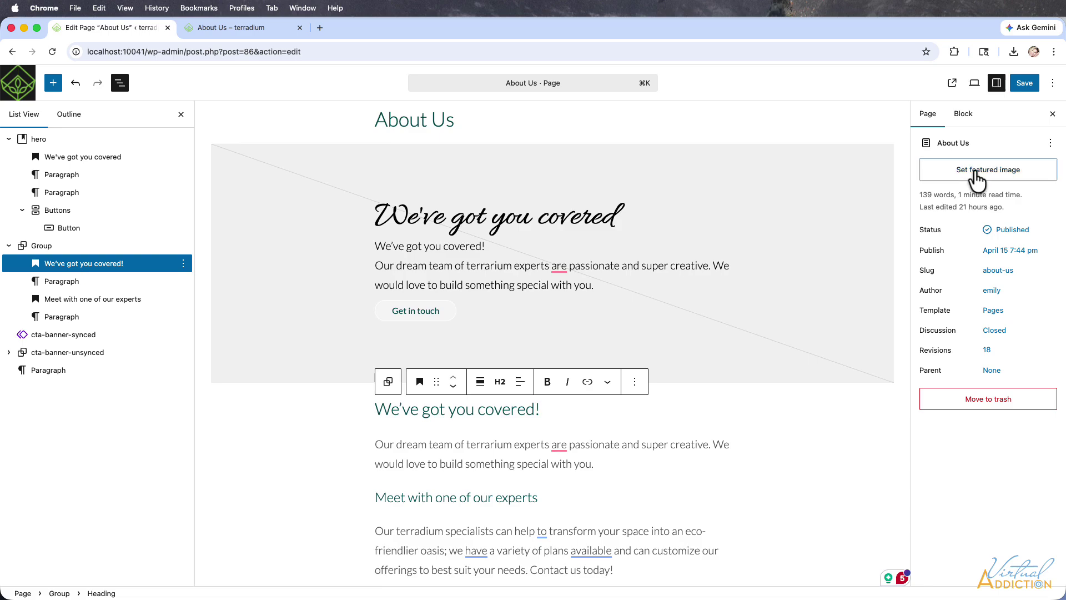
scroll(524, 311, down, 5)
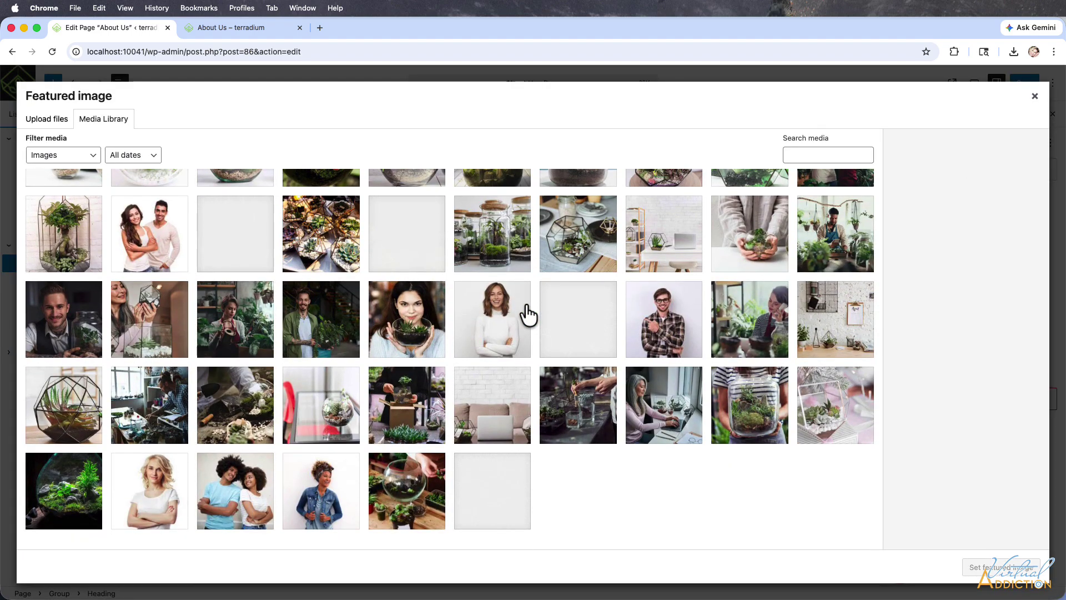
click(410, 487)
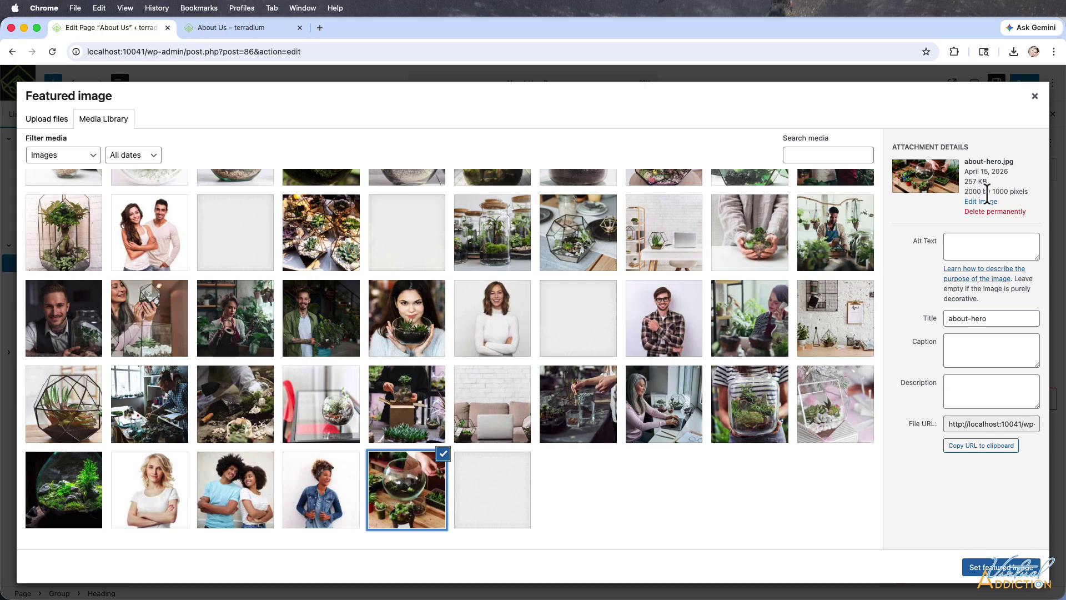
click(1002, 567)
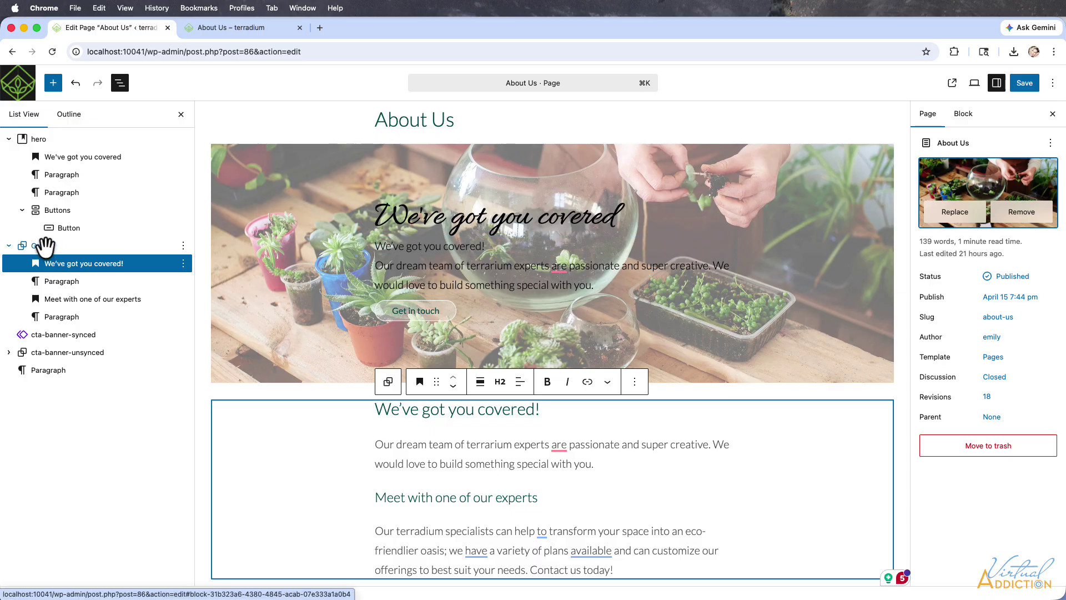
Select the hero's heading block and save the About Us page with its new hero
click(37, 140)
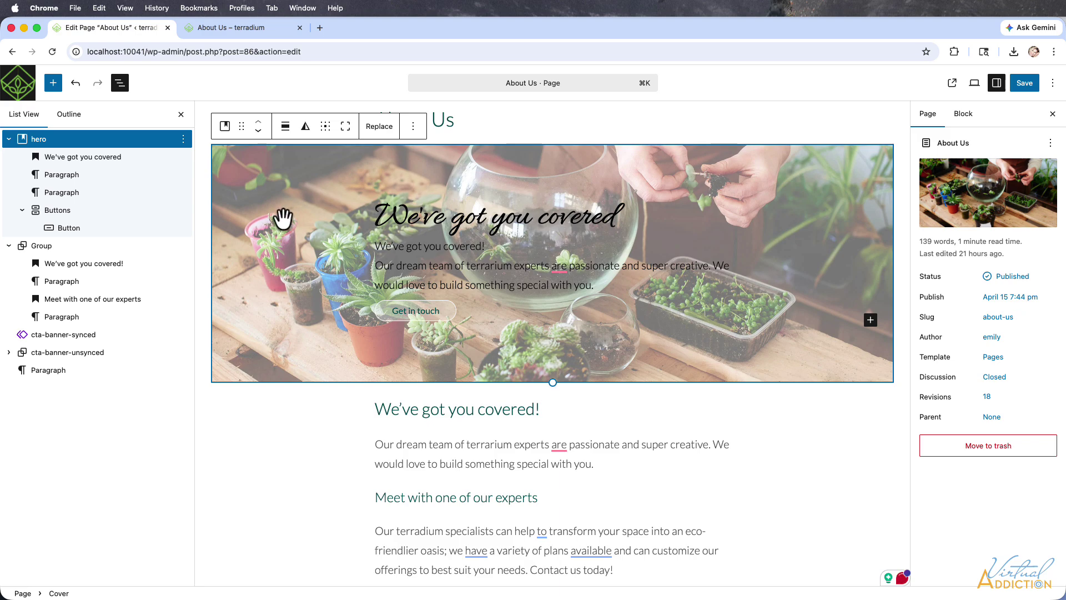
click(58, 155)
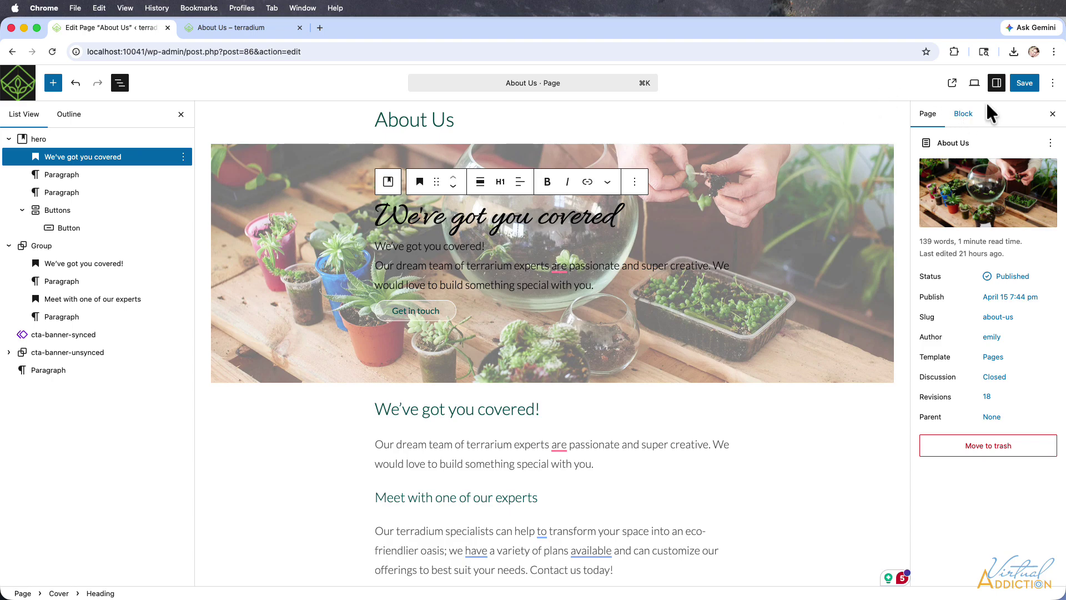
click(1025, 84)
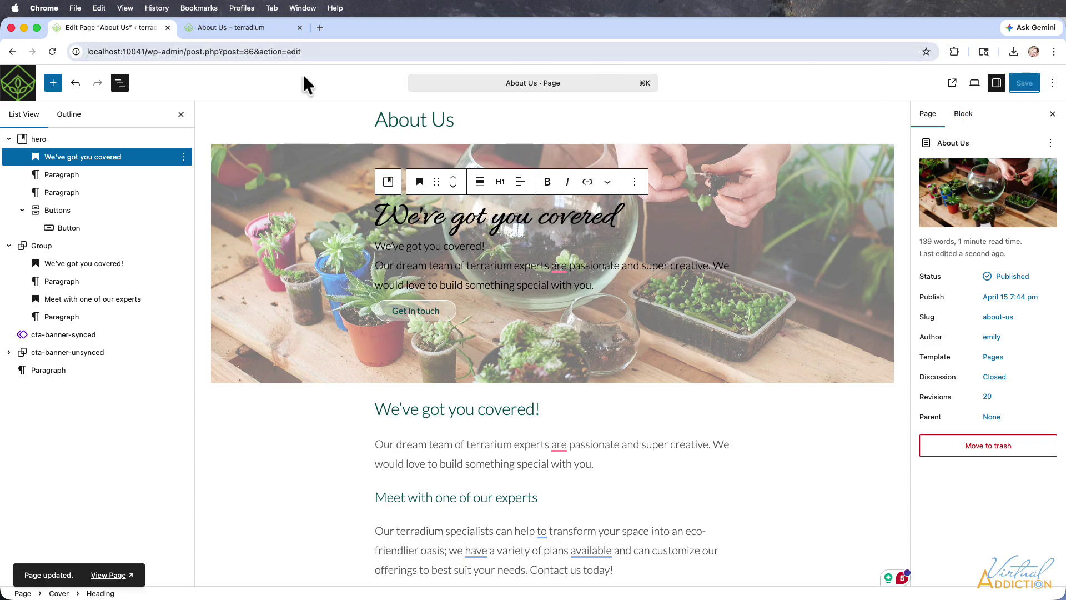
Leave the page editor and open the hero pattern from My patterns in the site editor
click(11, 52)
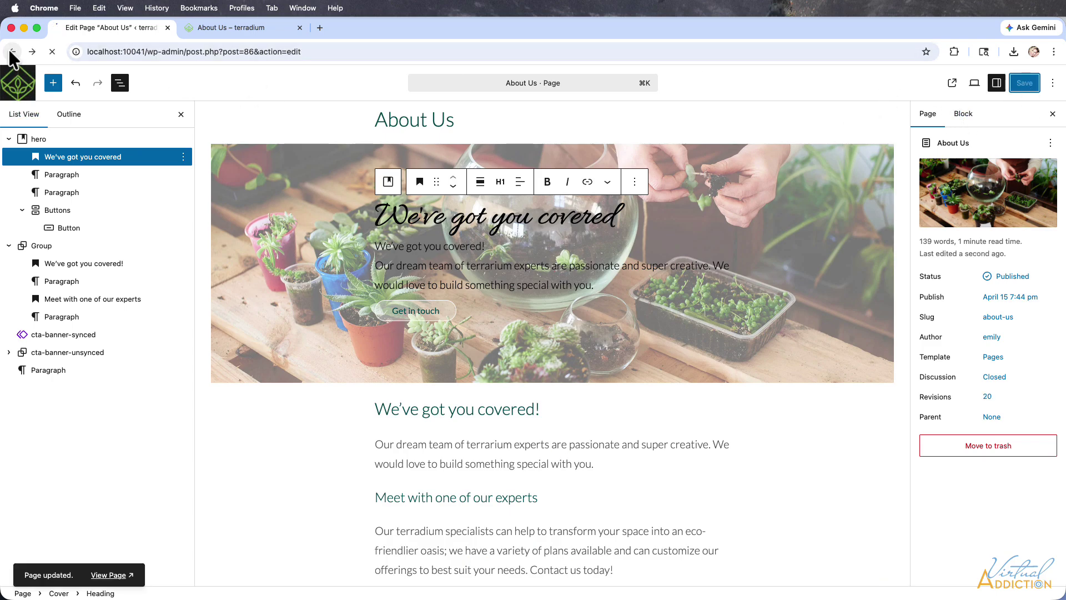
mouse_move(34, 253)
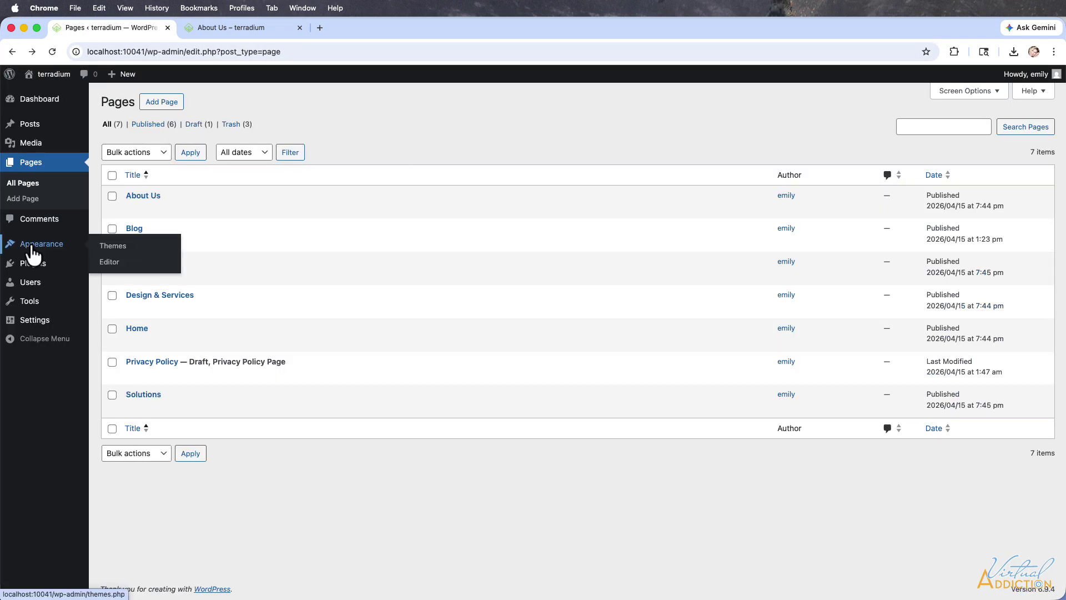
click(109, 266)
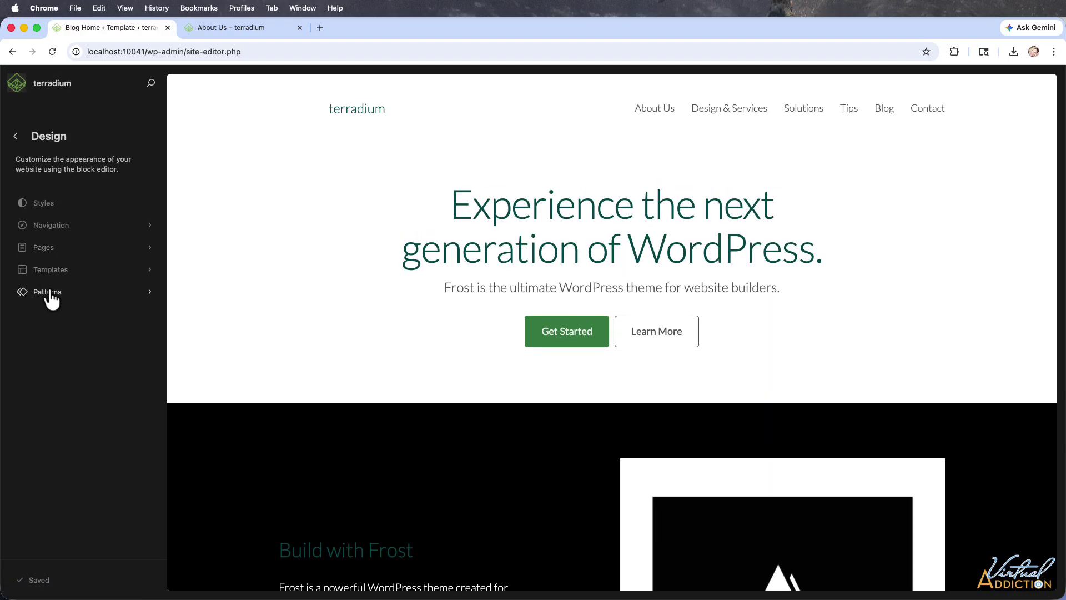
click(50, 295)
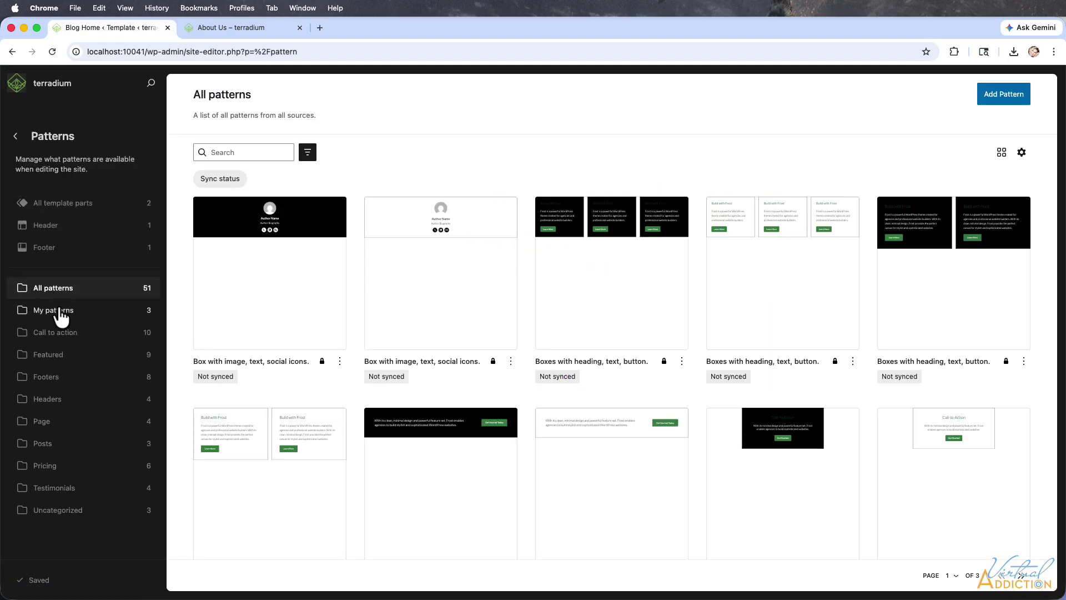
click(60, 315)
click(245, 258)
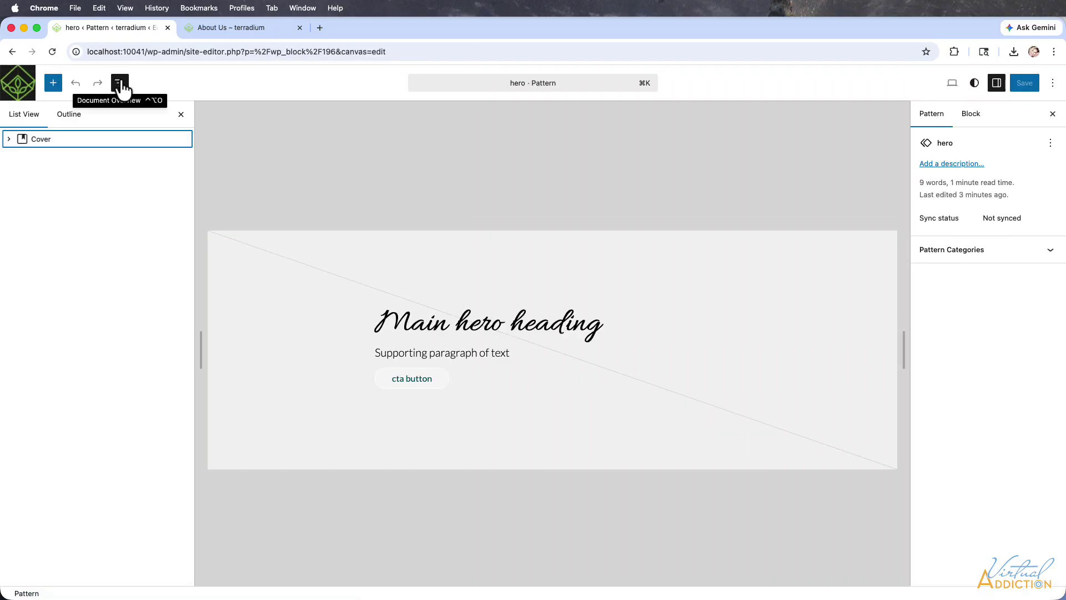
Group the main heading, paragraph and buttons inside the hero pattern's Cover block
click(9, 140)
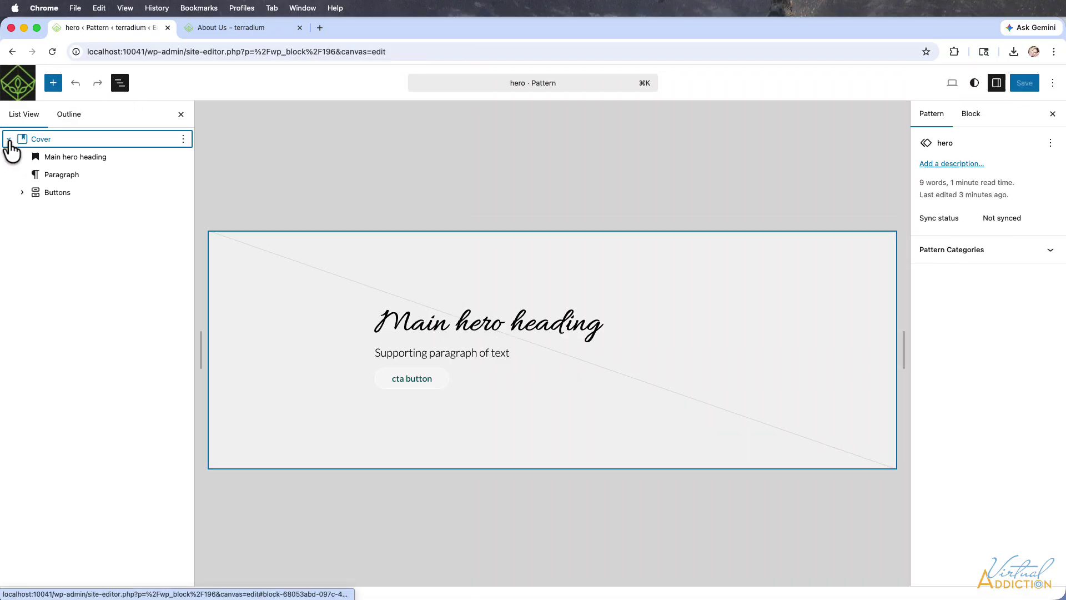
click(62, 157)
shift+click(54, 191)
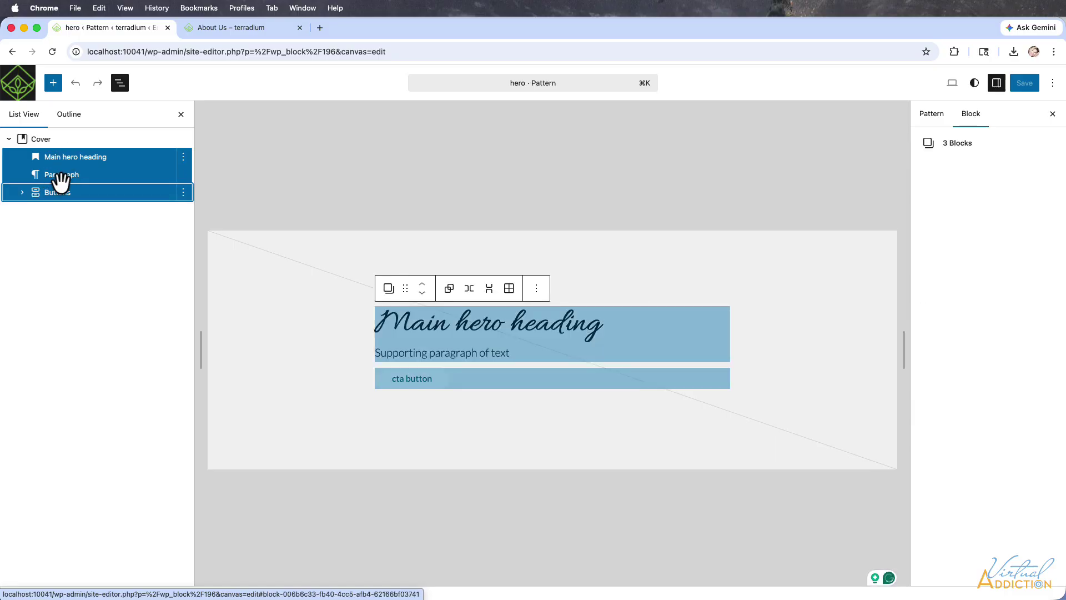
key(super+g)
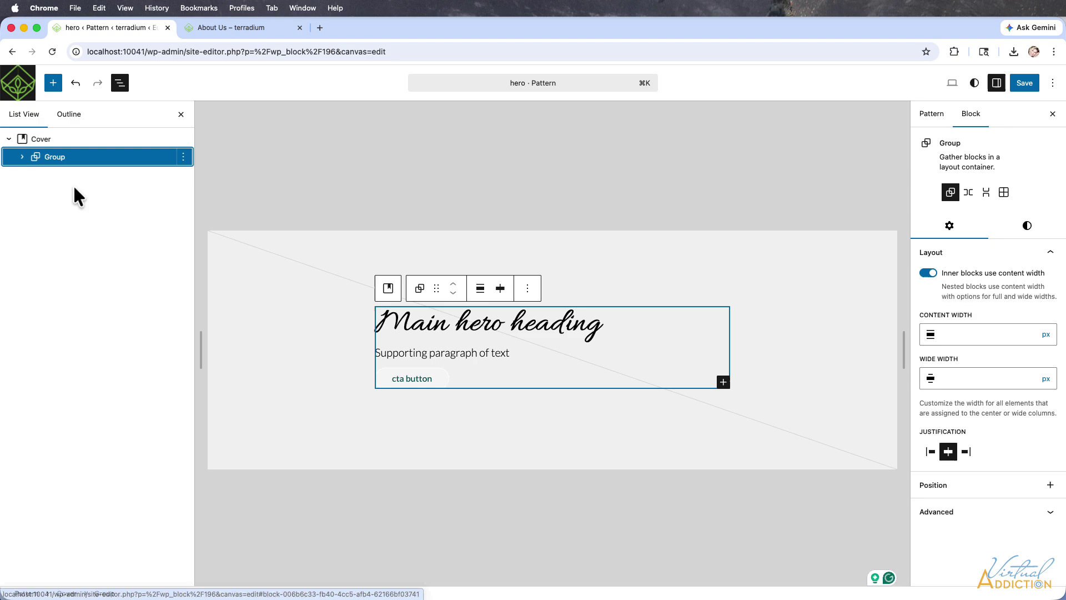
click(22, 158)
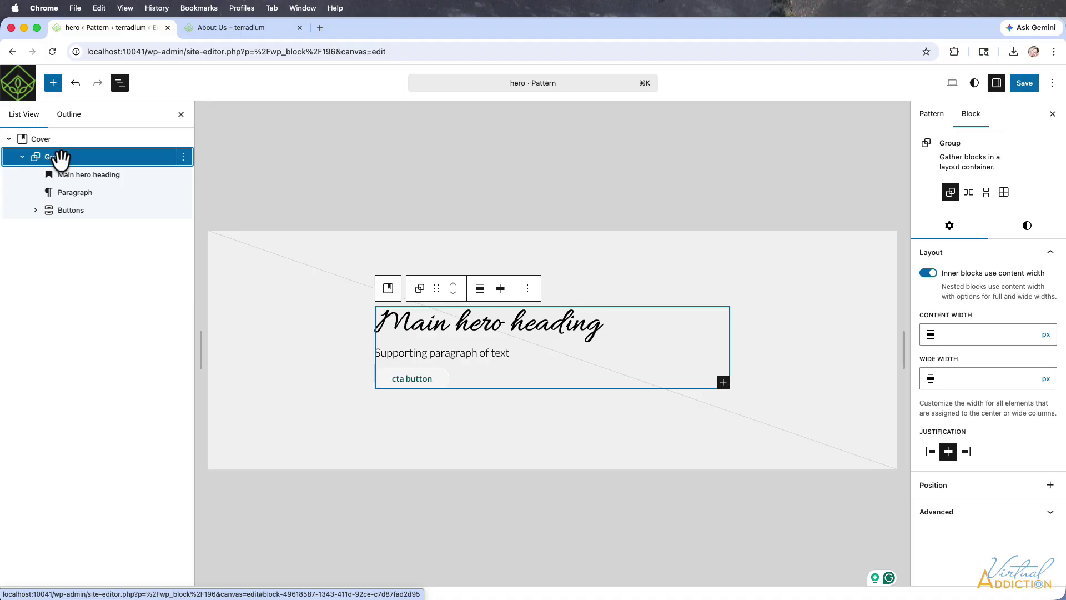
Set the new Group to wide width and justify its items left
click(480, 295)
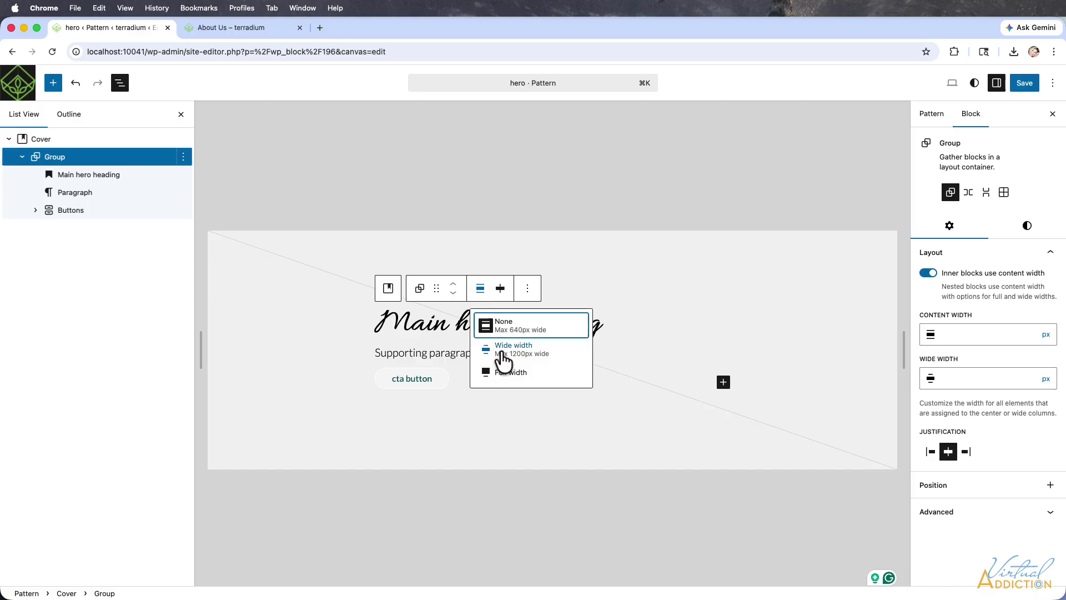
click(503, 353)
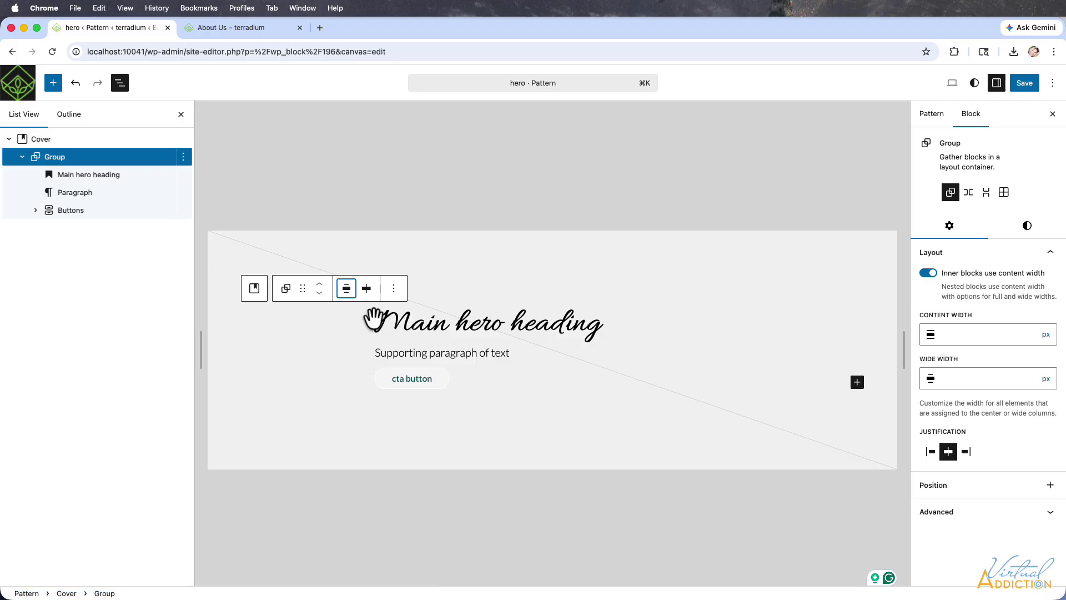
click(366, 289)
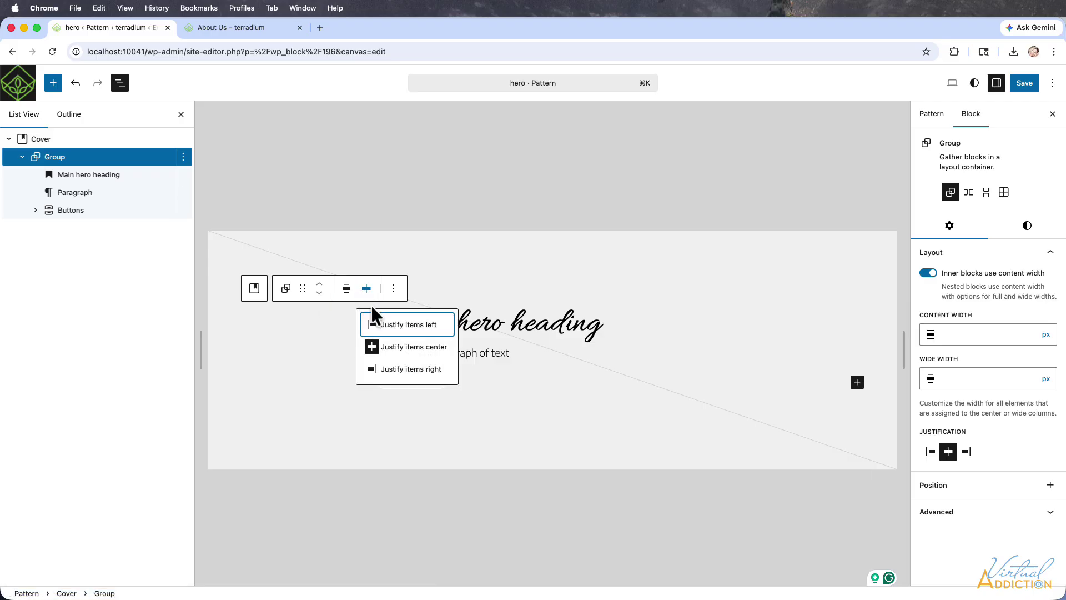
click(378, 326)
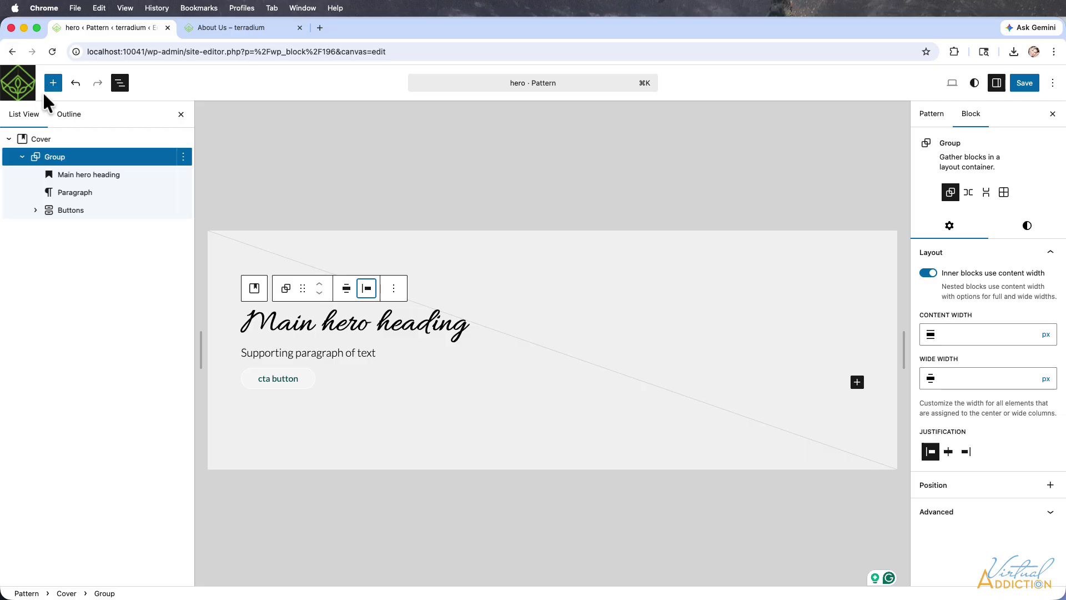
Make the cta button's background a more opaque white, #FFFFFF85, and save the hero pattern
double_click(265, 378)
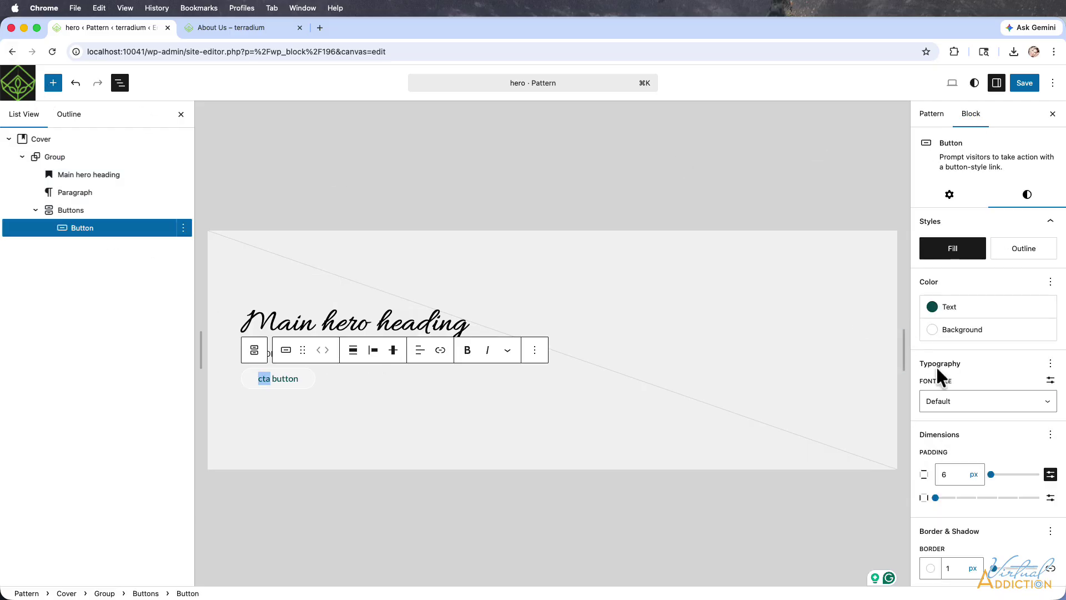
click(934, 333)
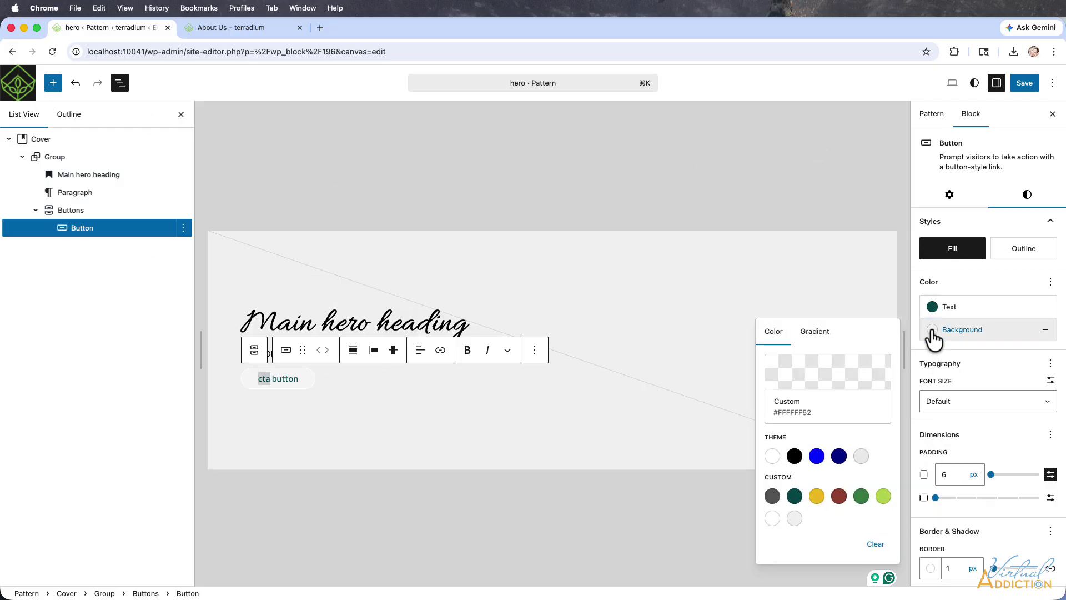
click(826, 381)
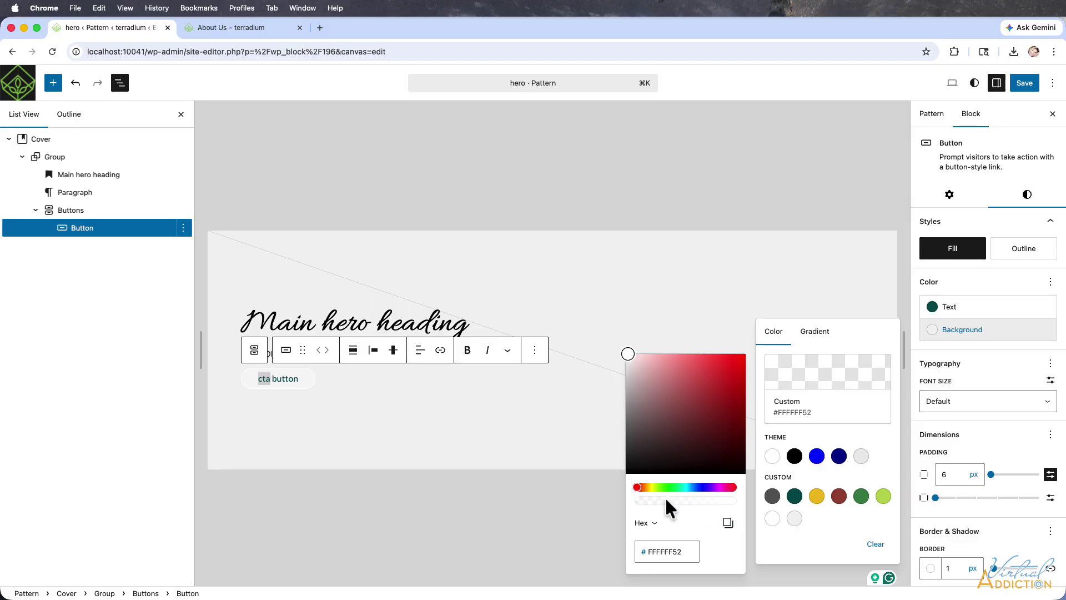
drag(648, 500, 688, 500)
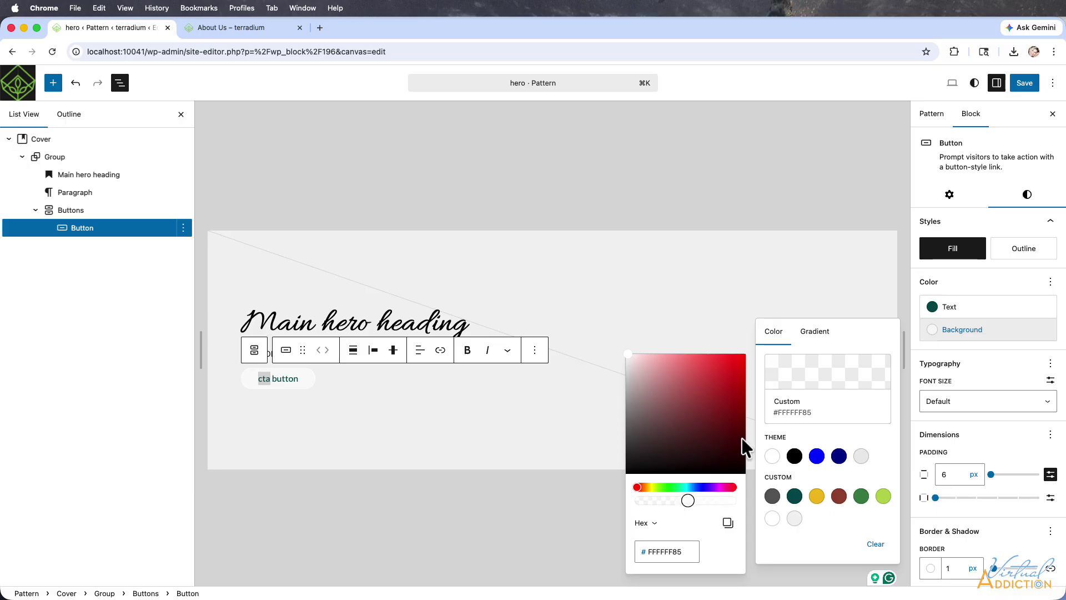
click(1022, 89)
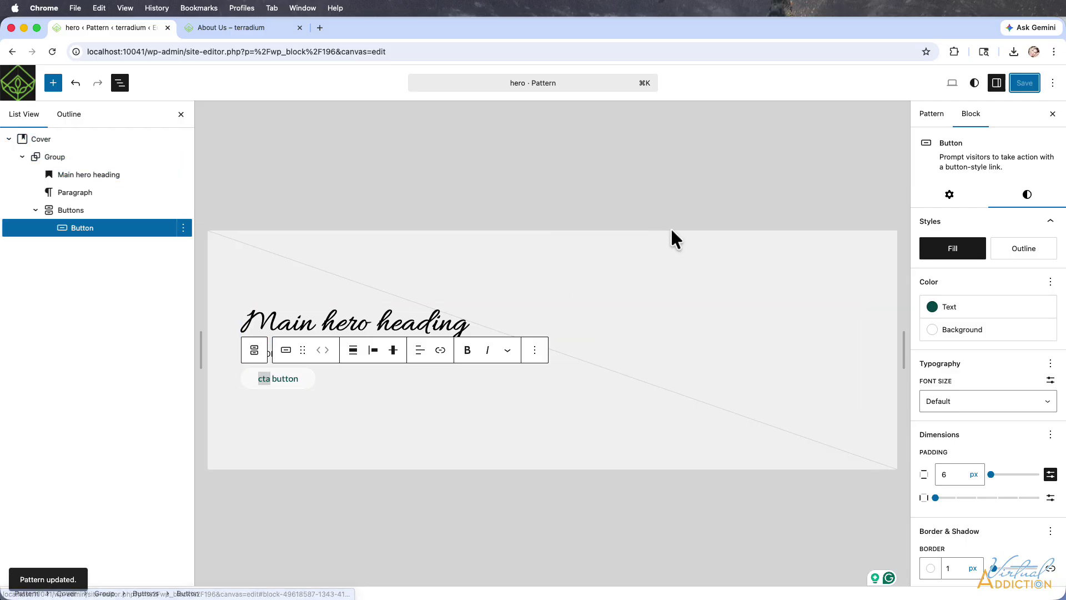
Try a solid green #448E53 overlay on the Cover block and replace it with the theme's blue-to-black gradient
click(35, 139)
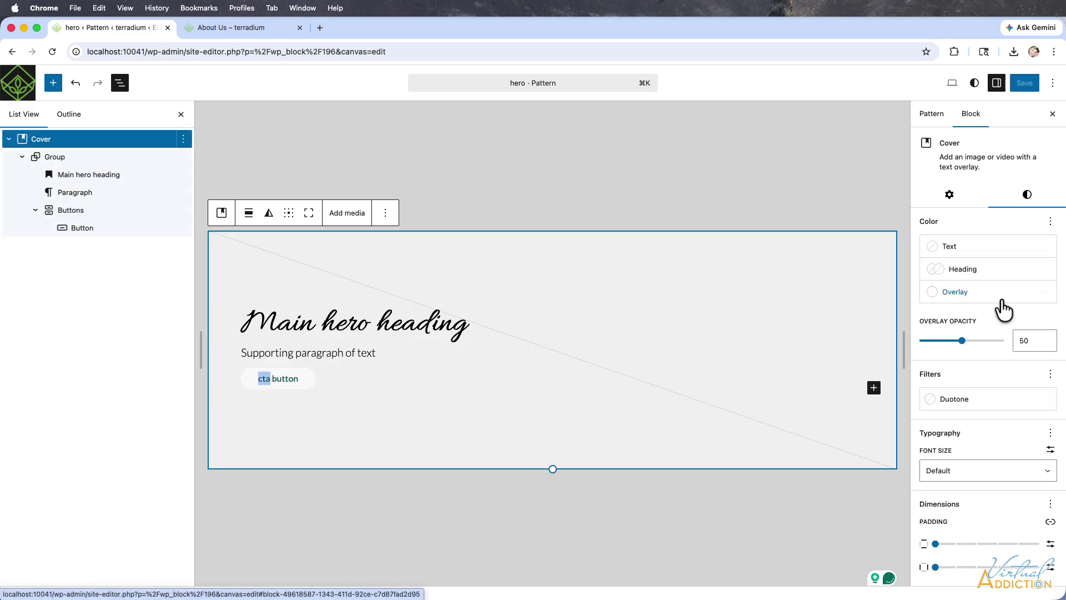
click(934, 294)
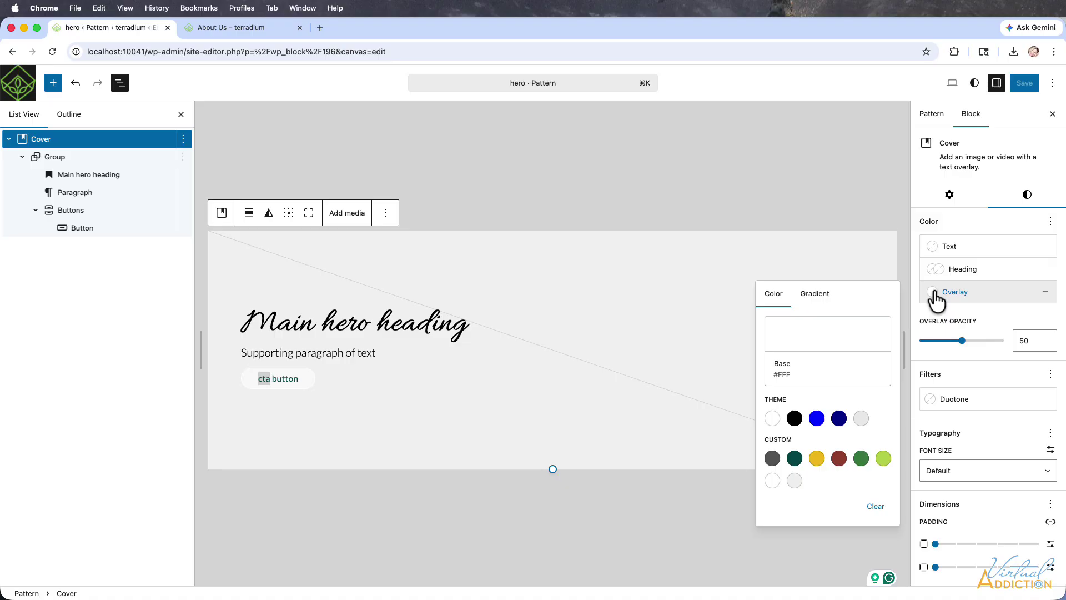
click(862, 459)
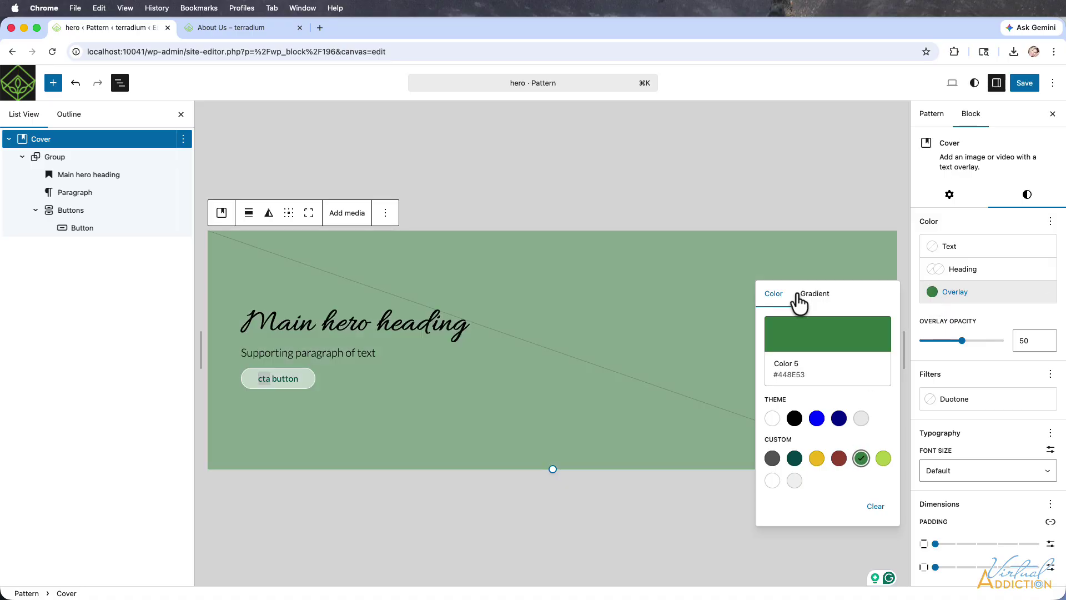
click(816, 294)
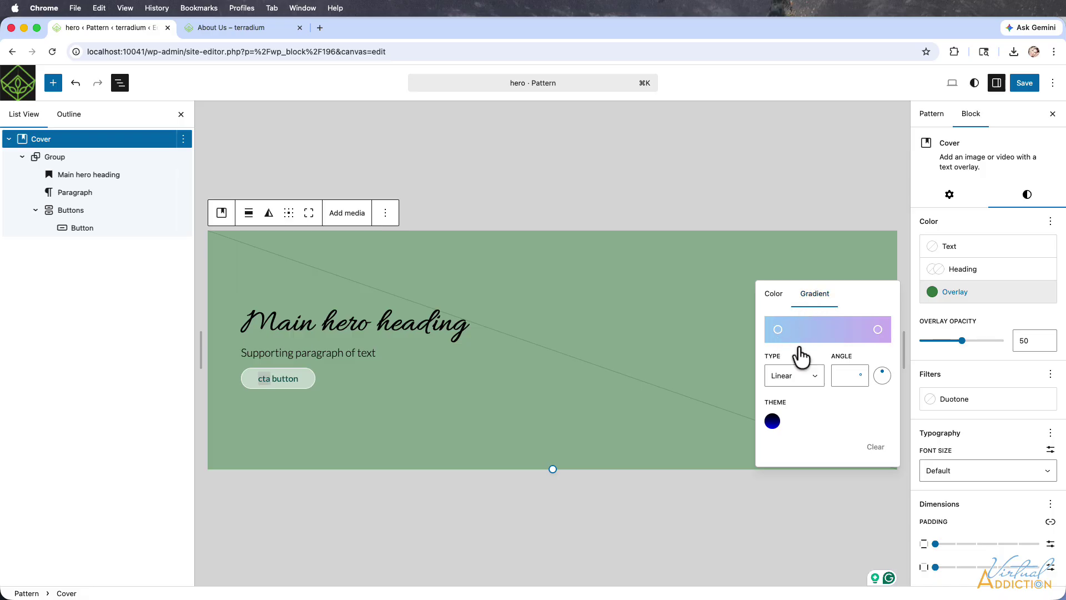
click(771, 422)
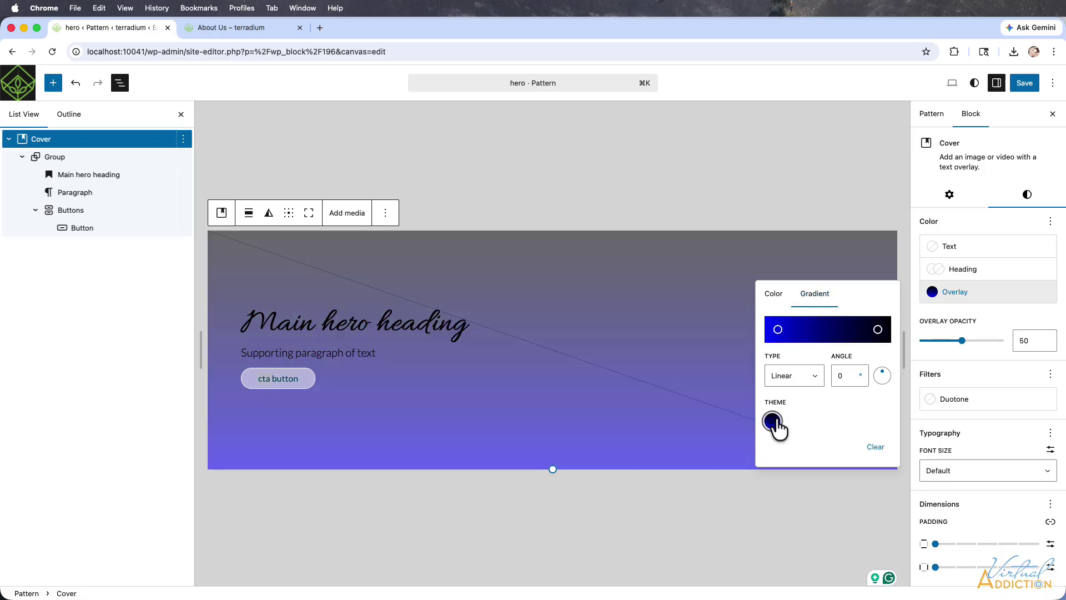
Change the starting color stop of the Cover's overlay gradient to white, #FFFFFF
click(778, 329)
click(778, 332)
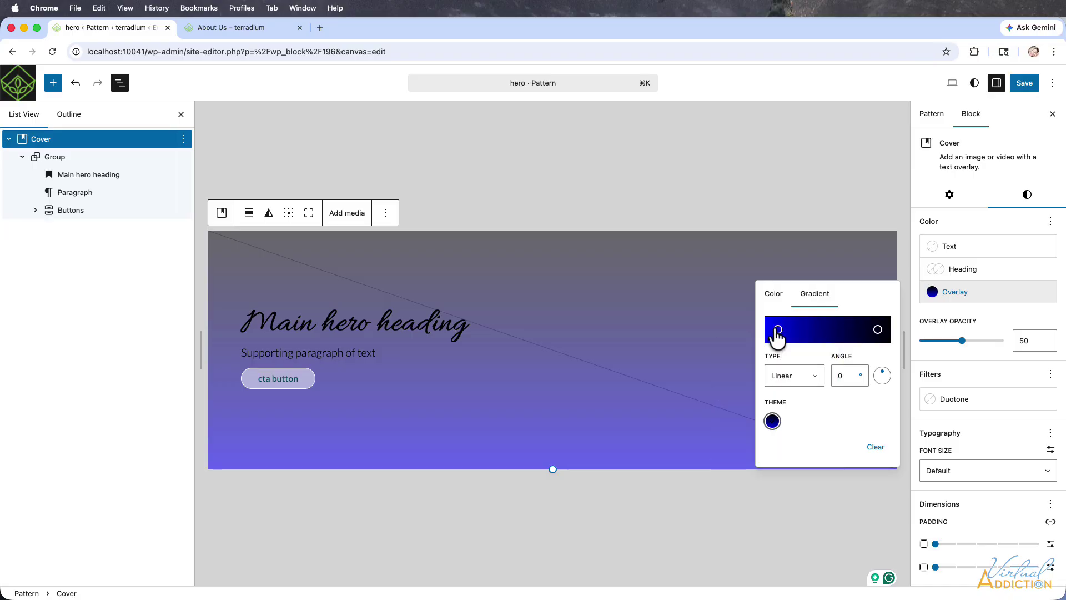
click(778, 331)
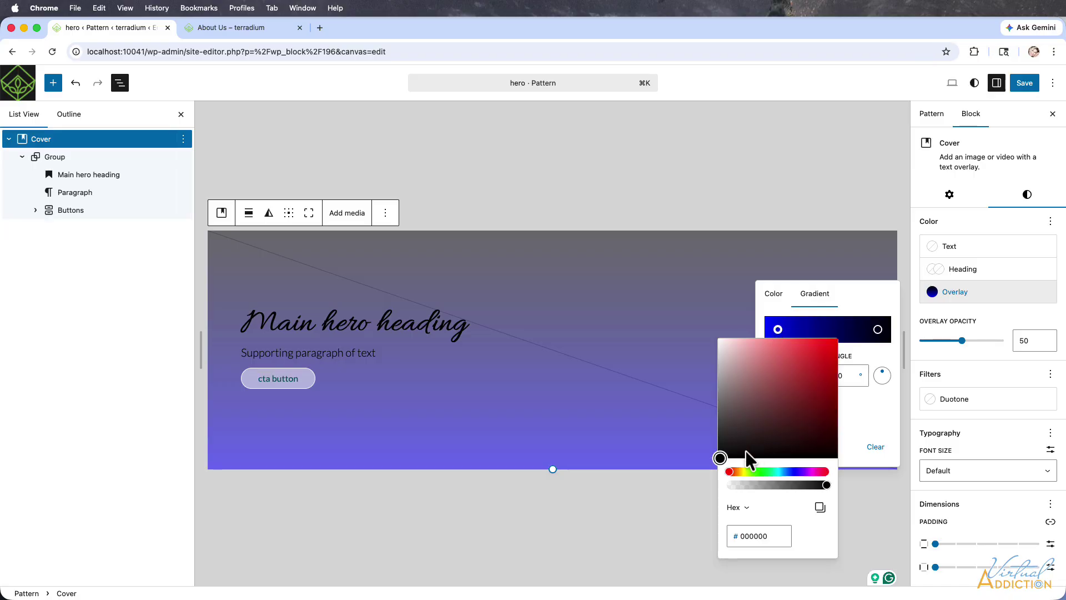
drag(722, 360, 708, 320)
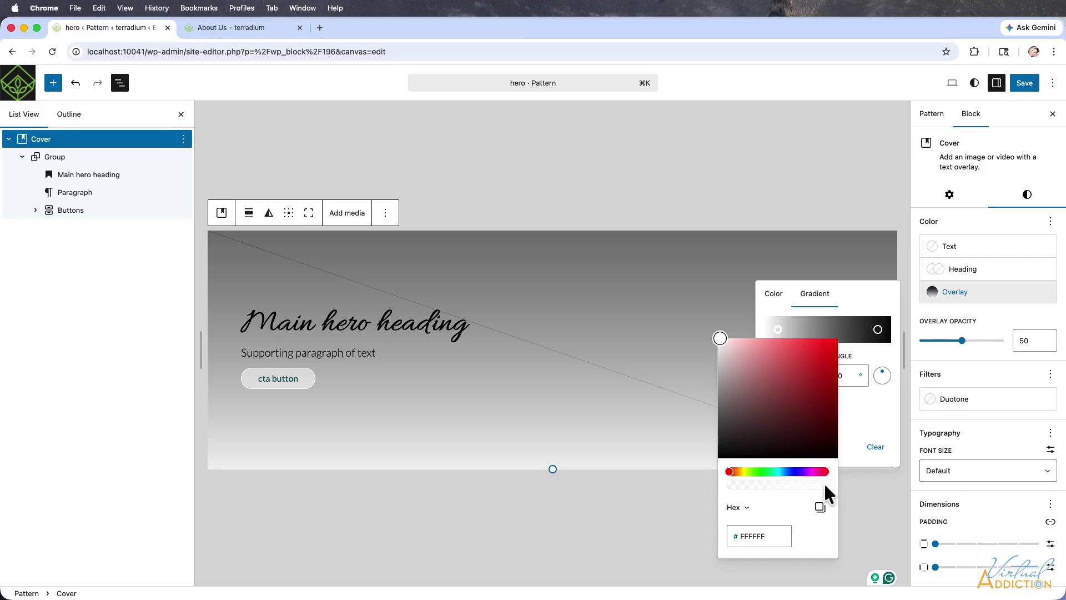
click(868, 422)
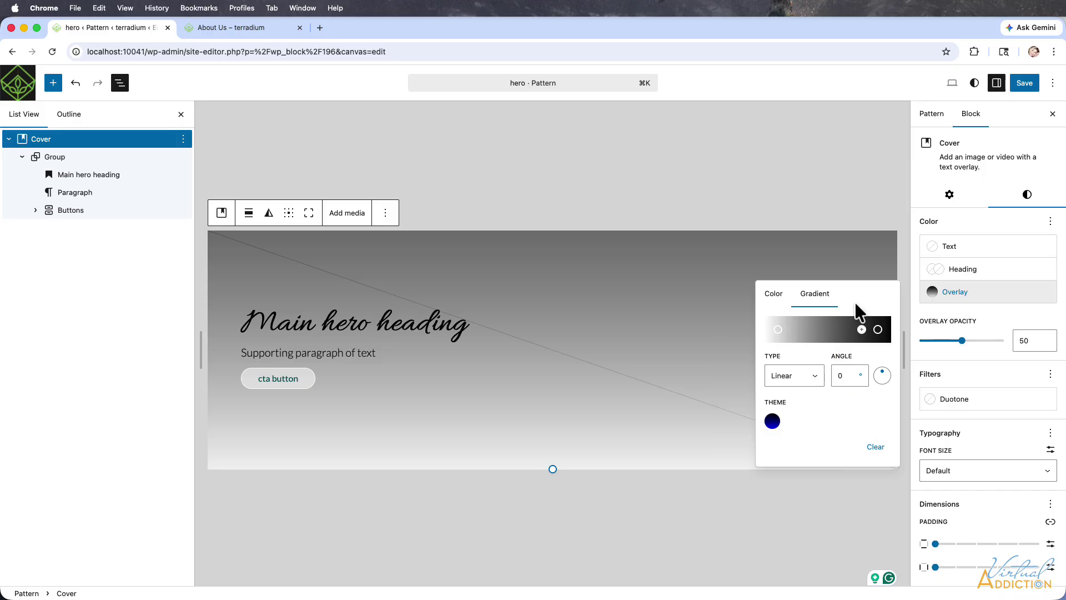
Change the overlay gradient's end stop to translucent white #FFFFFF47 and set the linear gradient's angle to 90°
click(877, 329)
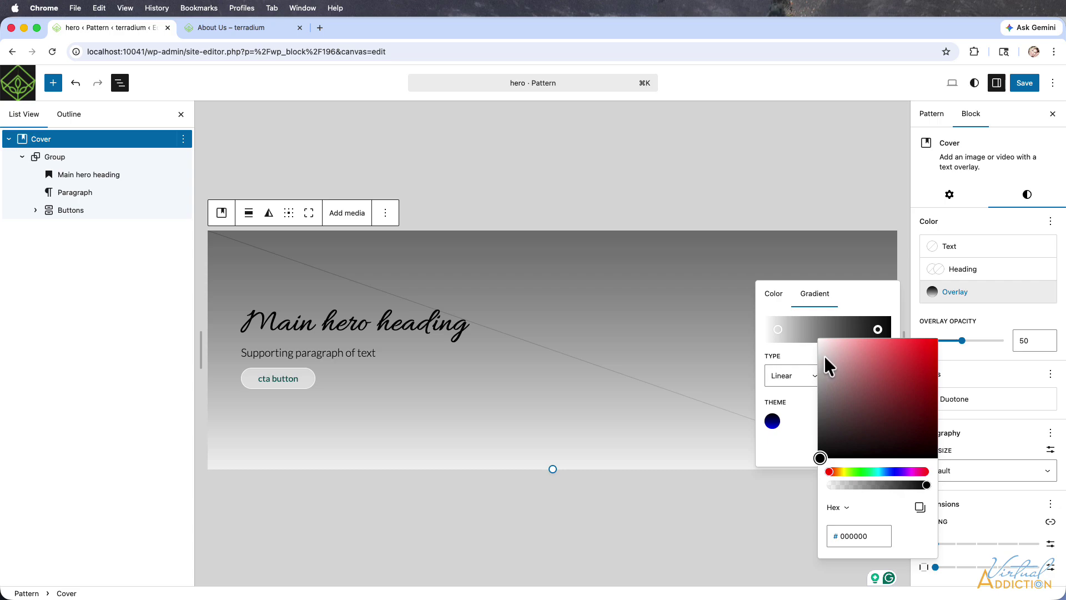
drag(822, 343, 793, 295)
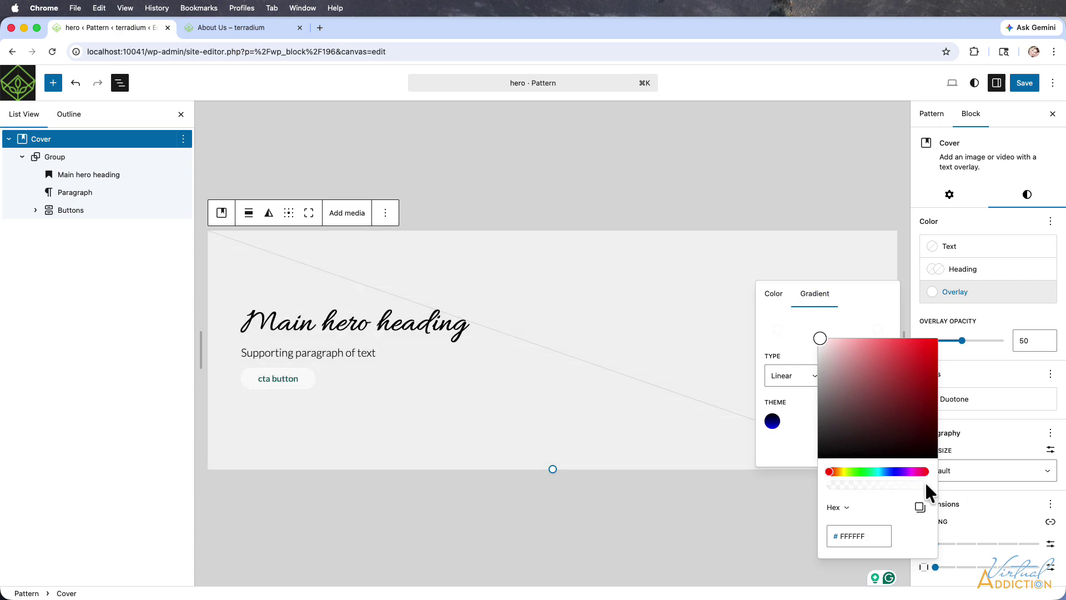
drag(924, 481, 858, 479)
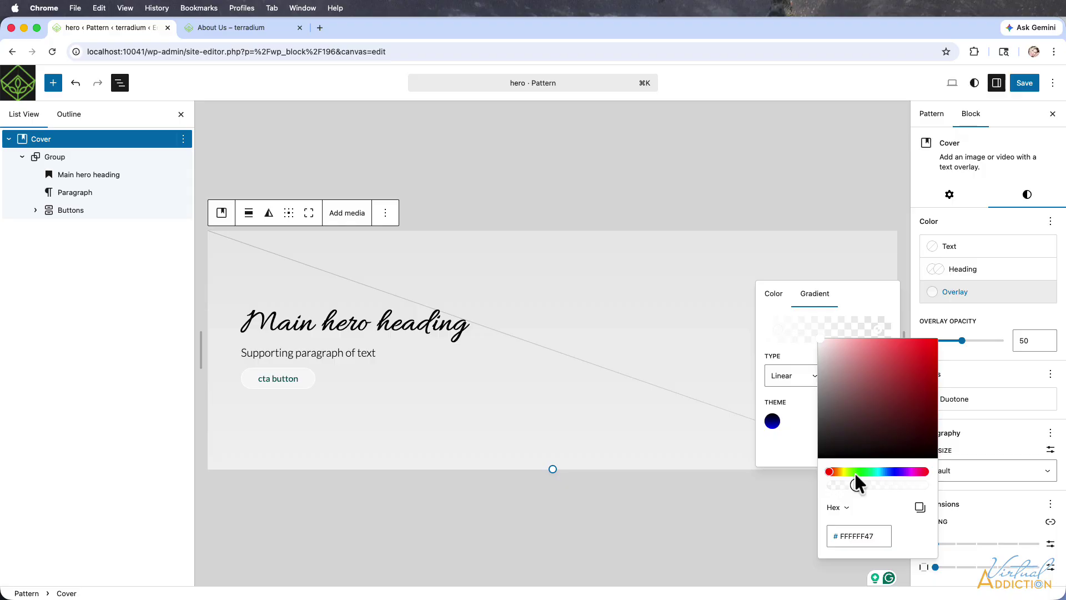
click(797, 433)
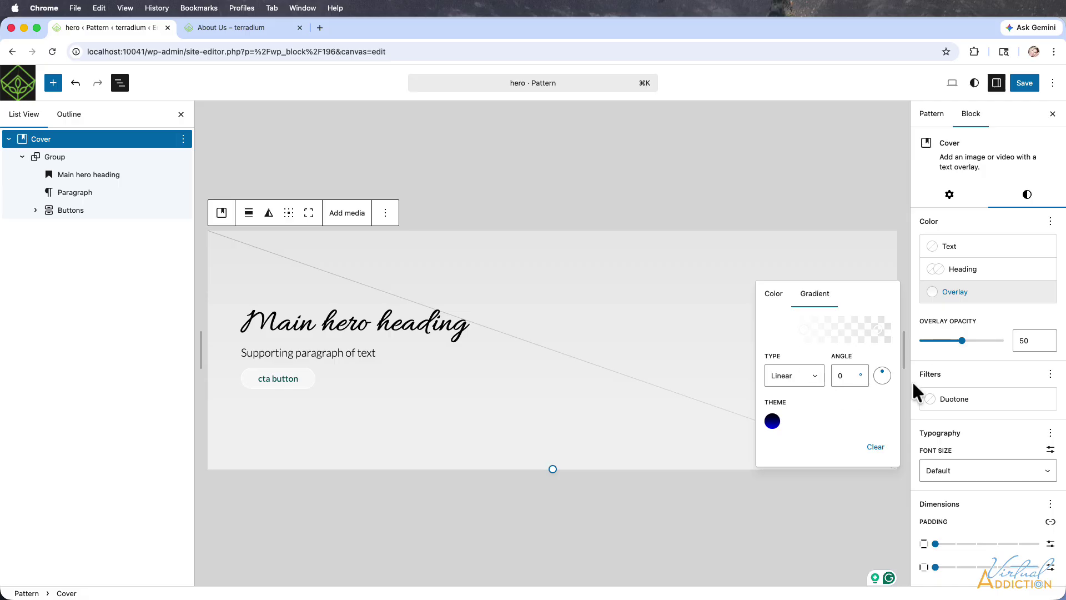
drag(881, 374, 894, 379)
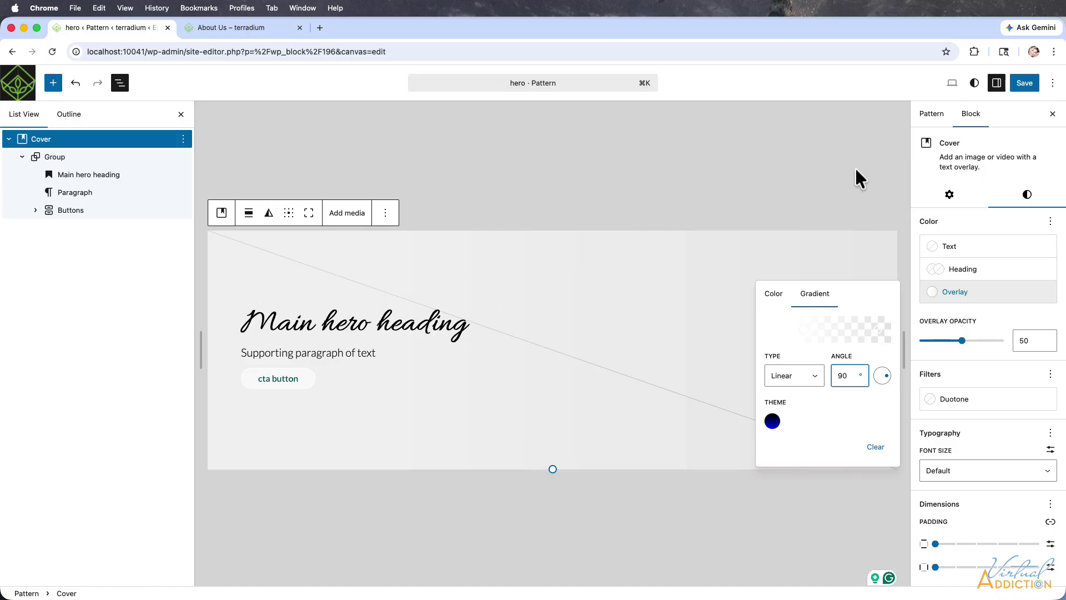
Save the hero pattern and open the About Us page from the Pages list for editing
click(1024, 82)
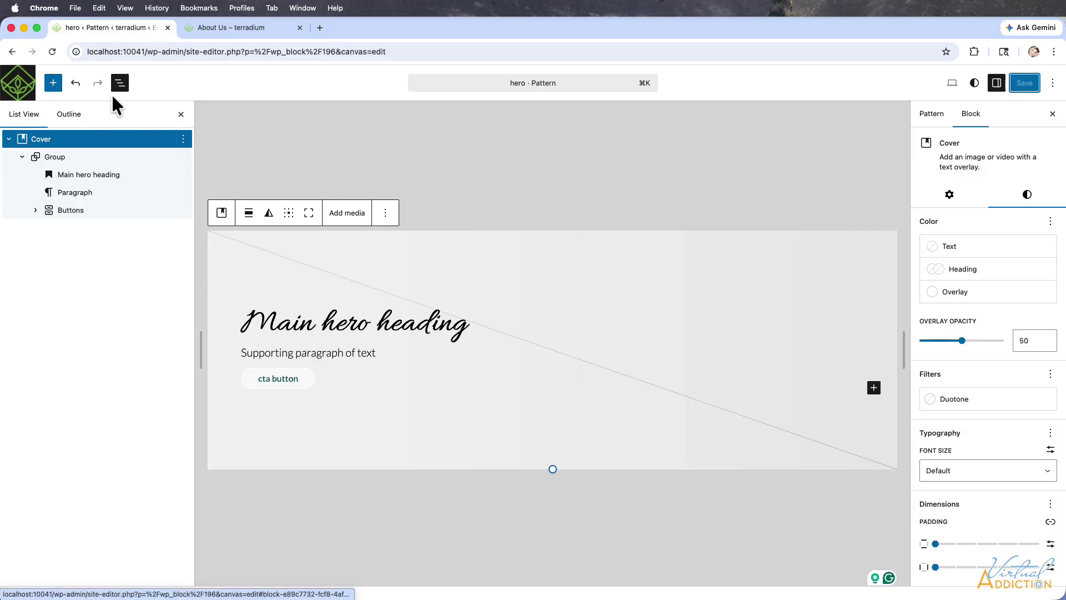
click(17, 85)
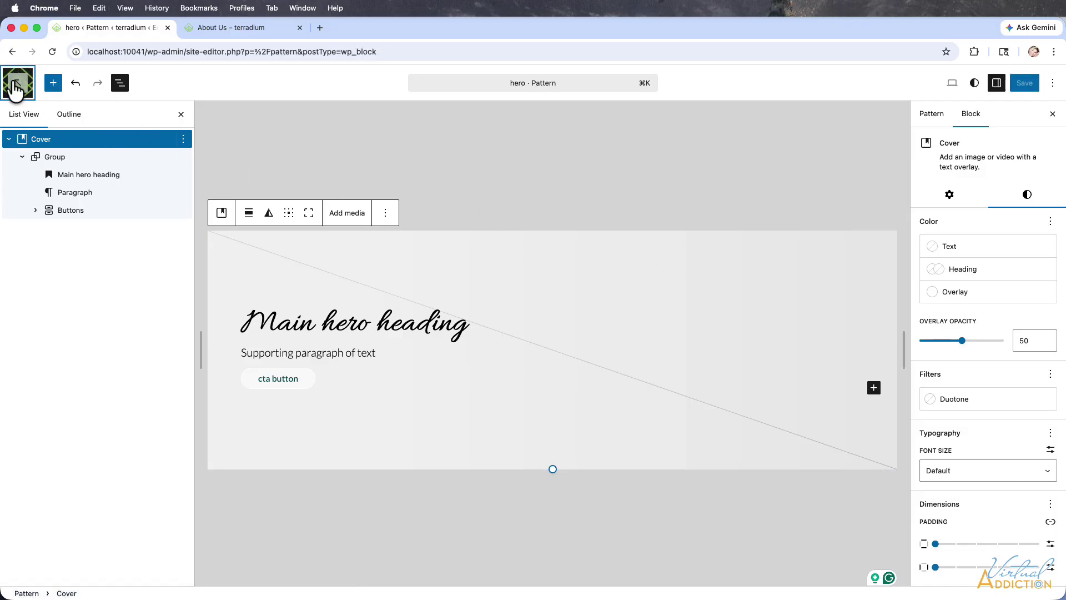
click(16, 84)
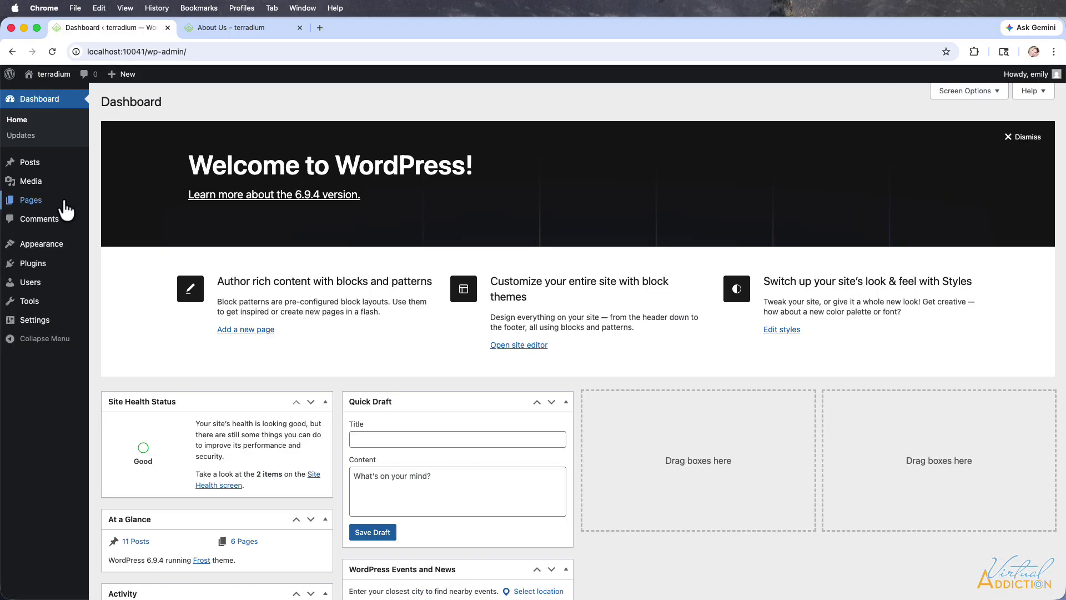
click(64, 206)
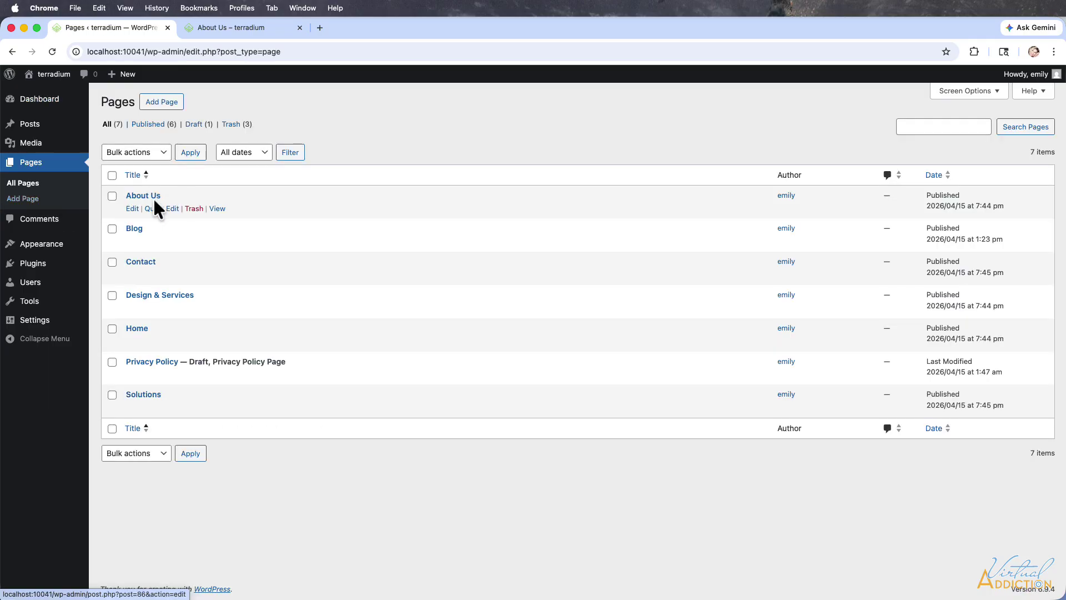
click(136, 206)
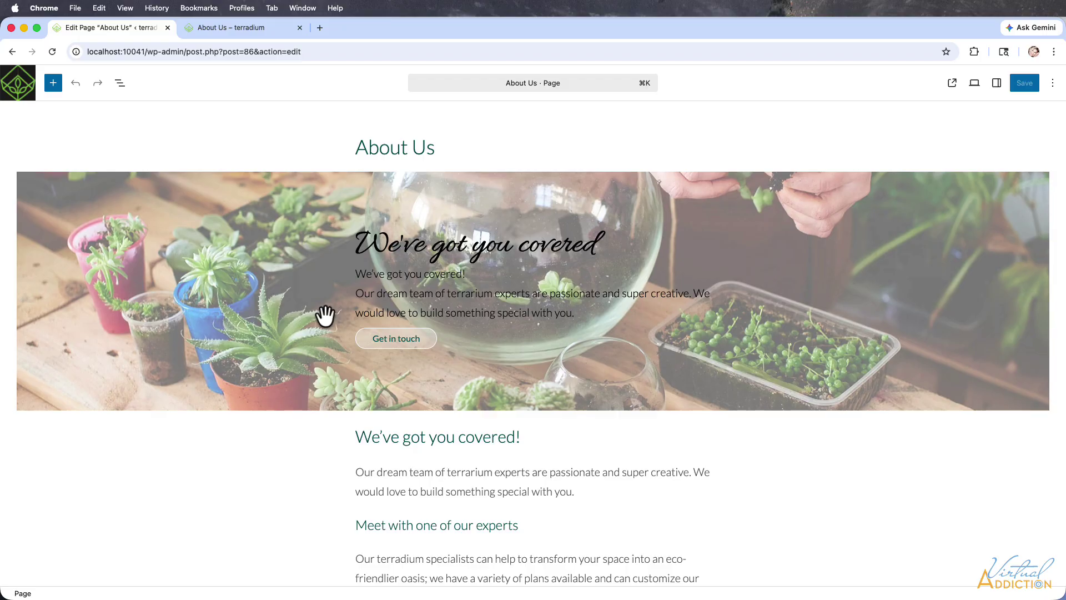
Insert the hero pattern from My patterns at the end of the About Us page and save the page
click(118, 84)
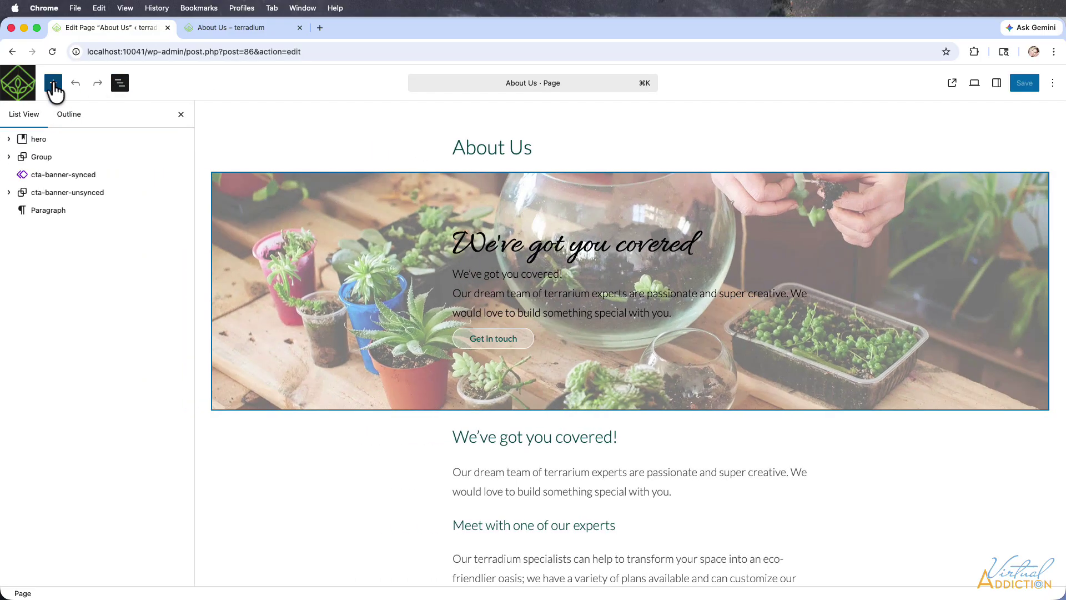
click(54, 83)
click(61, 114)
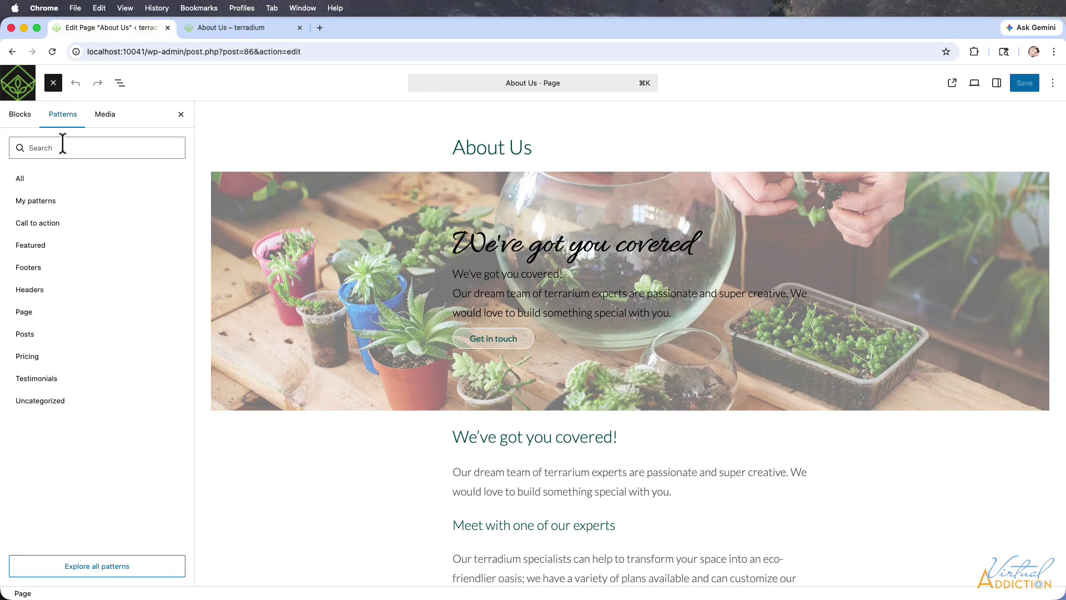
click(51, 202)
click(275, 178)
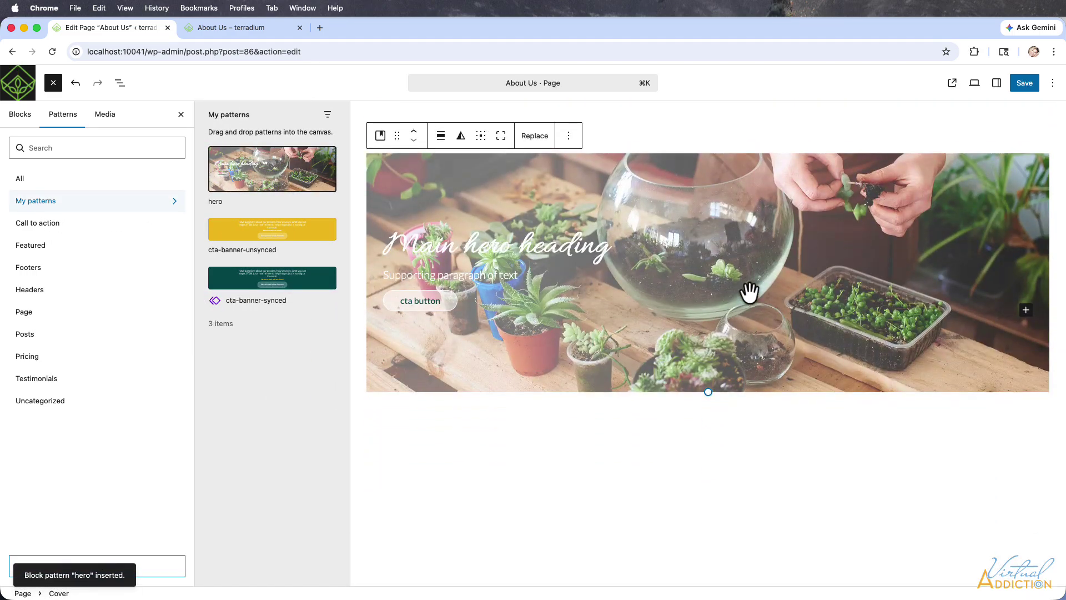
click(1022, 84)
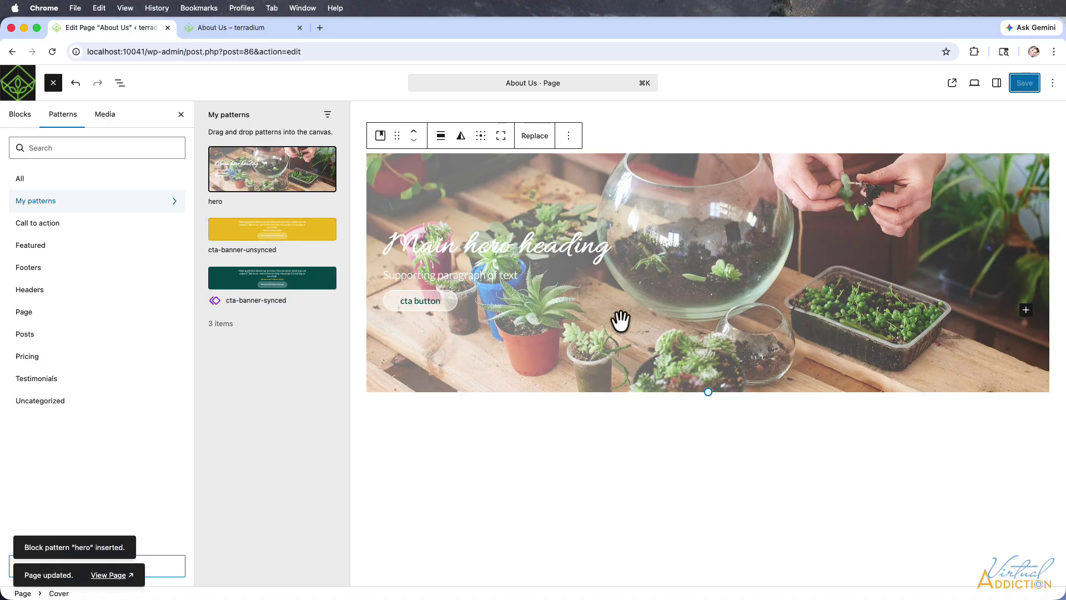
Reload the live About Us page and examine the text legibility and overlay of the hero at its end
click(247, 28)
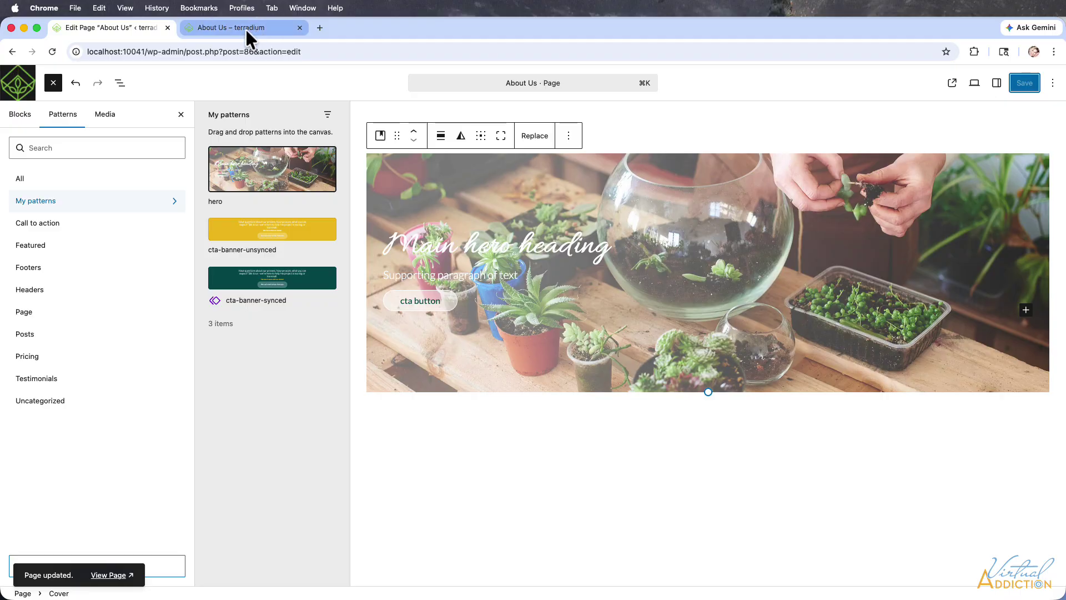
click(47, 50)
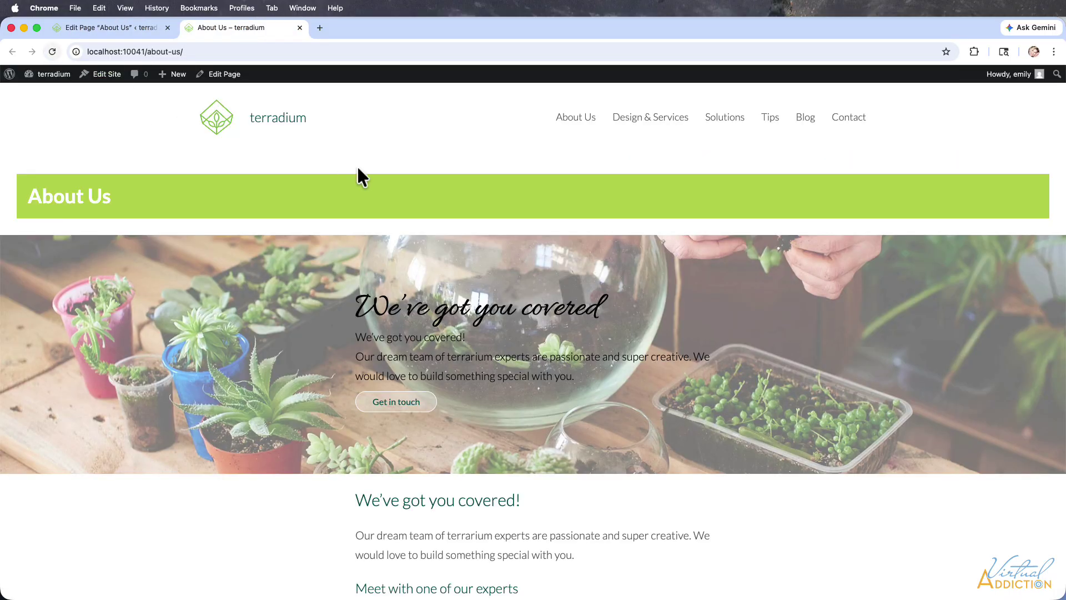
scroll(418, 283, down, 20)
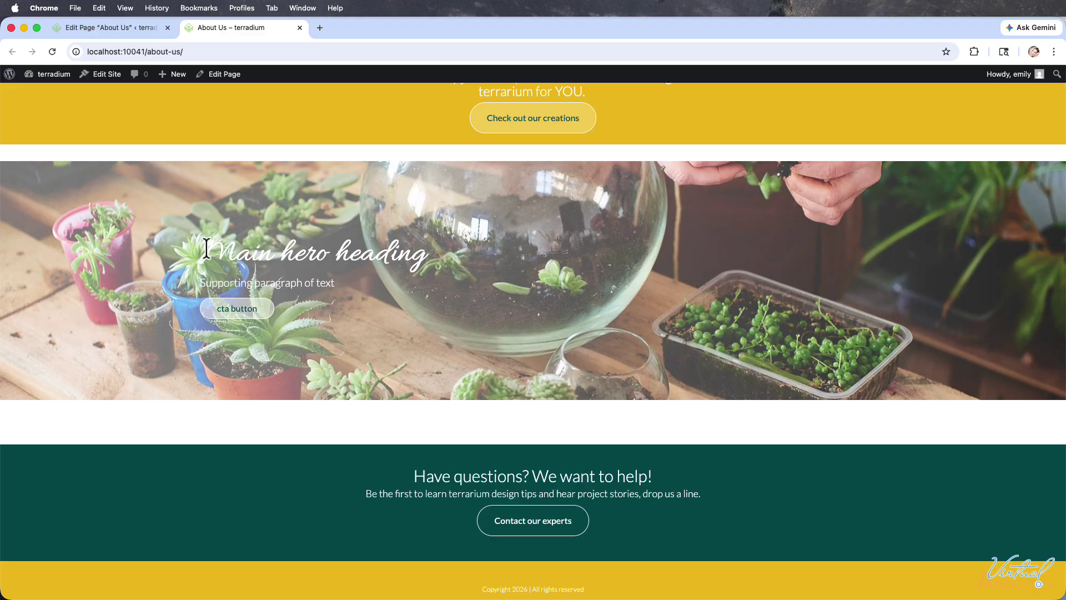
drag(206, 248, 405, 301)
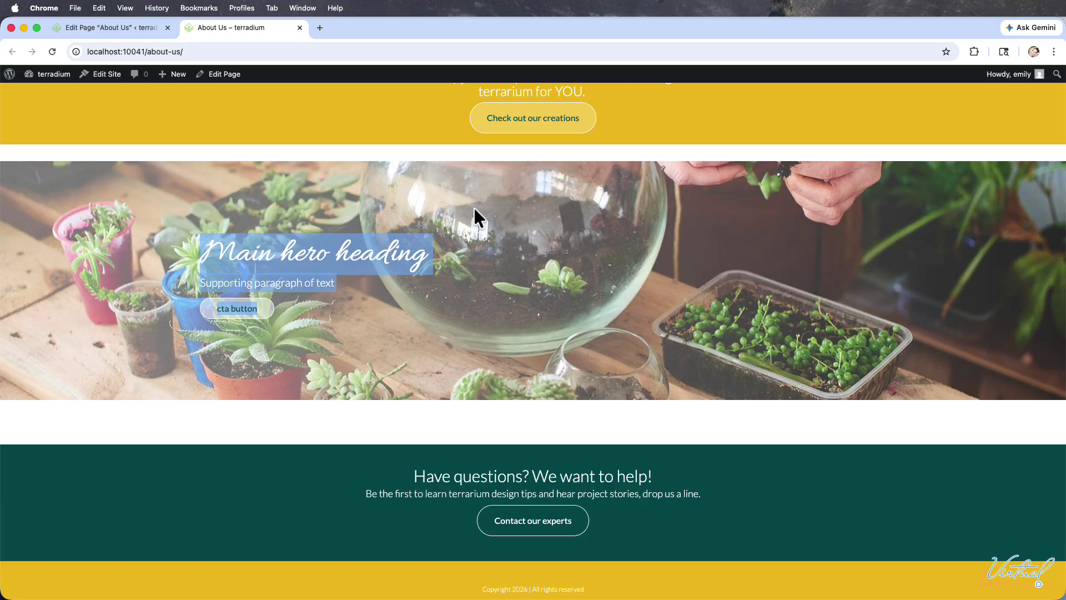
Return to the editor and open the hero pattern from My patterns in the site editor
click(104, 26)
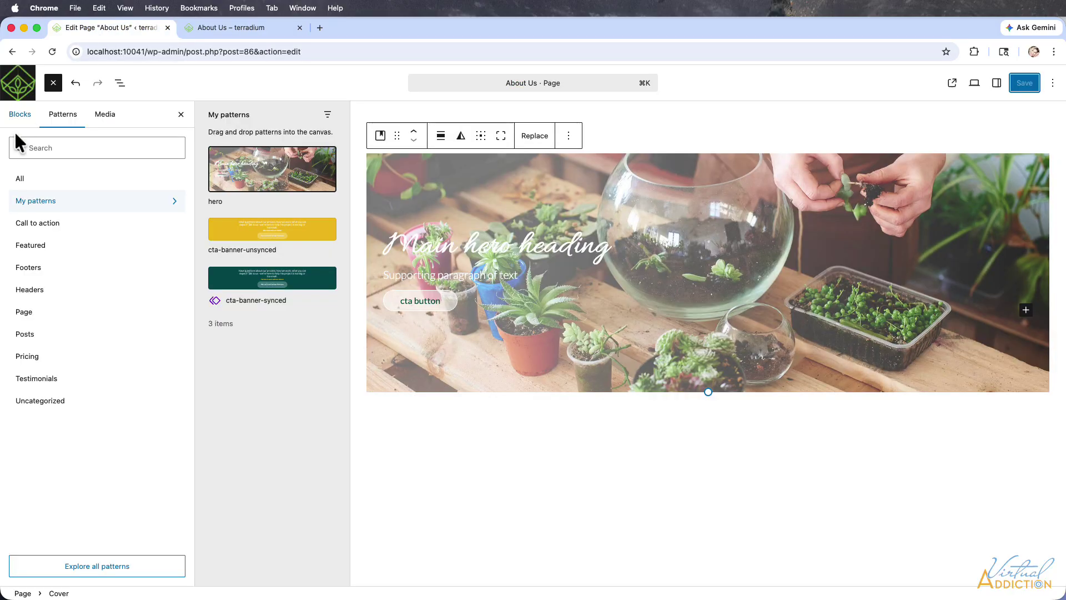
click(17, 86)
mouse_move(34, 243)
click(119, 266)
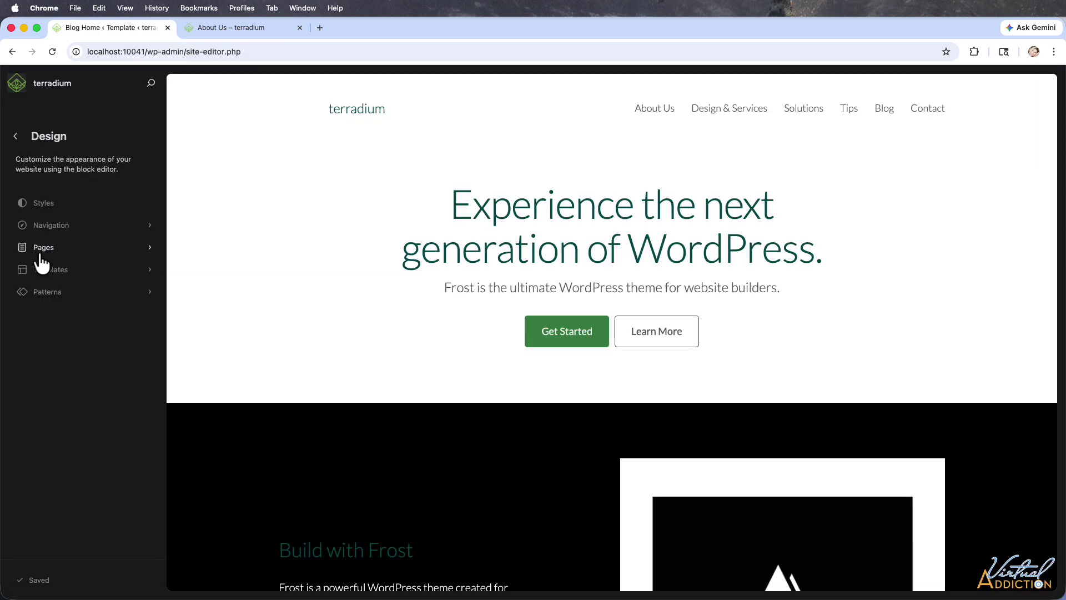
click(52, 292)
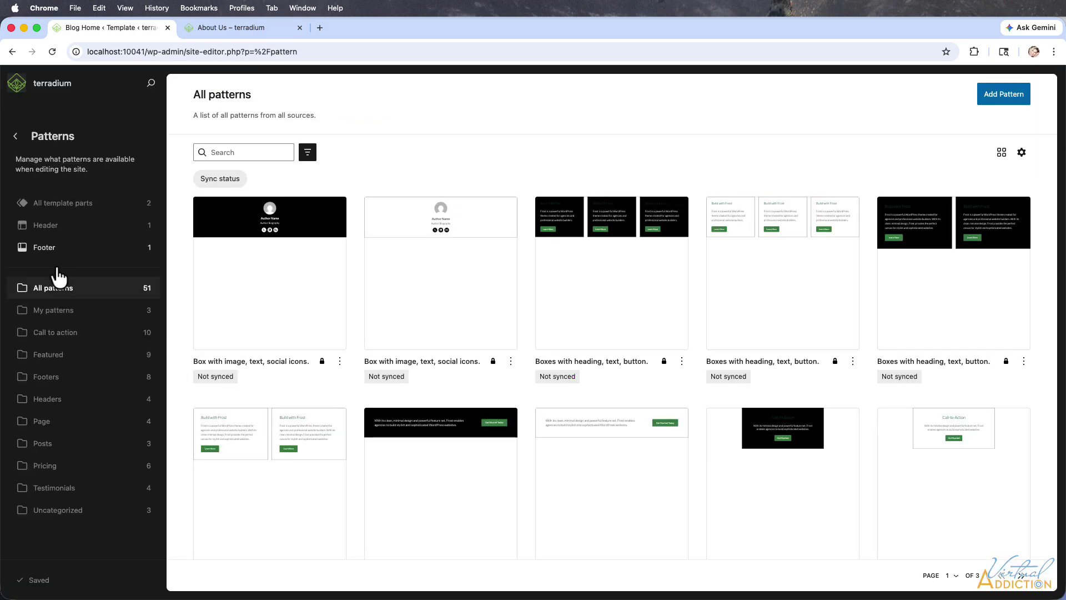
click(65, 310)
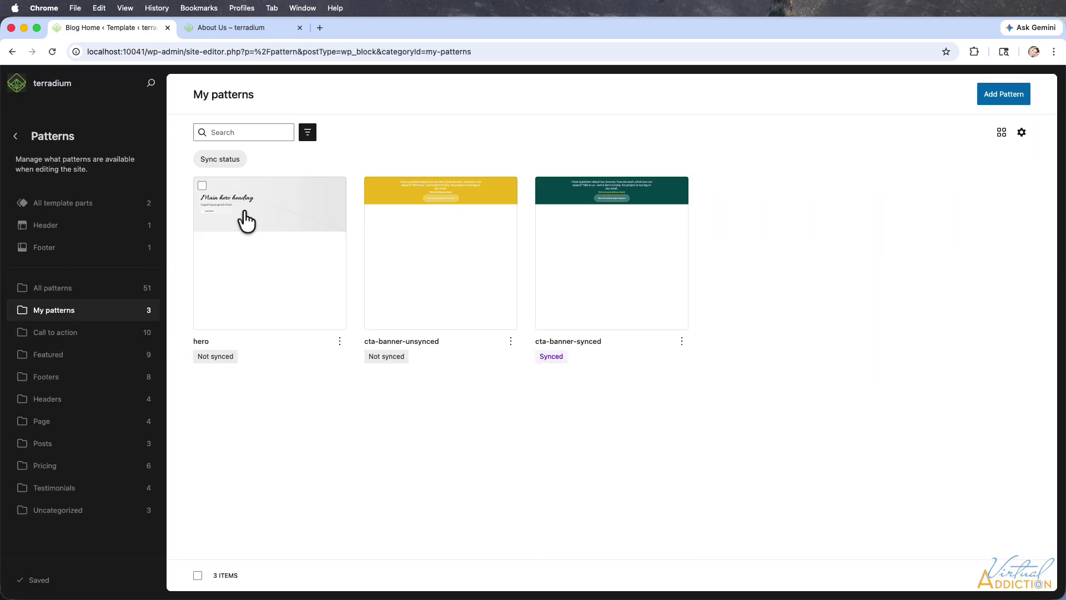
click(246, 221)
Change the starting color stop of the Cover block's overlay gradient to near-black #0B0B0B
click(120, 85)
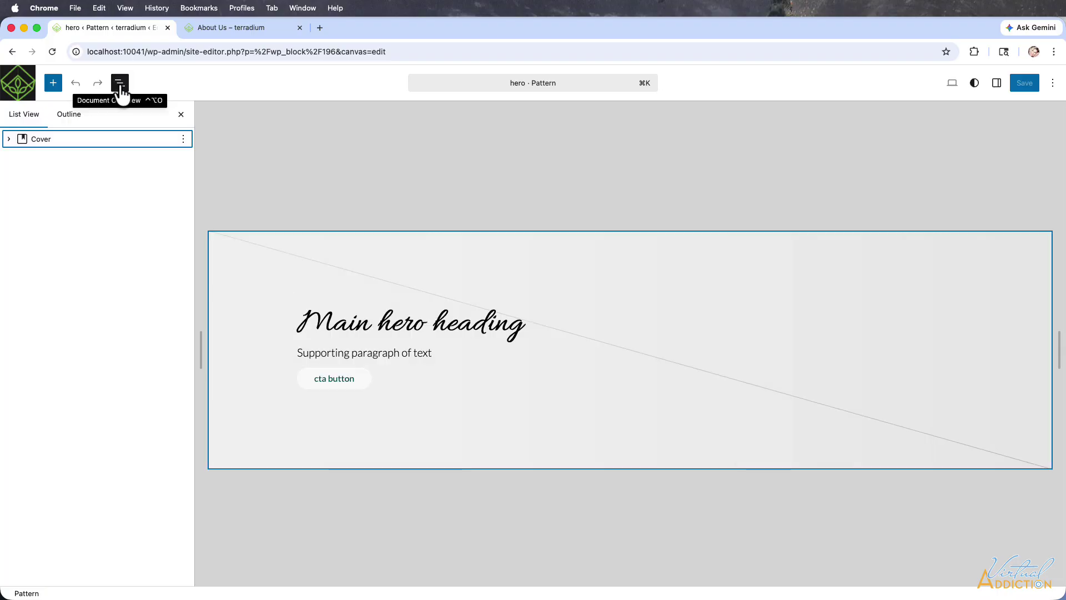
click(9, 139)
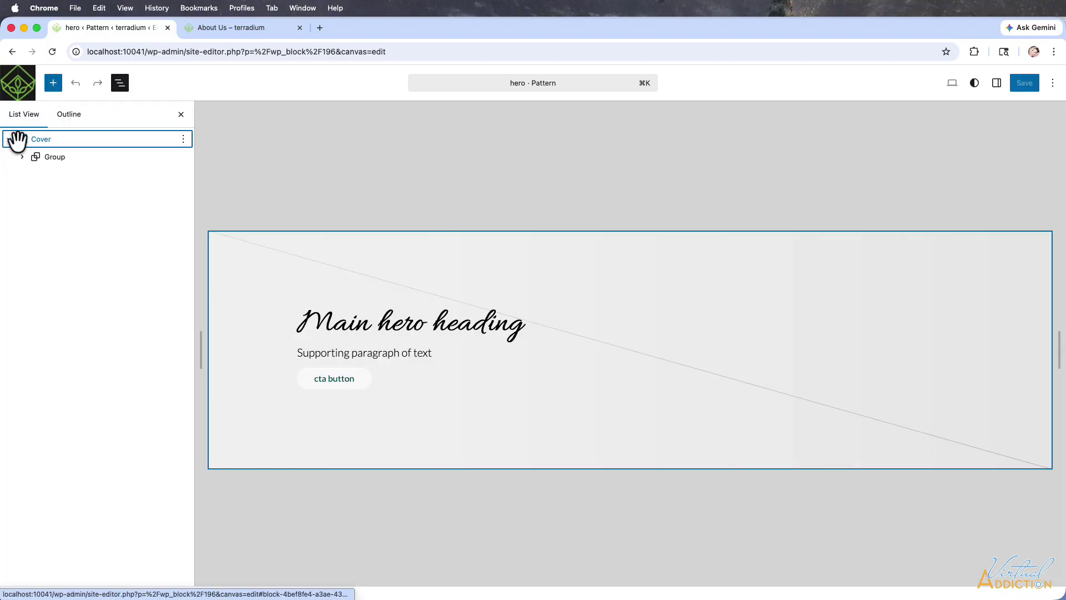
click(35, 139)
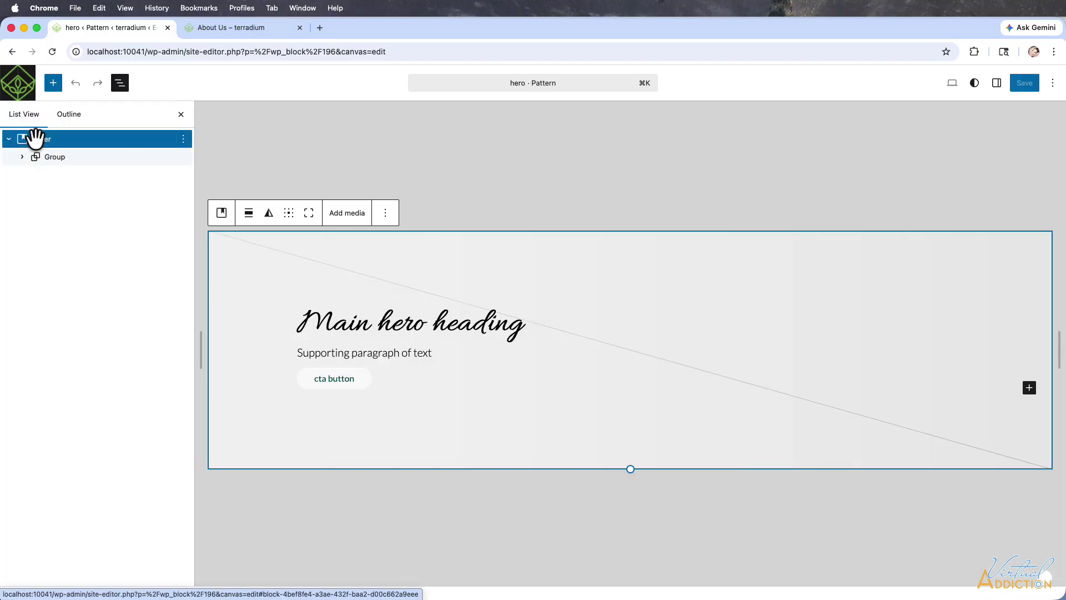
click(996, 83)
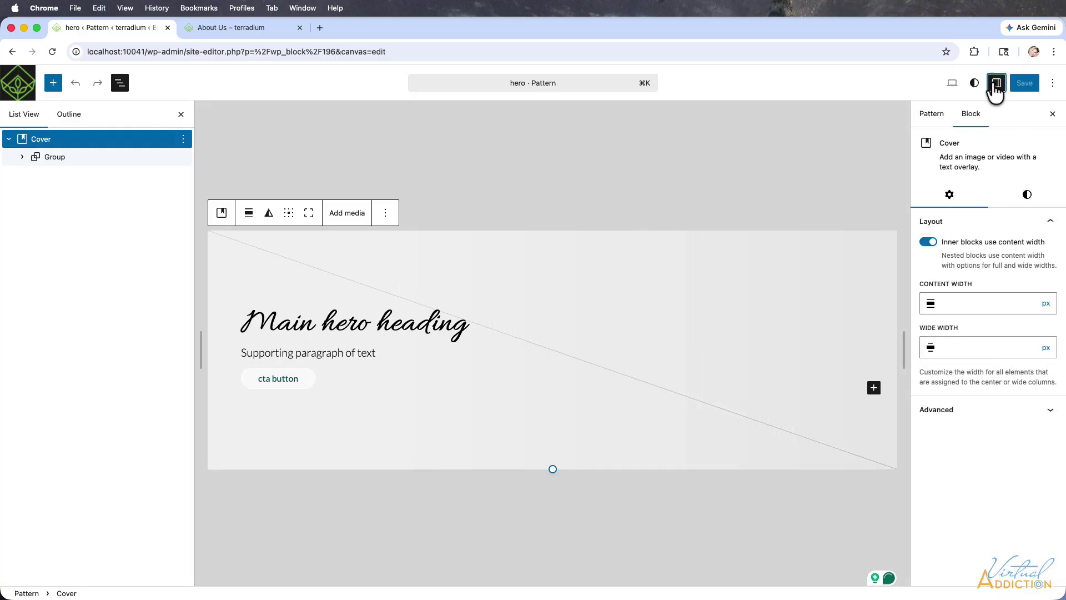
click(1027, 195)
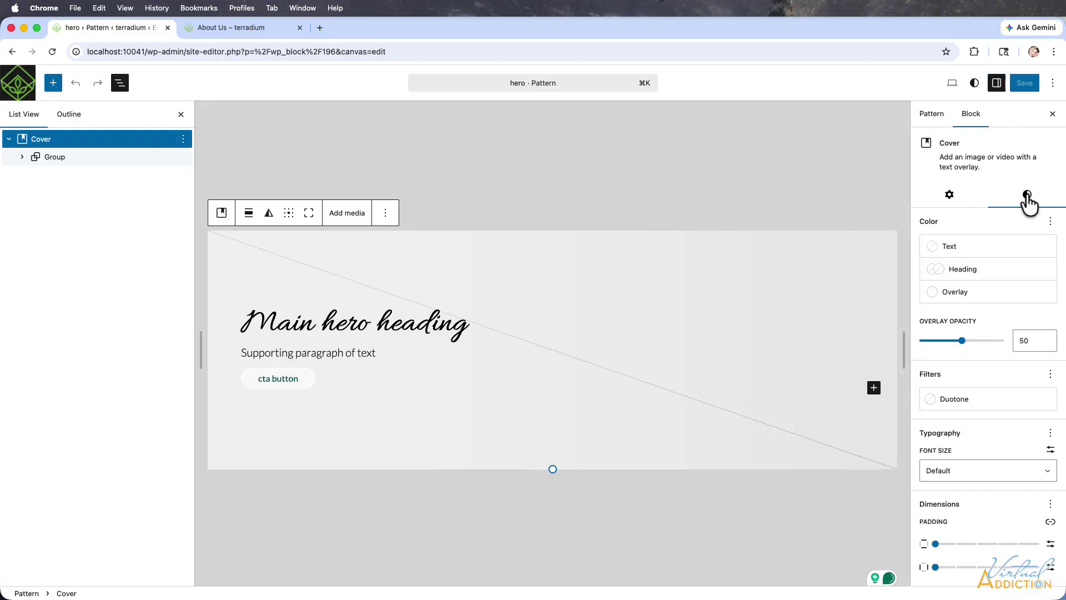
click(1001, 296)
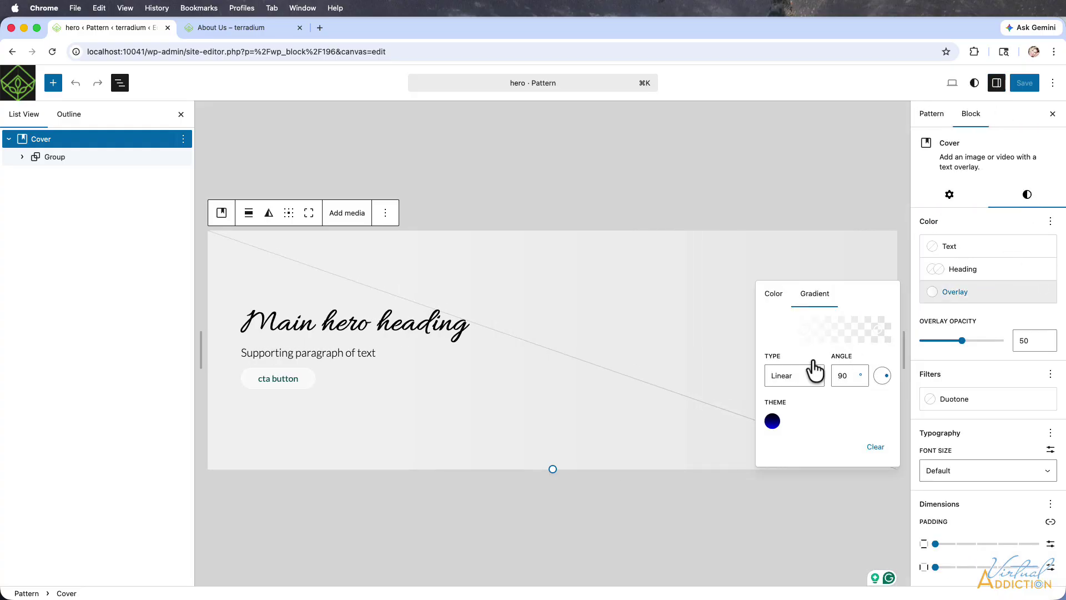
click(801, 334)
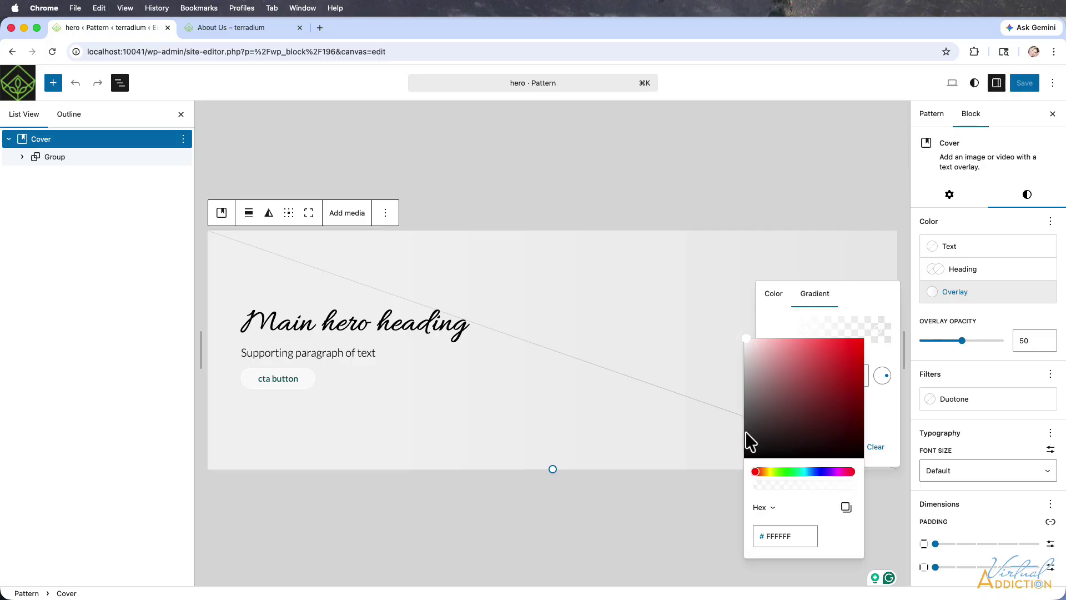
click(746, 453)
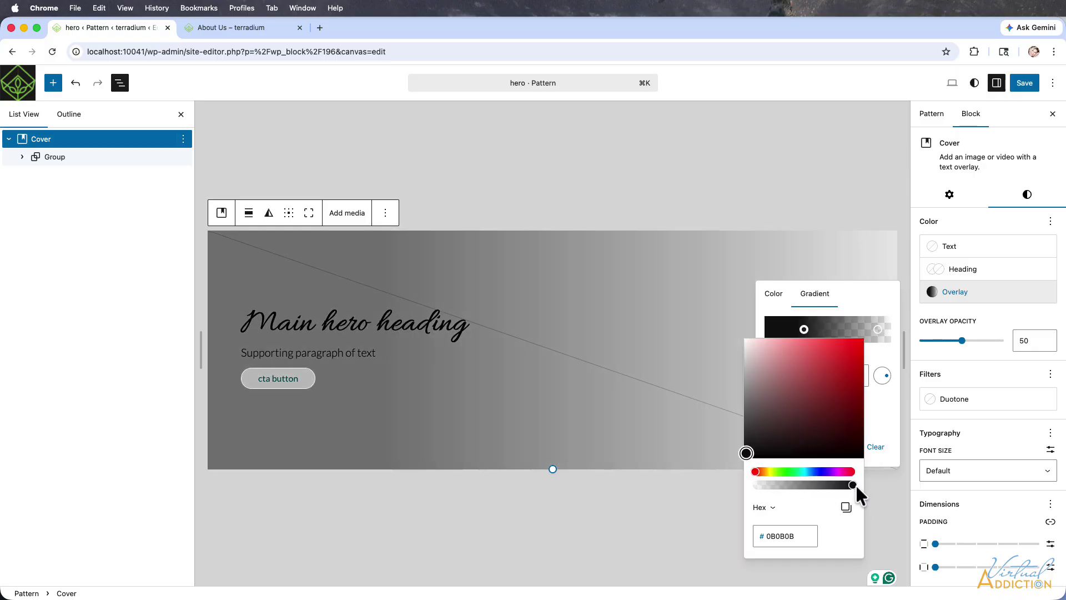
Set the overlay gradient's end stop to translucent near-black #1111113D and shift the starting stop toward the gradient's middle
click(878, 330)
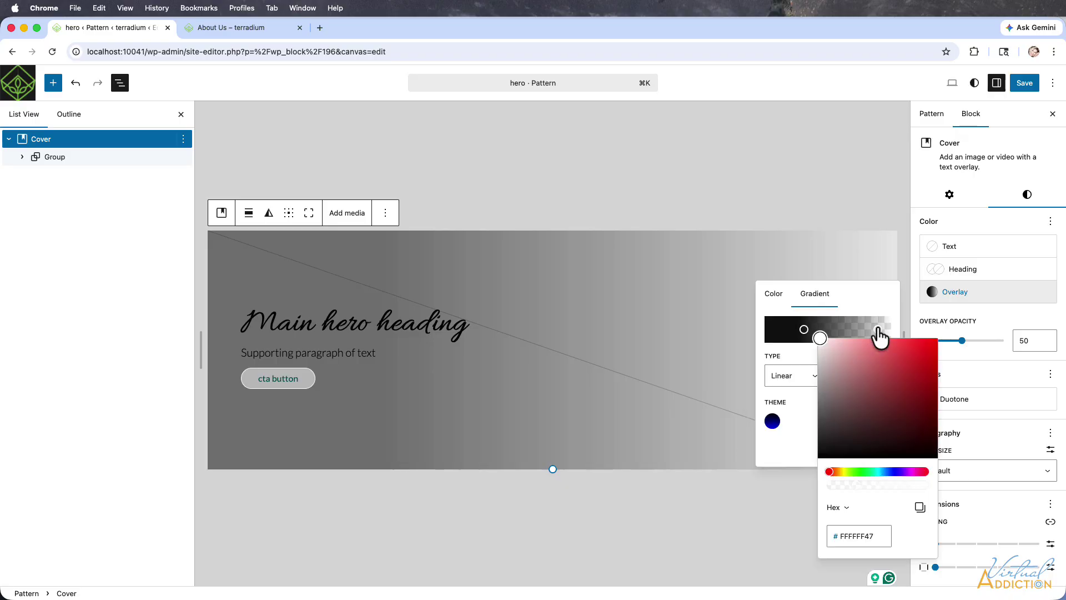
click(820, 450)
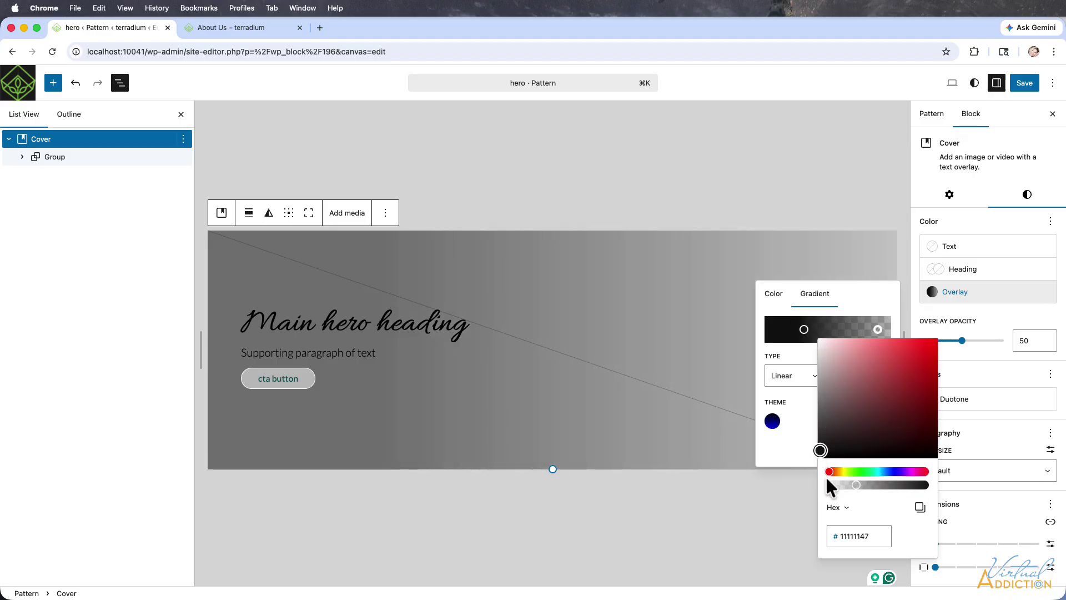
click(854, 483)
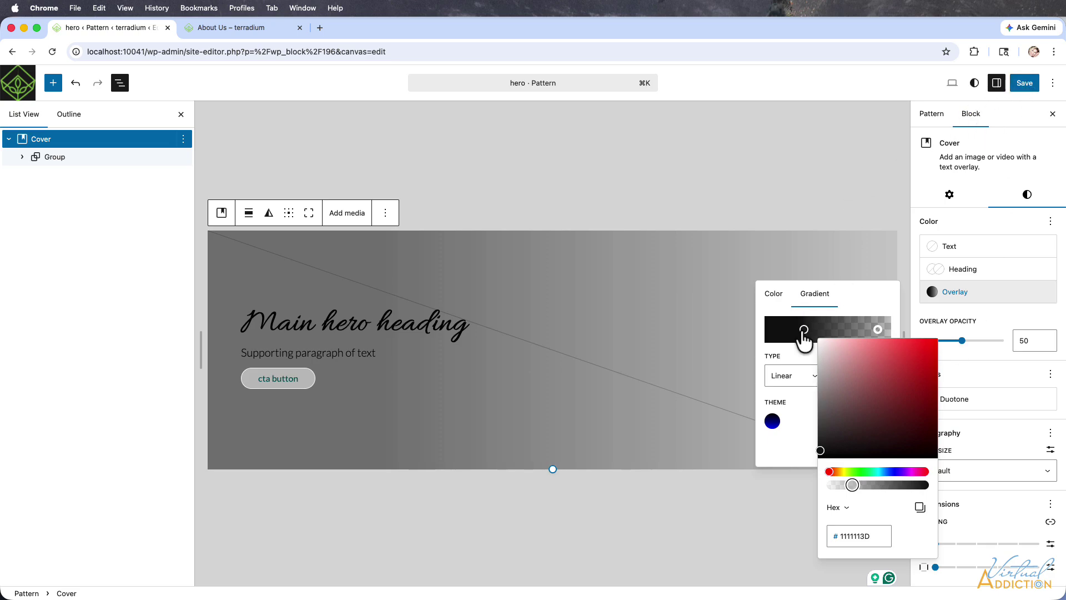
drag(803, 332, 822, 334)
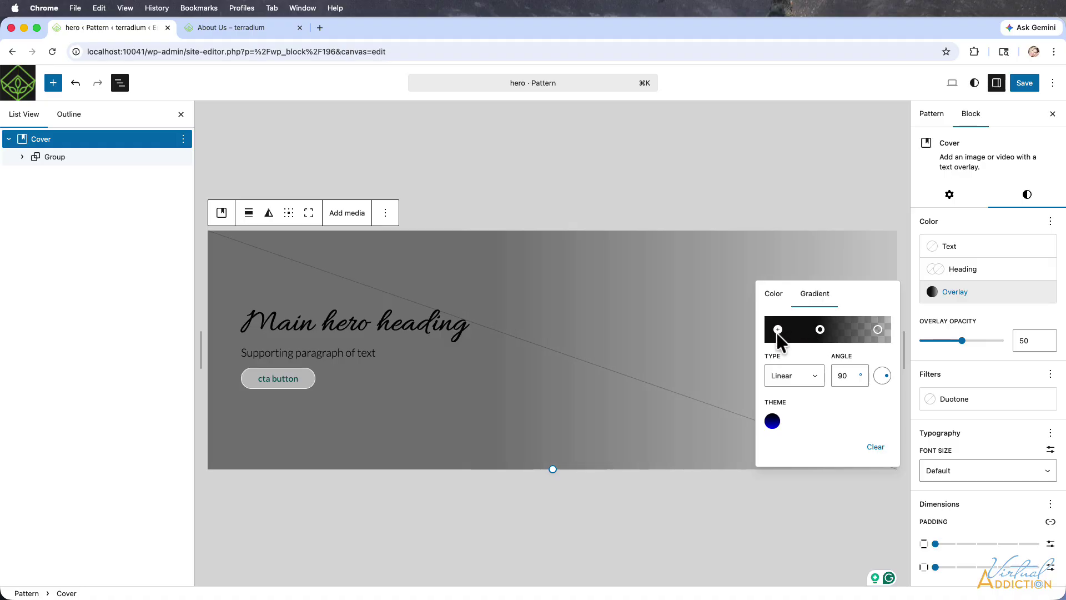
Save the darkened hero pattern and go back to editing the About Us page
click(1025, 85)
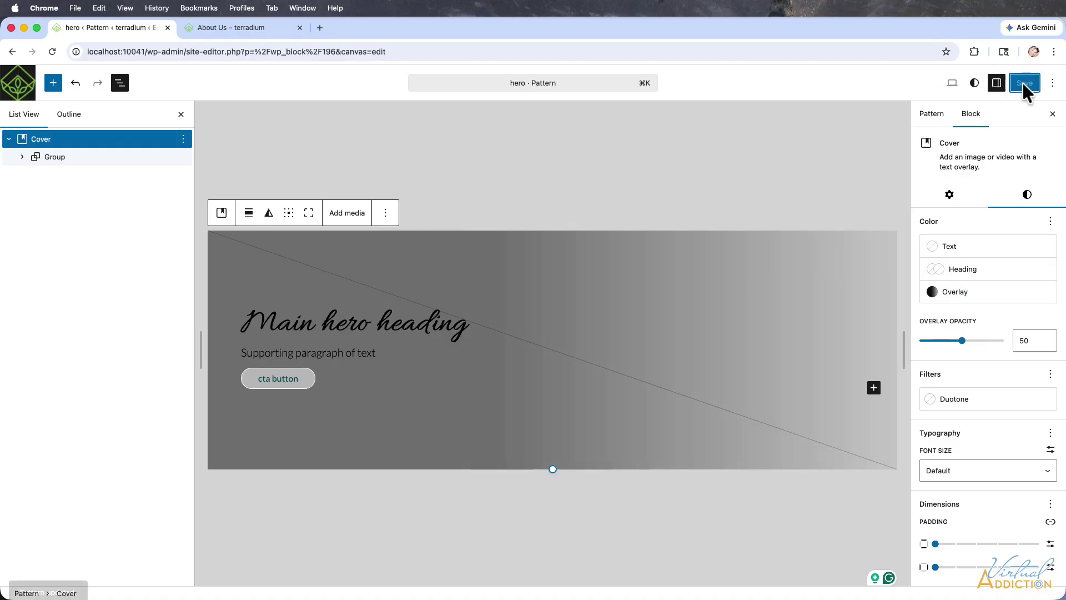
click(17, 86)
click(18, 87)
click(32, 201)
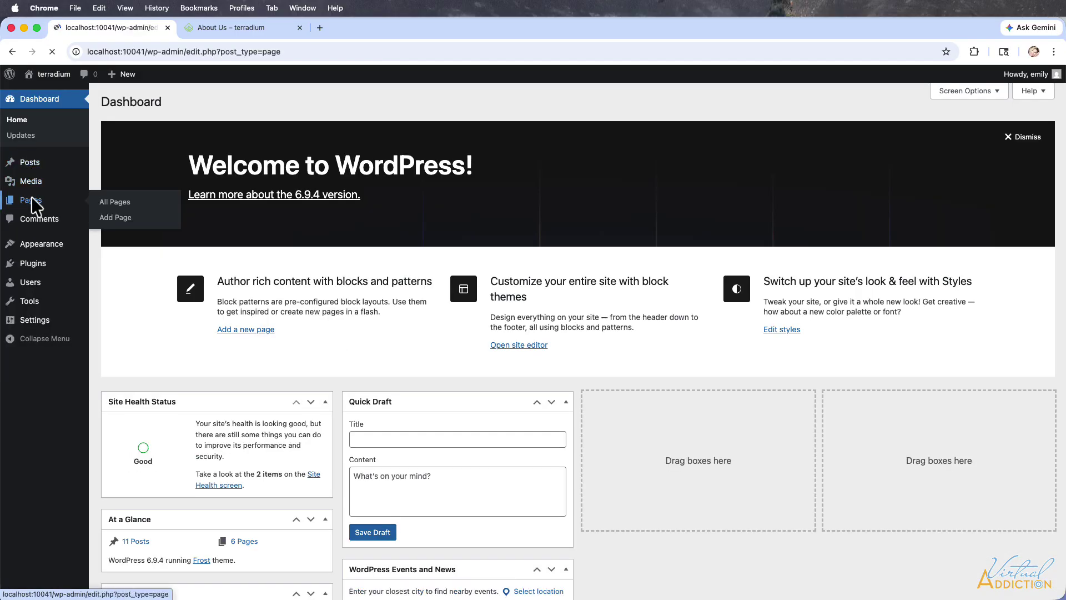
click(133, 209)
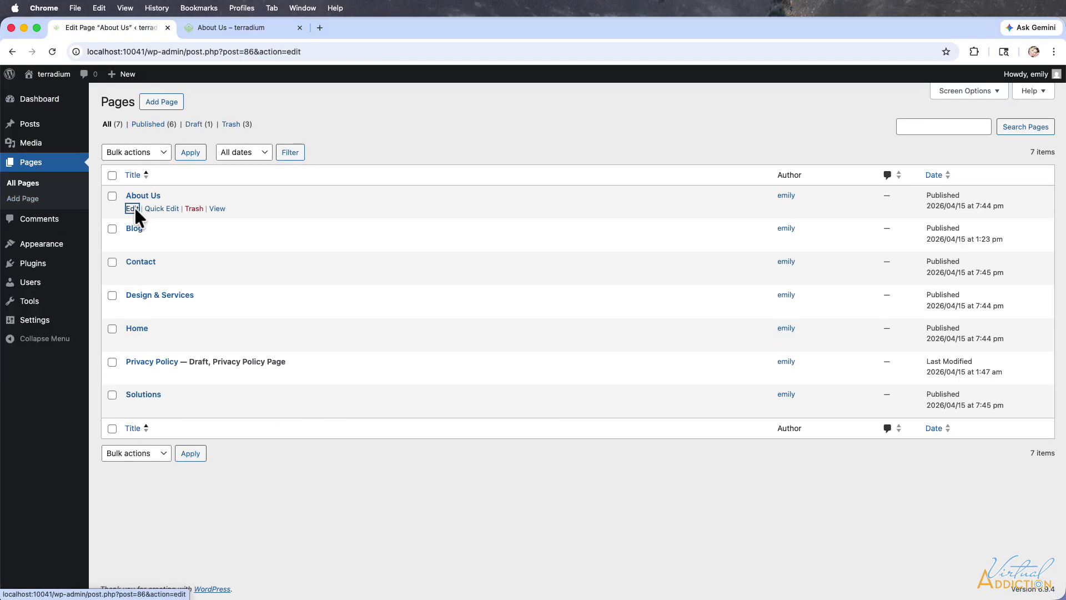
Insert the updated hero pattern from My patterns below the existing content of the About Us page
click(54, 83)
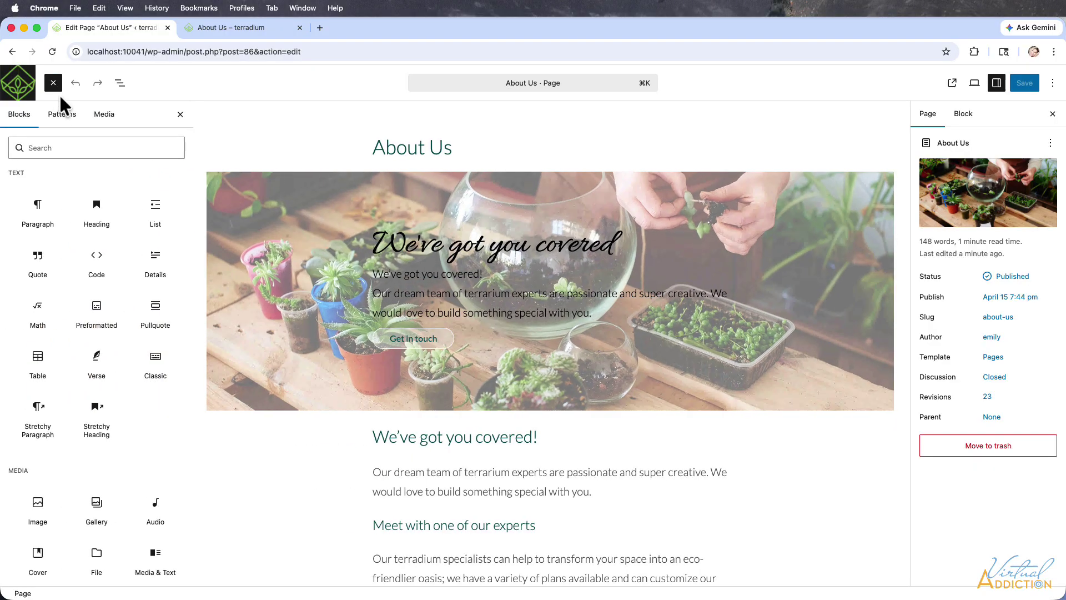
click(62, 114)
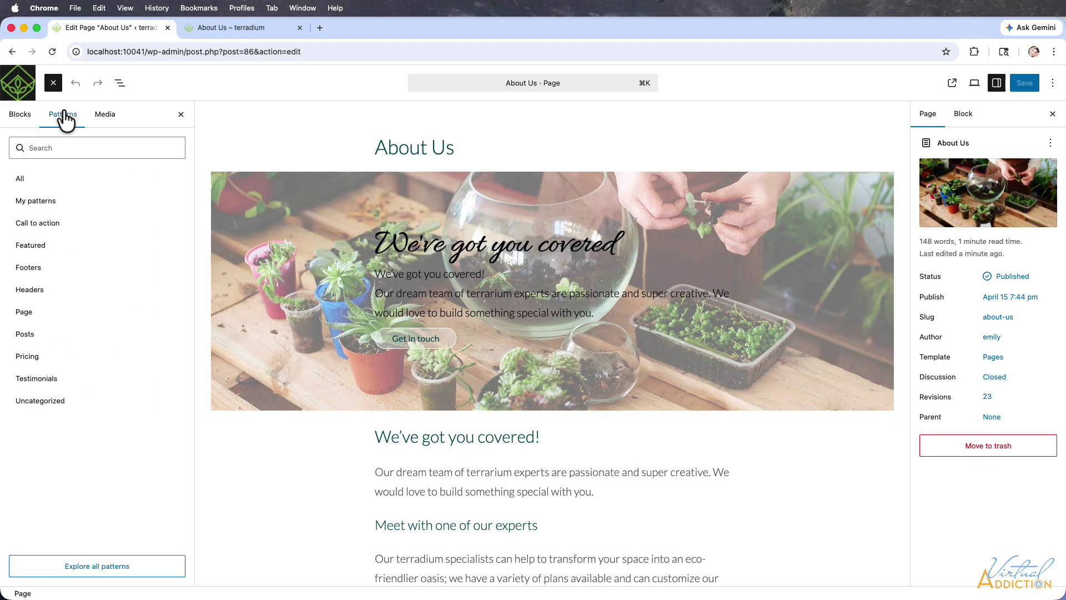
click(45, 206)
click(248, 169)
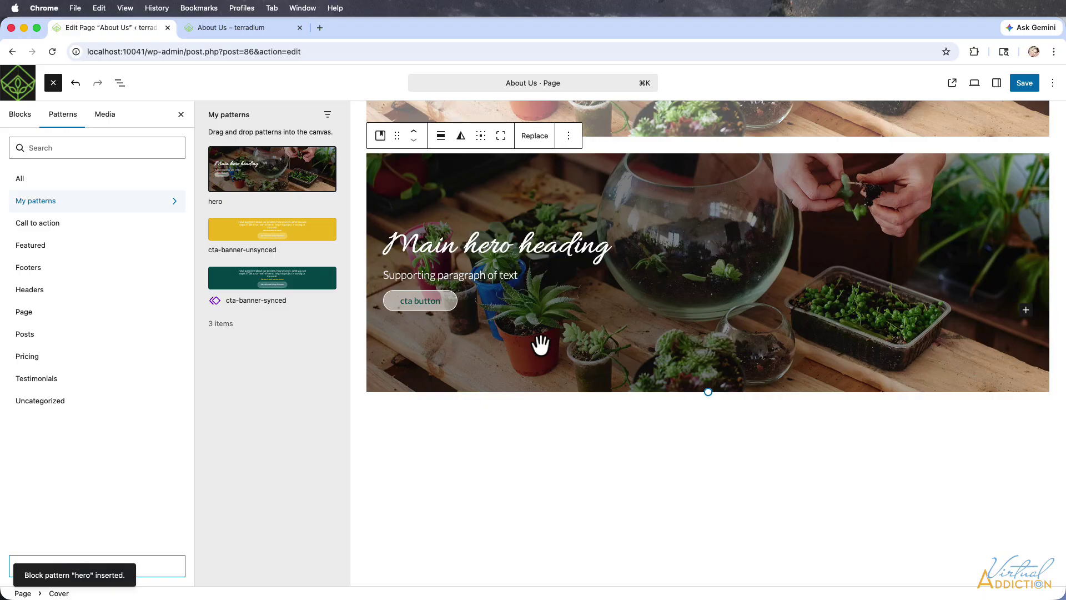
Save the About Us page with both hero versions and compare them on the reloaded live page
scroll(541, 341, up, 3)
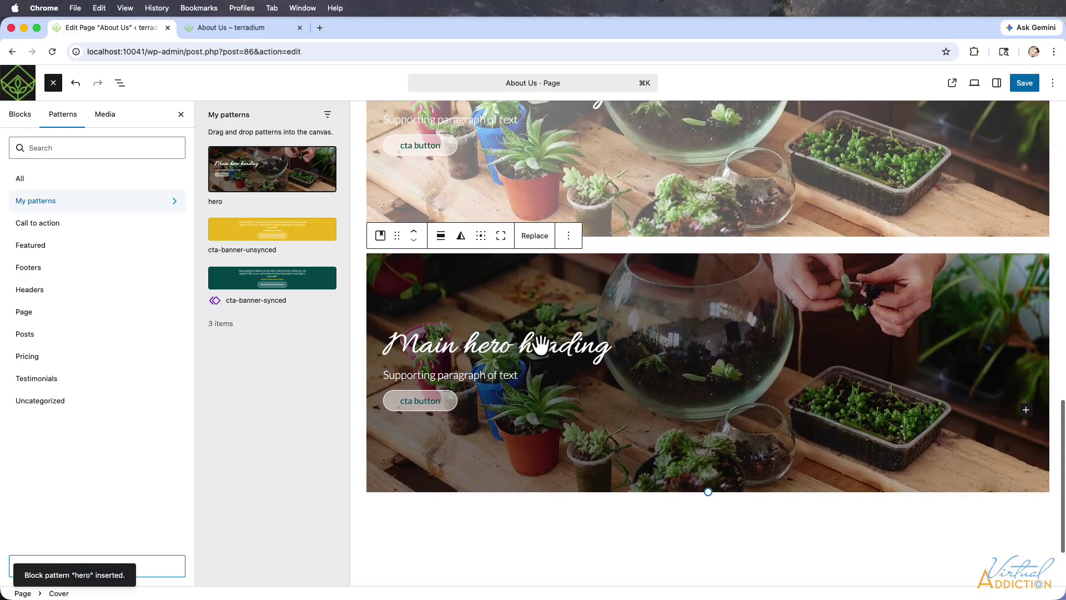
click(1024, 83)
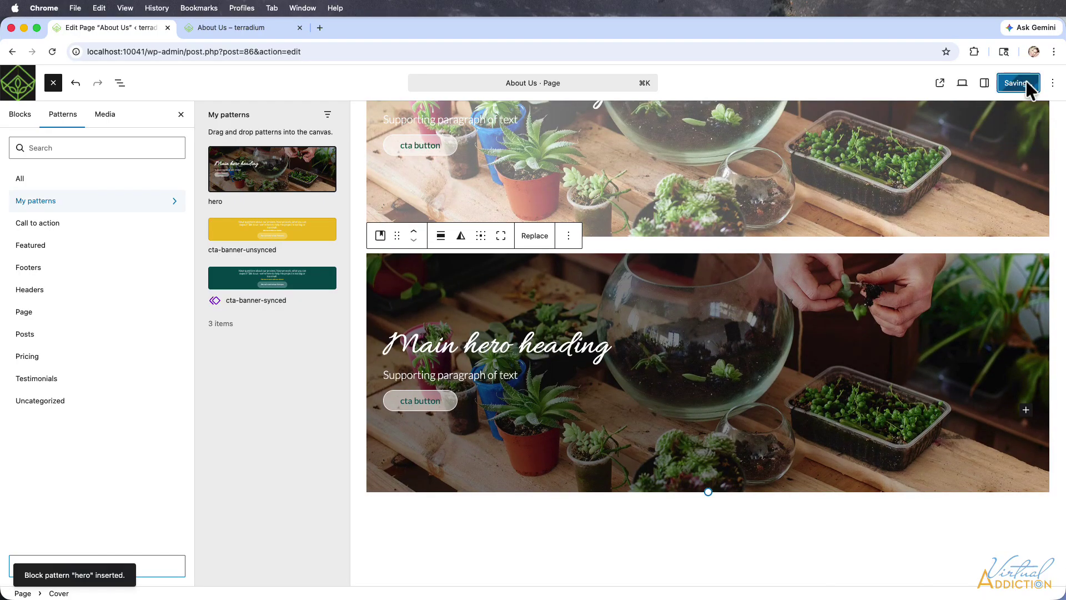
click(223, 27)
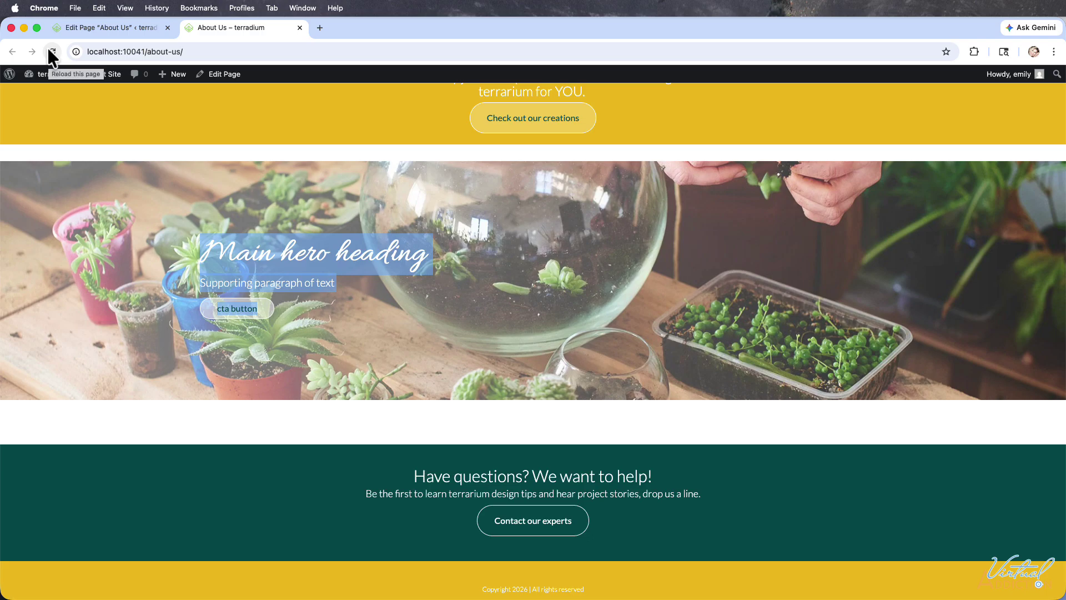
click(49, 50)
scroll(262, 258, down, 3)
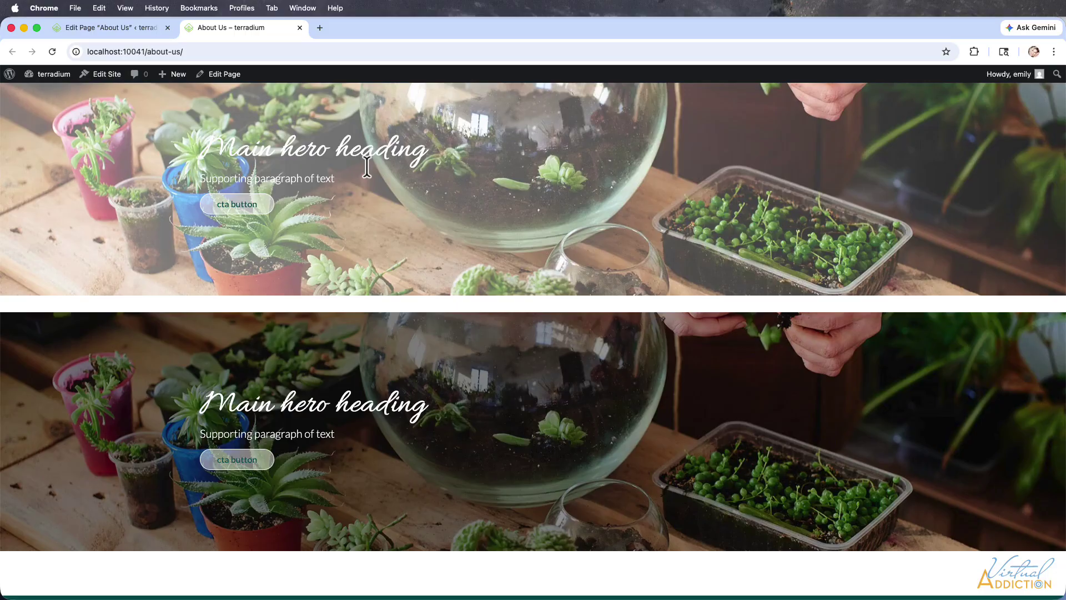
Move the newly inserted dark hero block to the very start of the About Us page's block structure
click(122, 28)
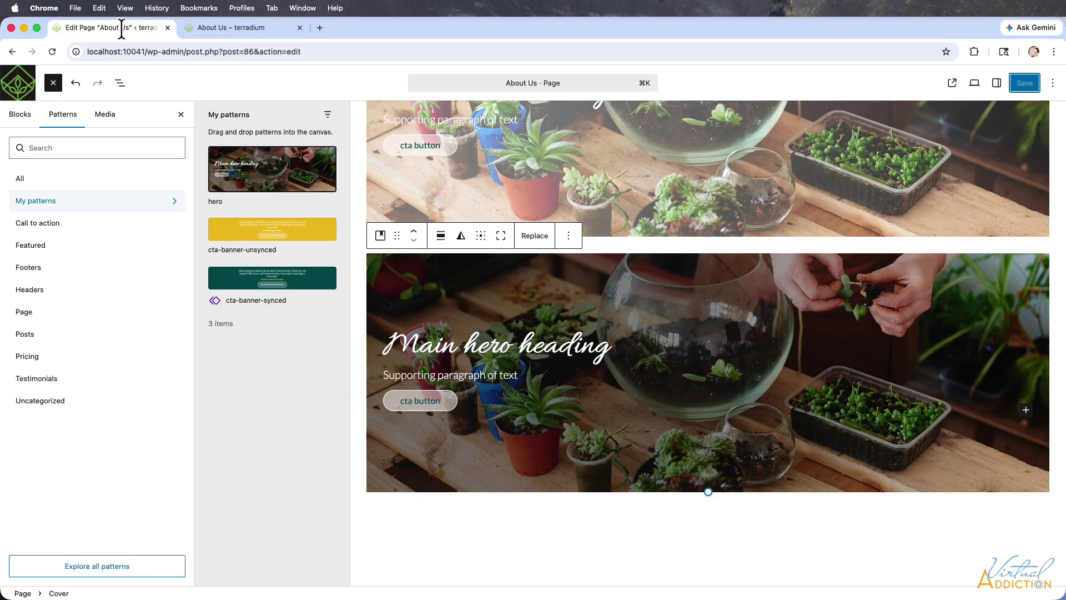
click(119, 82)
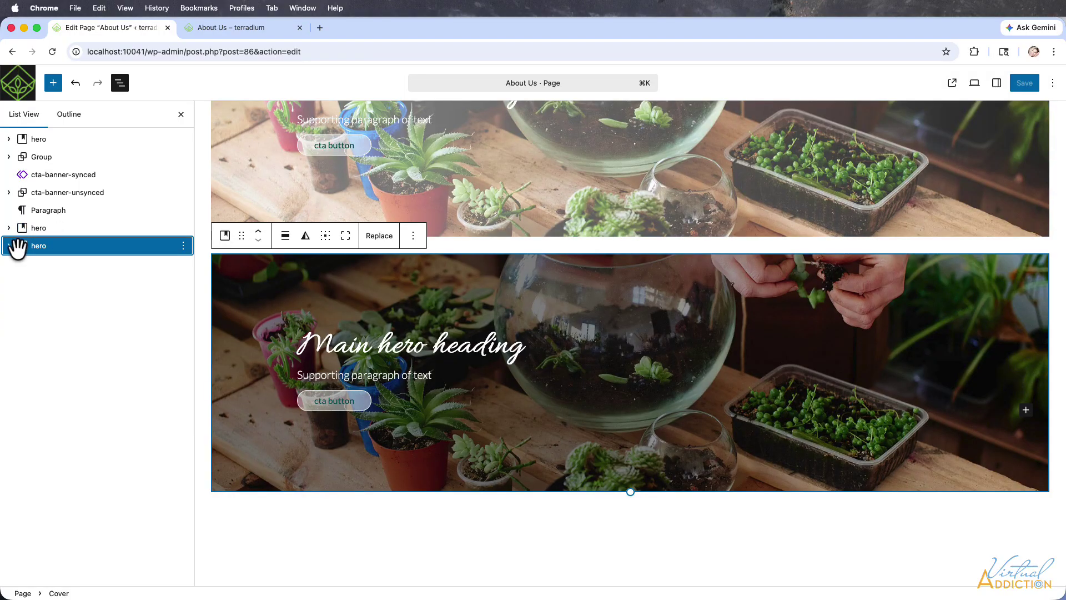
drag(19, 246, 31, 141)
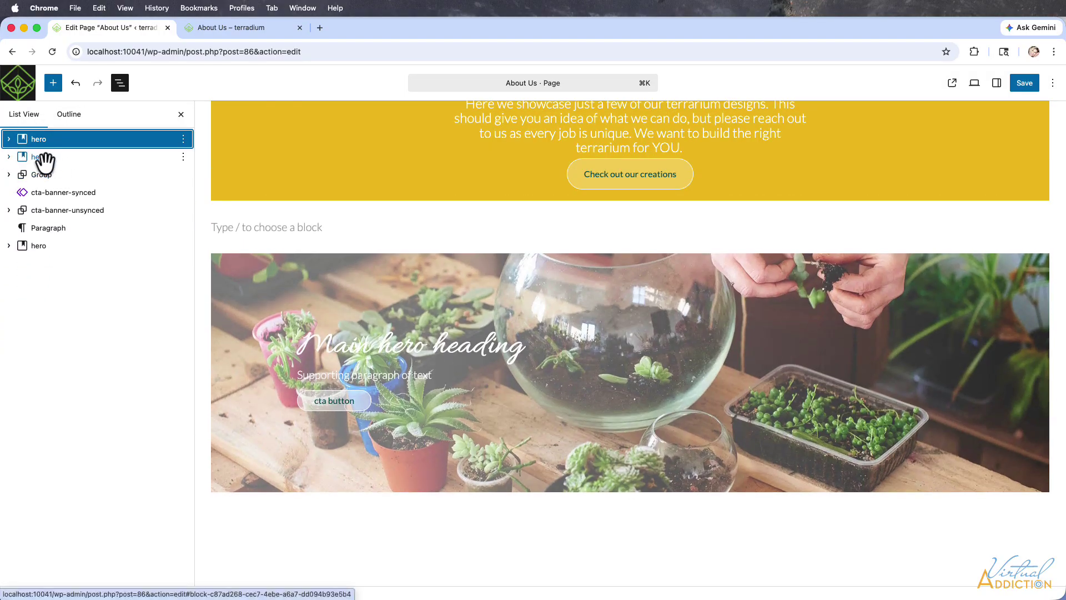
Delete the two older hero blocks from the About Us page, keeping the dark one, and save the page
click(184, 158)
click(200, 503)
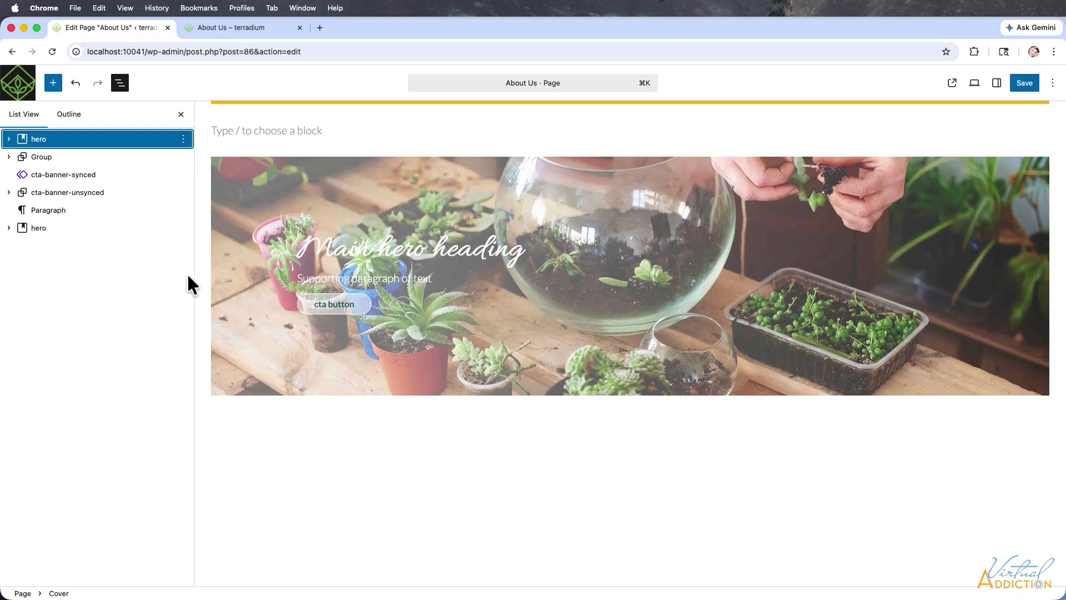
click(184, 229)
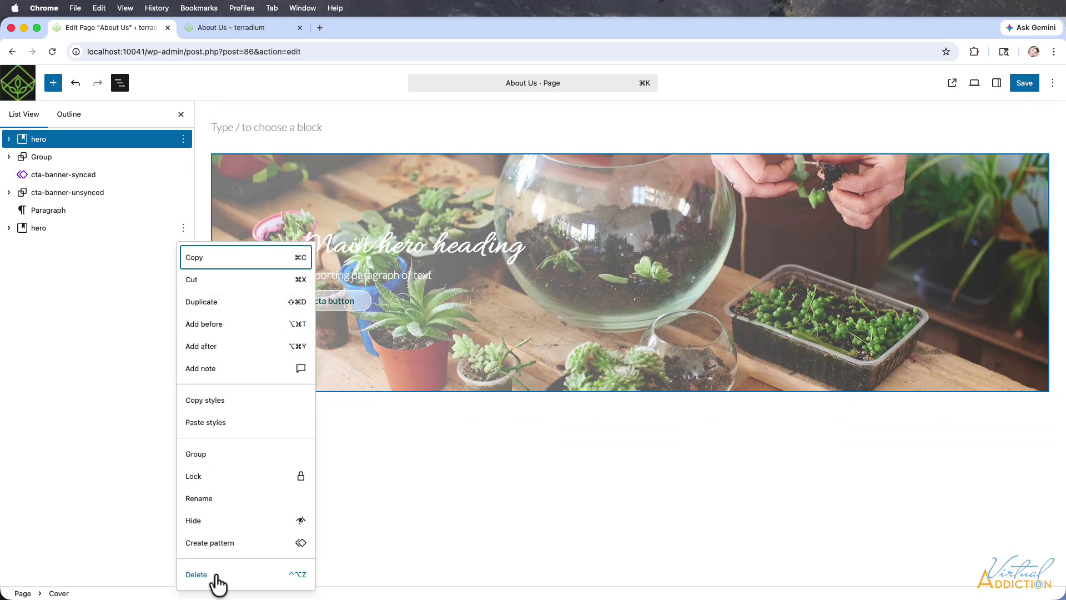
click(213, 575)
click(1024, 83)
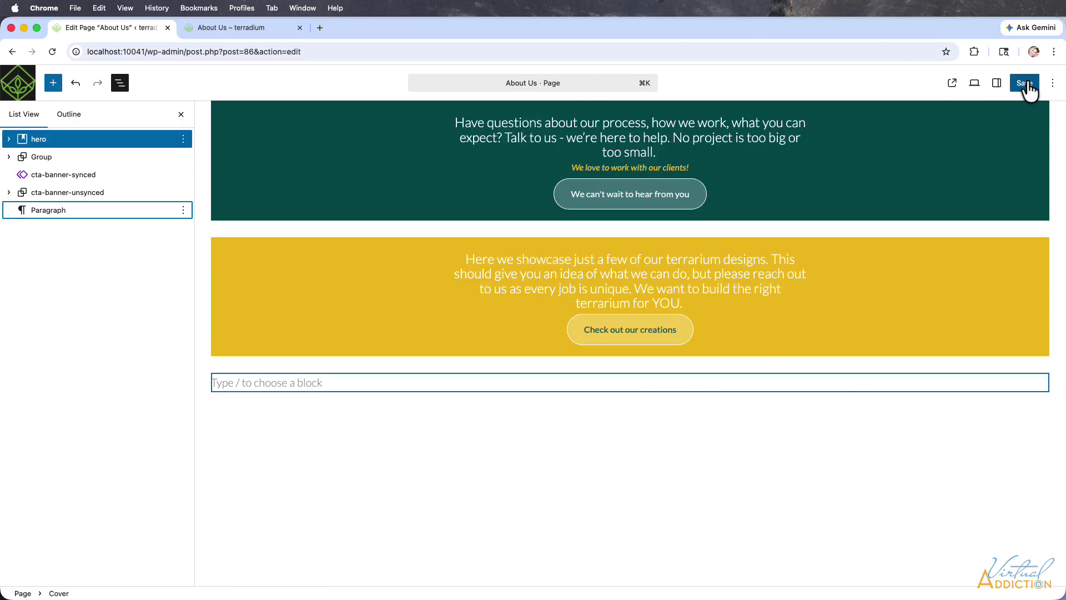
Reload the live About Us page and examine how the dark hero sits beneath the green page title banner
click(219, 29)
click(50, 51)
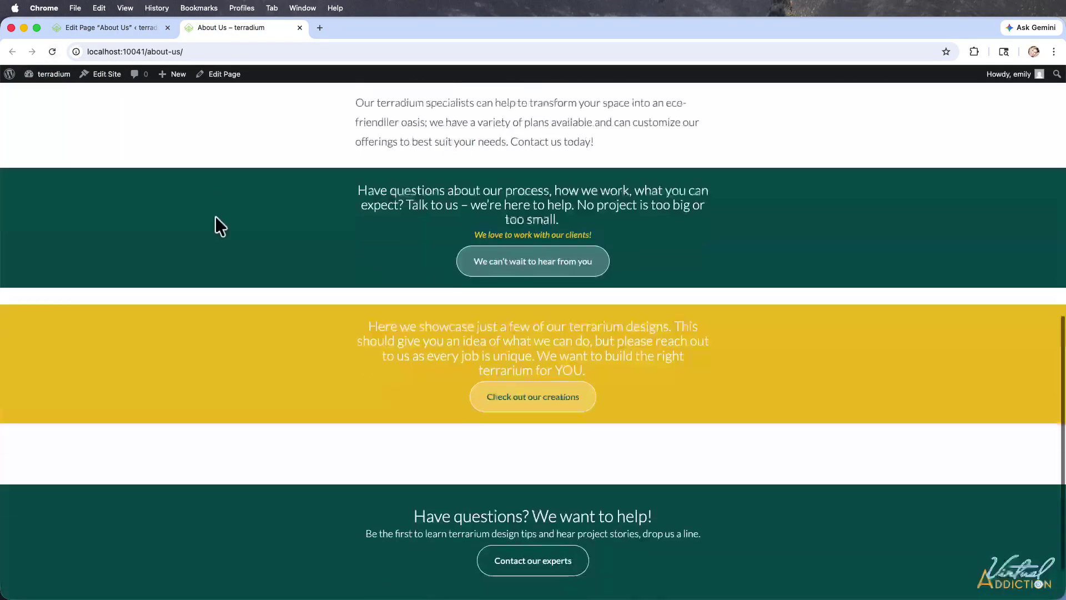
scroll(216, 222, up, 10)
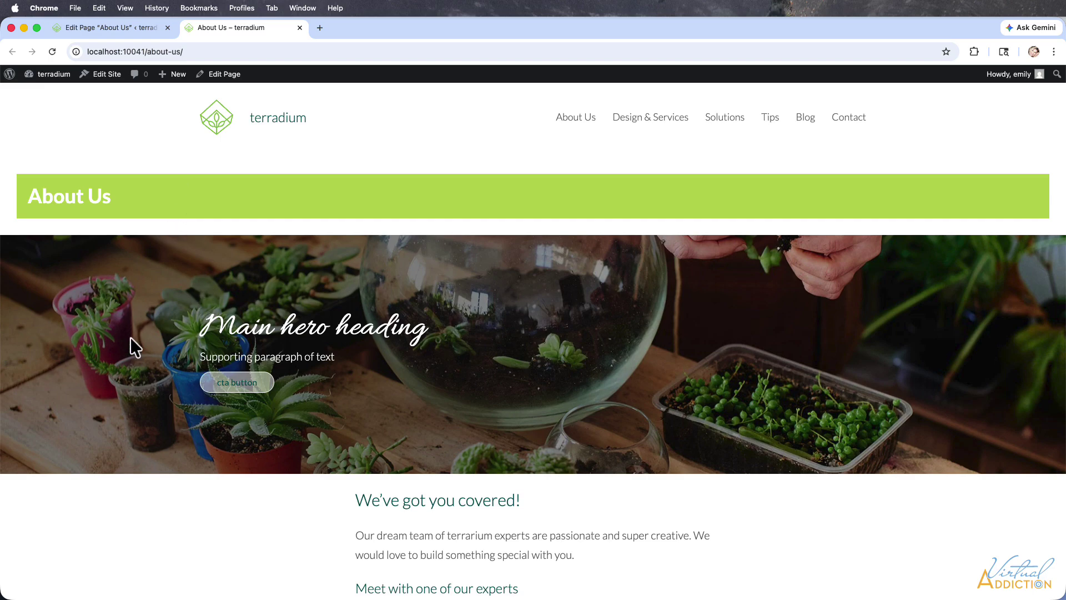
scroll(282, 223, down, 2)
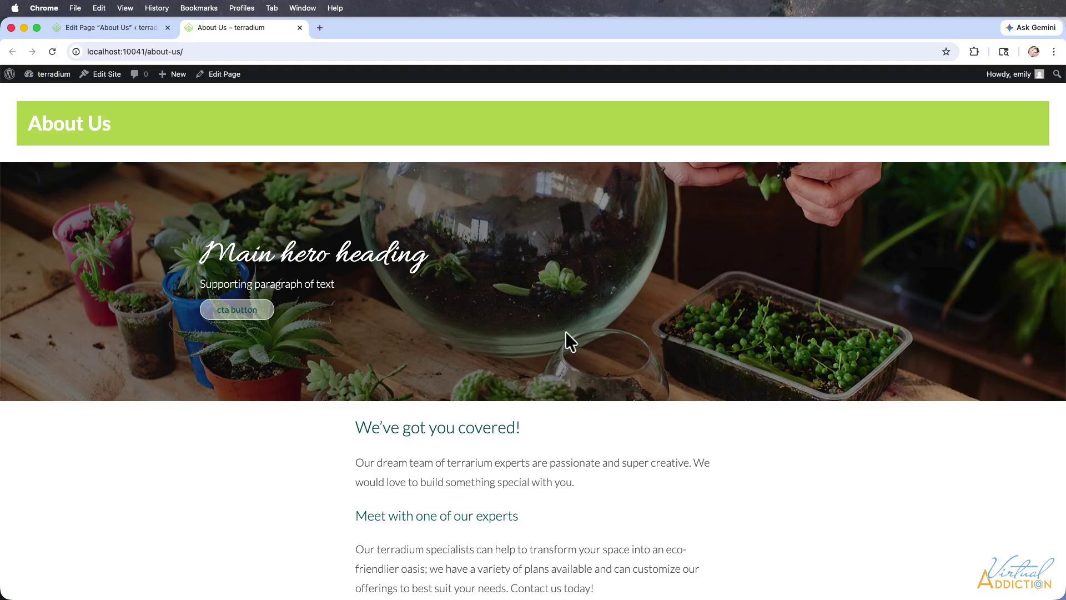
scroll(565, 332, up, 2)
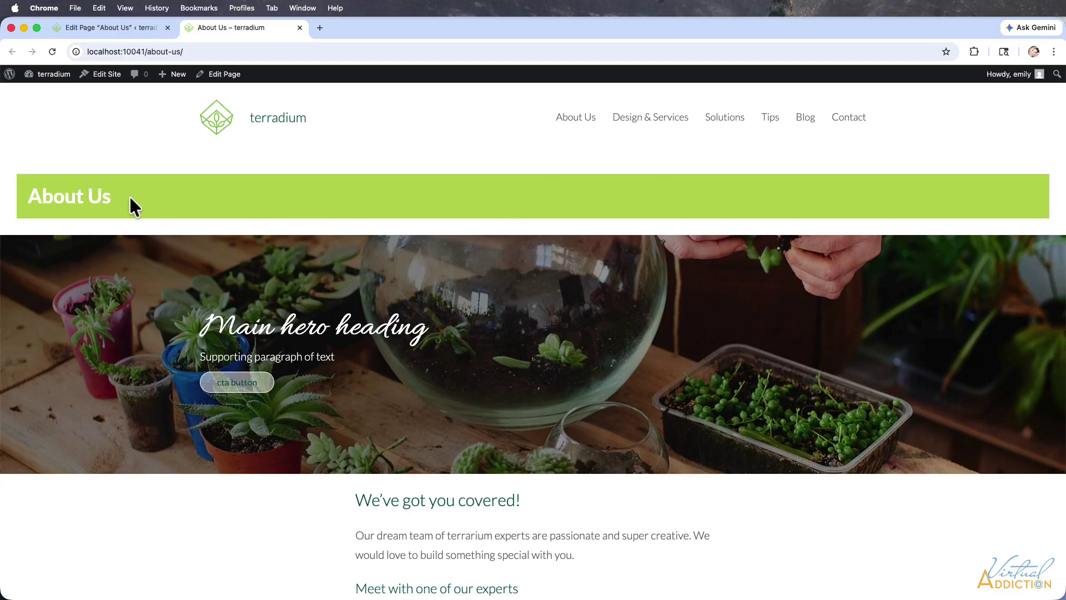
drag(24, 194, 251, 190)
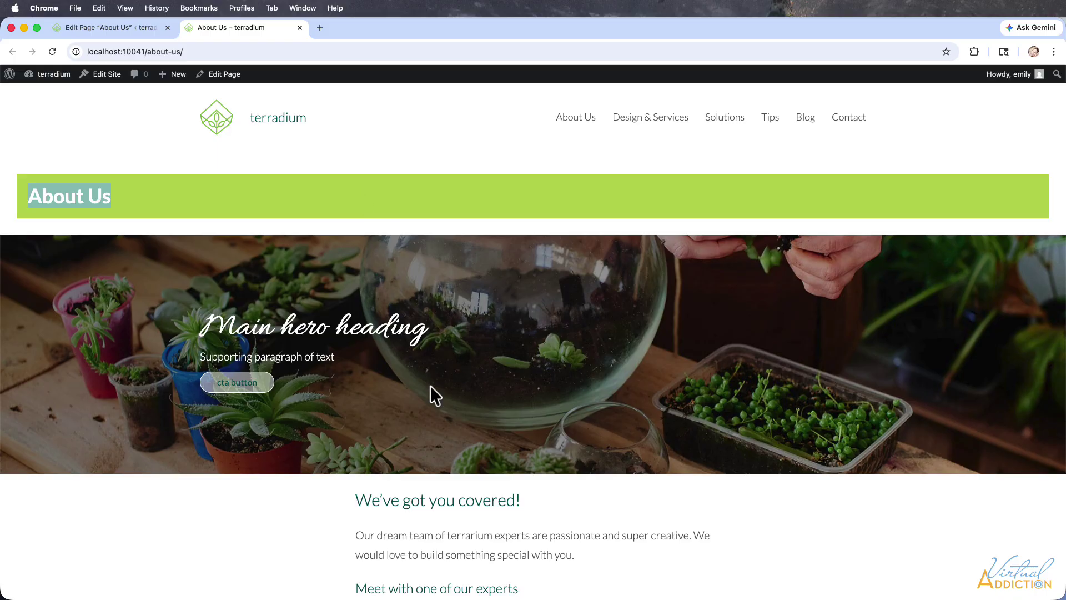
scroll(430, 386, down, 1)
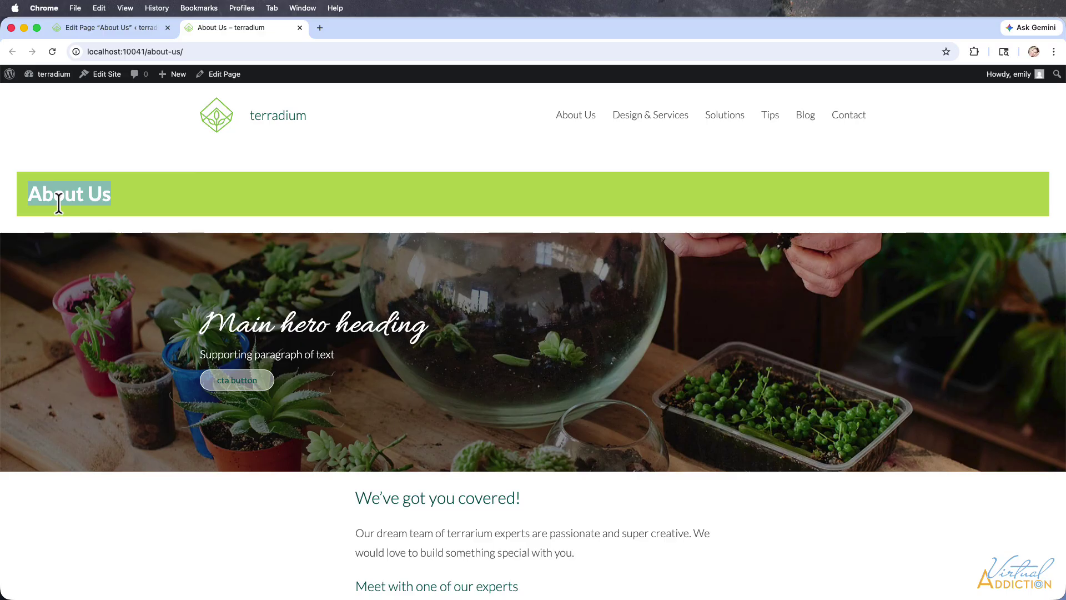
Leave the page editor and open the theme's Pages template for editing in the Site Editor
click(89, 24)
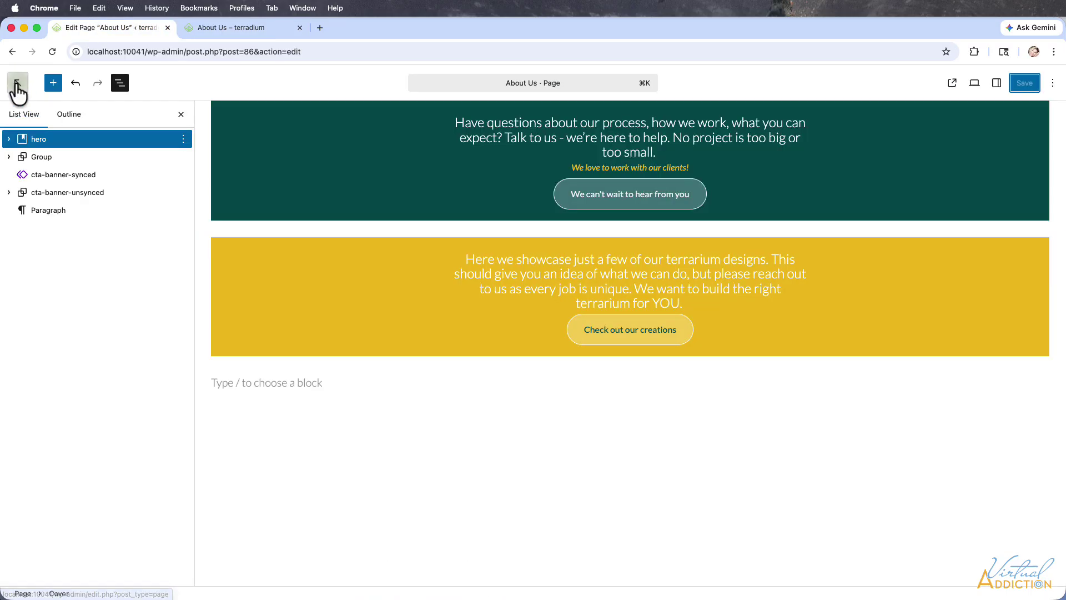
click(14, 89)
mouse_move(29, 251)
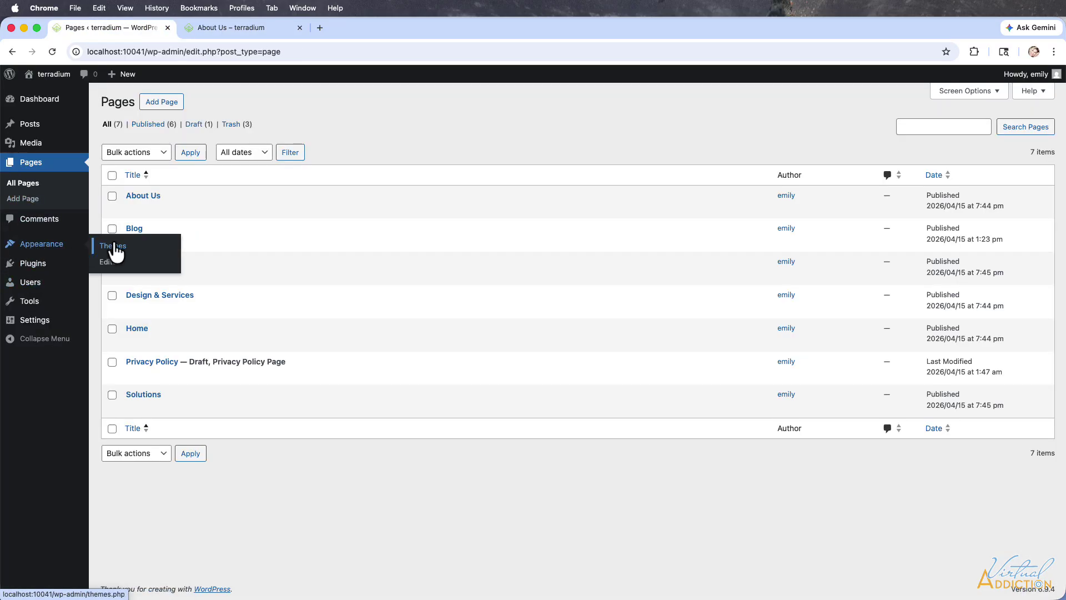
click(111, 269)
click(48, 268)
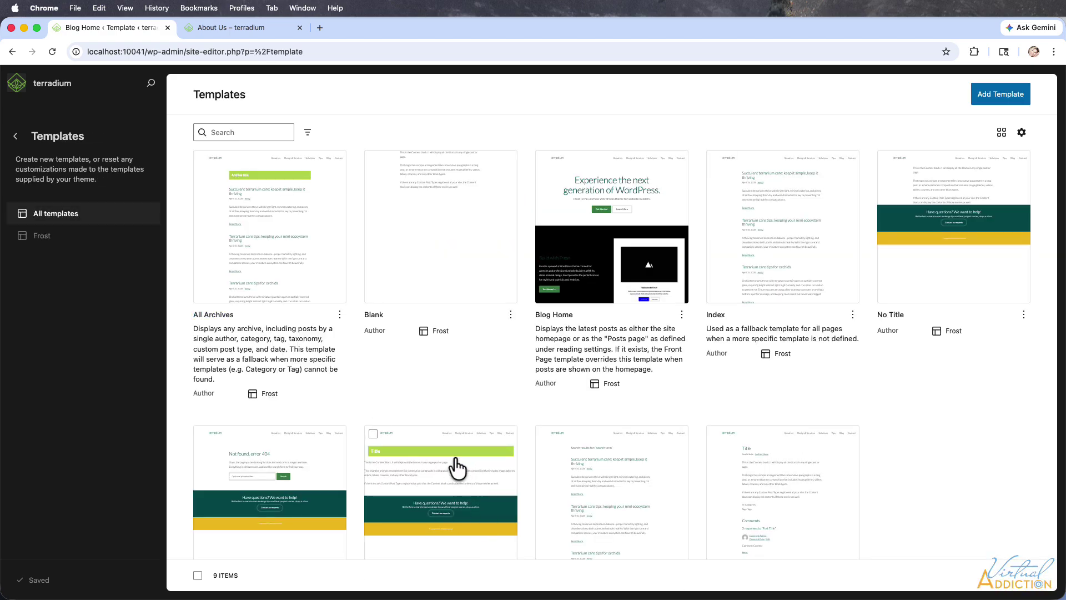
scroll(458, 470, down, 3)
click(438, 389)
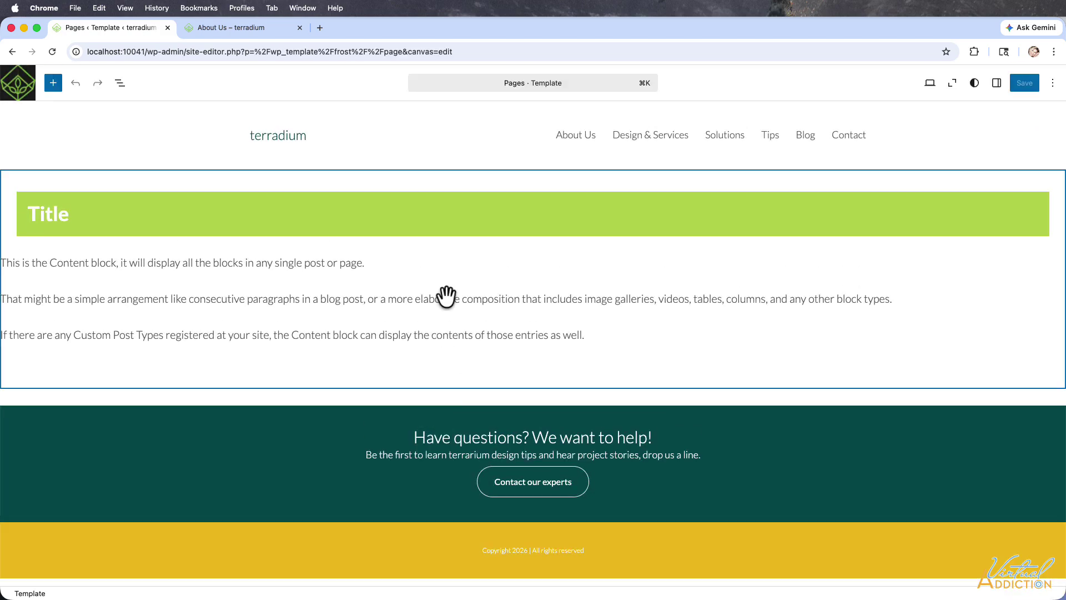
Delete the Title block from the inner group of the Pages template and save the template
click(119, 83)
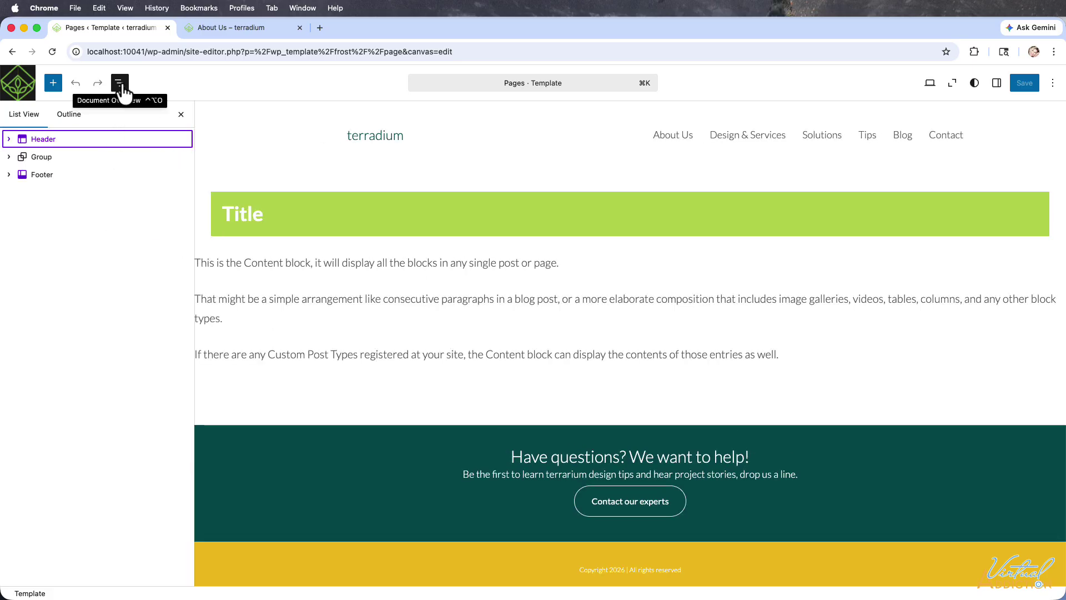
click(8, 157)
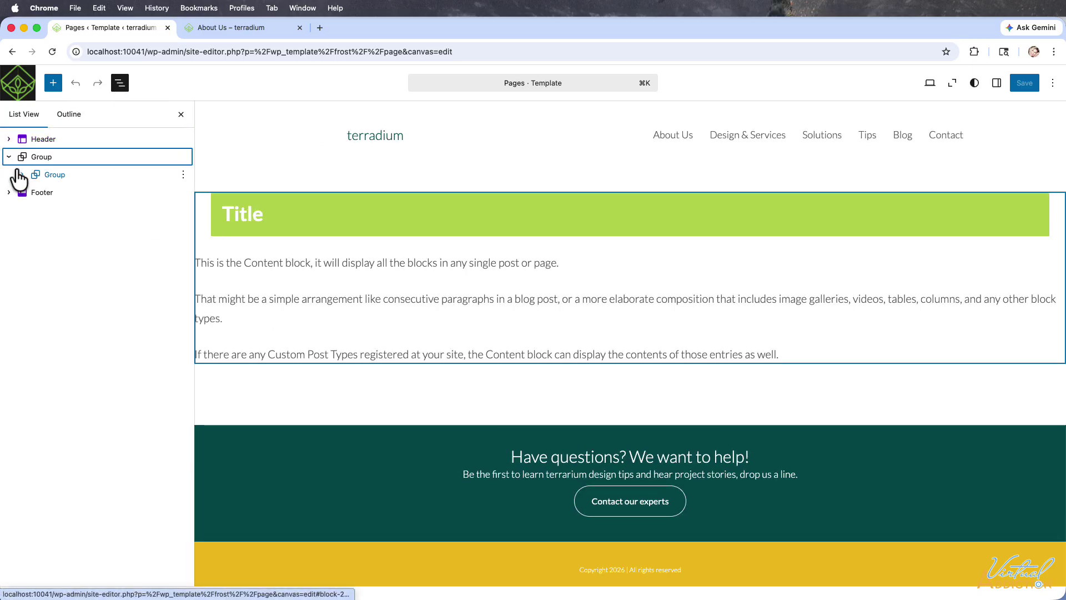
click(22, 175)
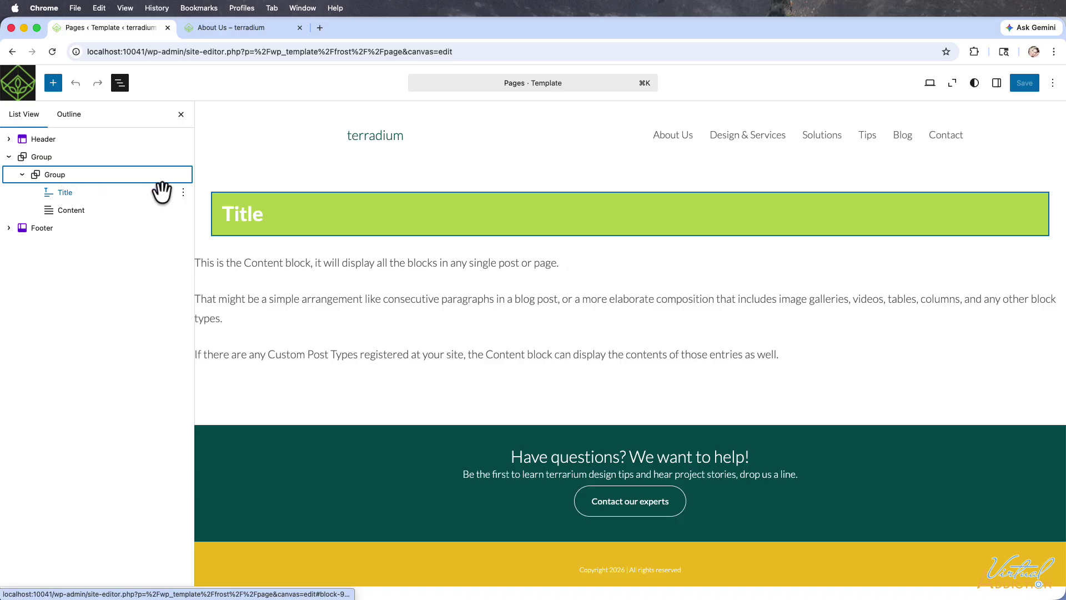
click(184, 192)
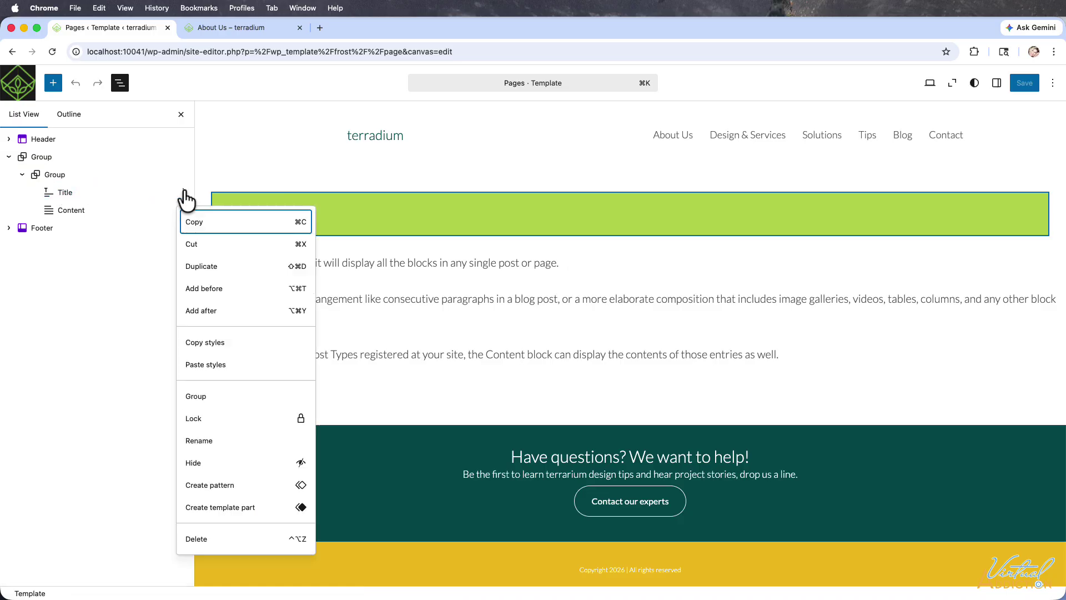
click(195, 539)
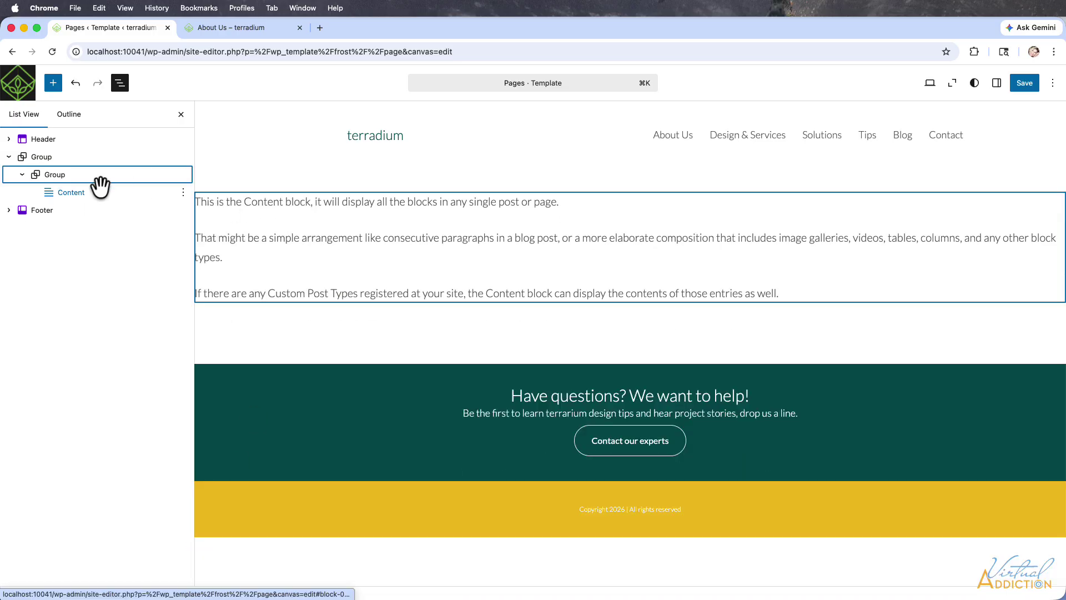
click(1026, 84)
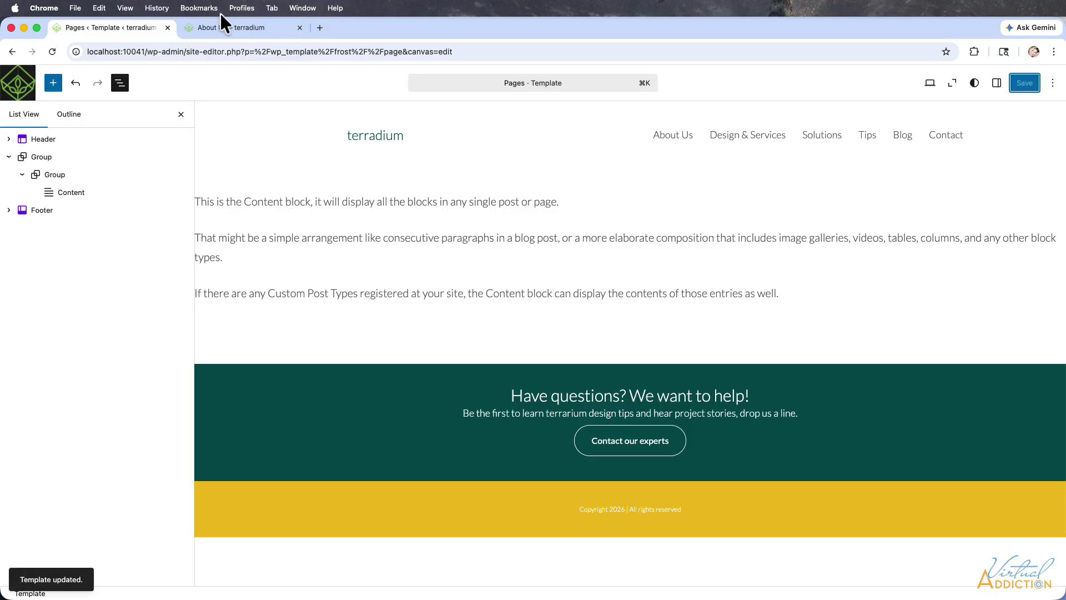
Check the reloaded live About Us page without its title banner, plus the Design & Services and Solutions pages
click(222, 31)
click(50, 50)
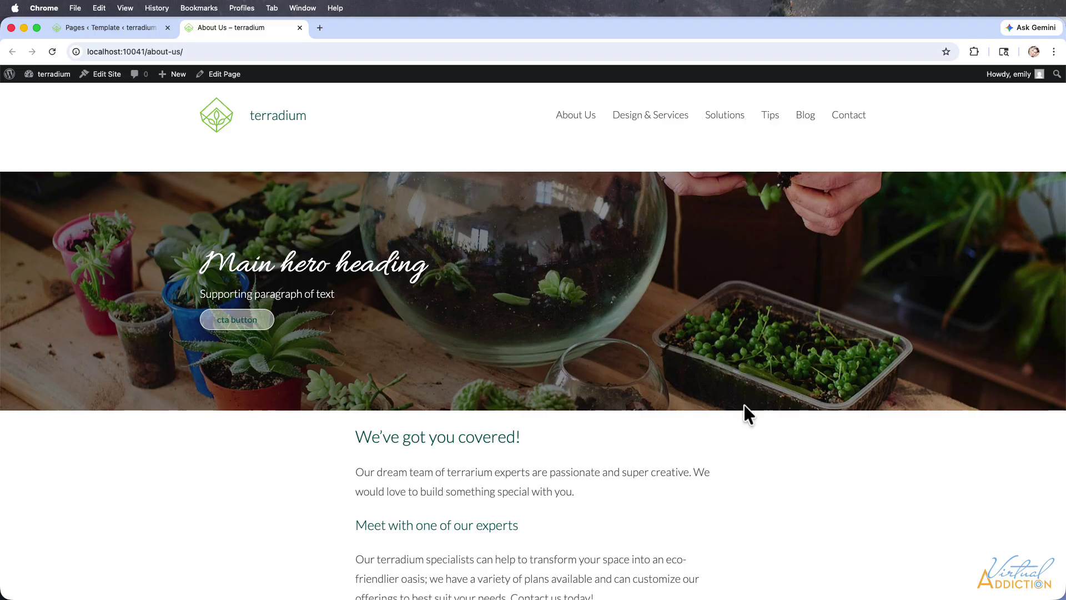
scroll(744, 414, down, 6)
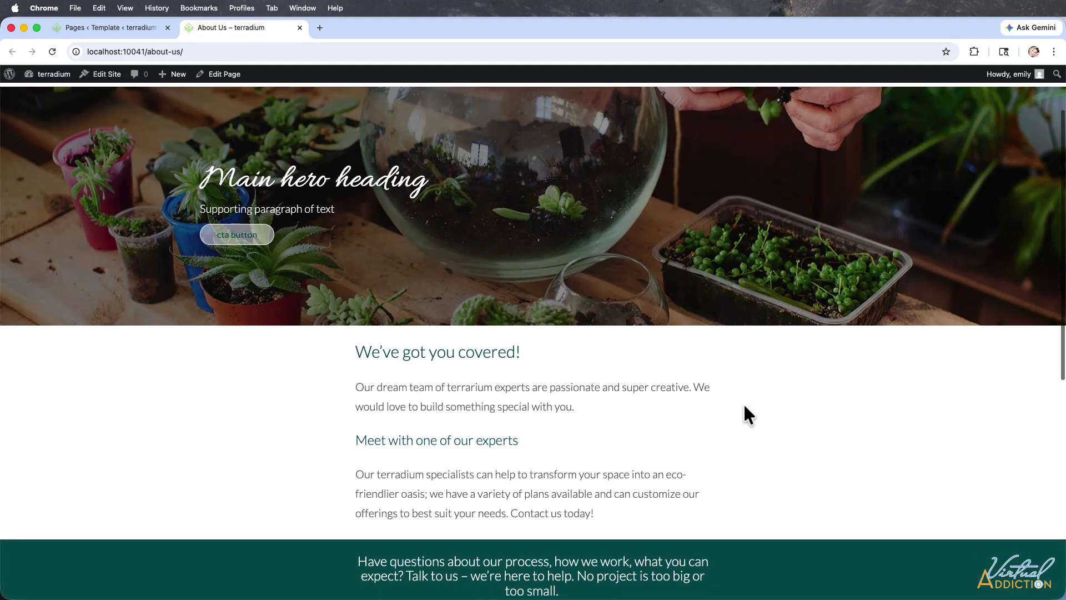
scroll(744, 404, up, 6)
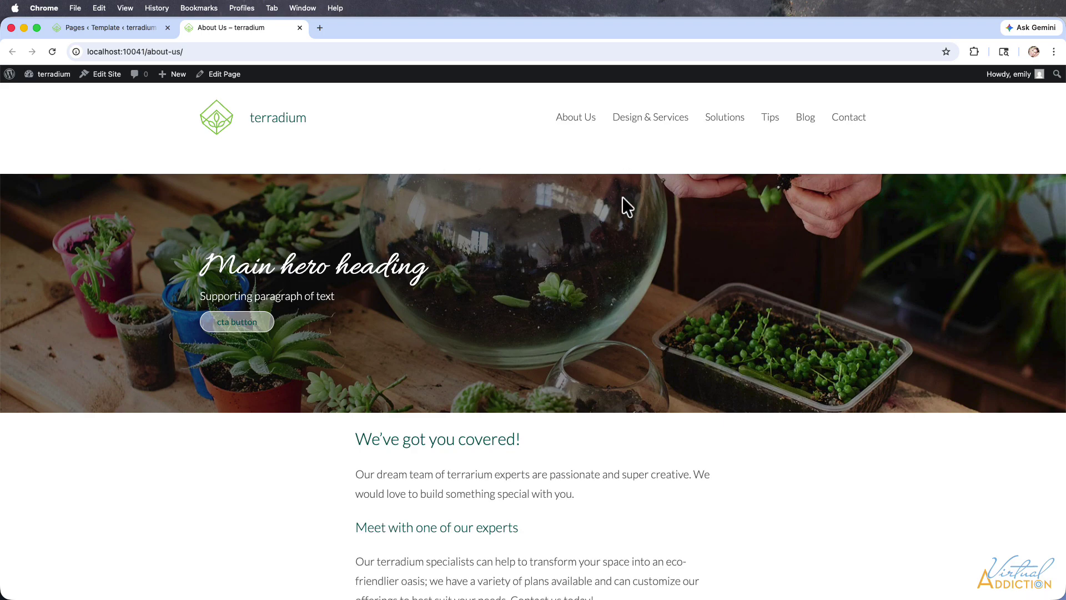
click(639, 119)
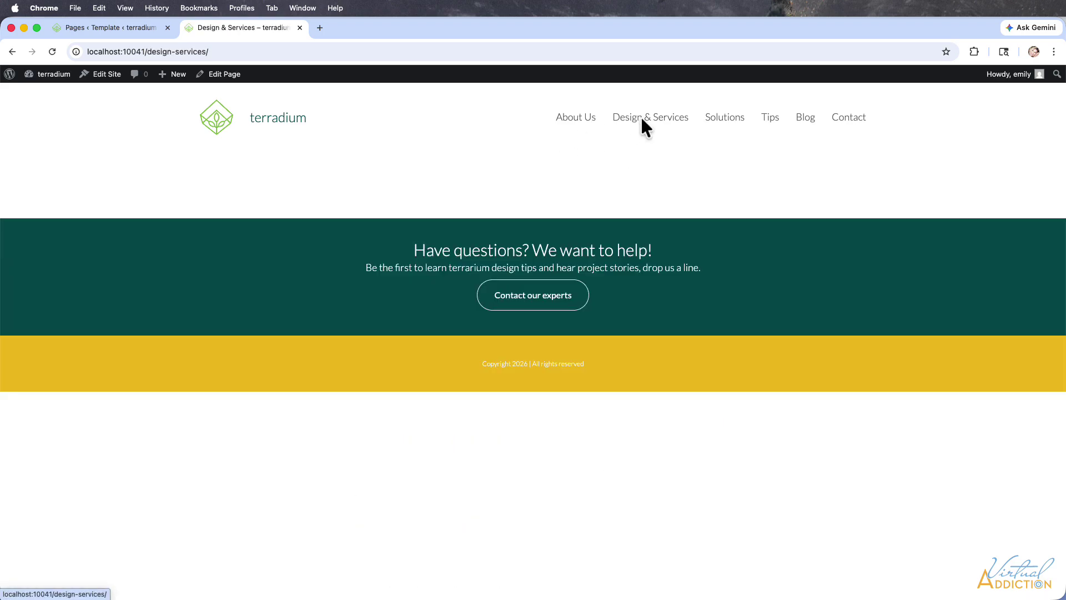
click(715, 127)
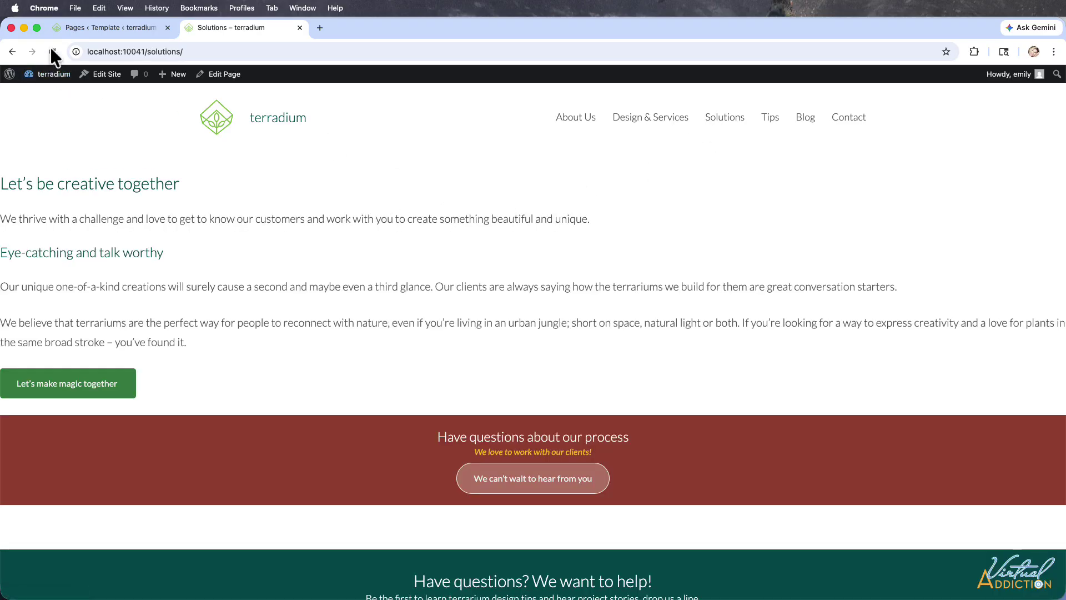
Leave the Pages template editor and open the Solutions page for editing from the dashboard's page list
click(102, 27)
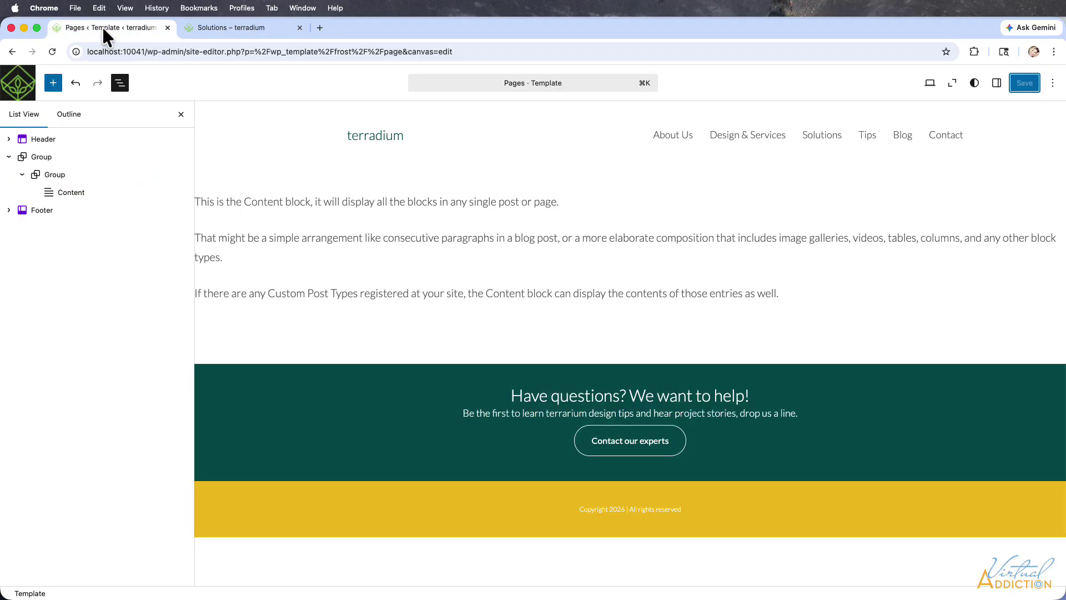
click(13, 85)
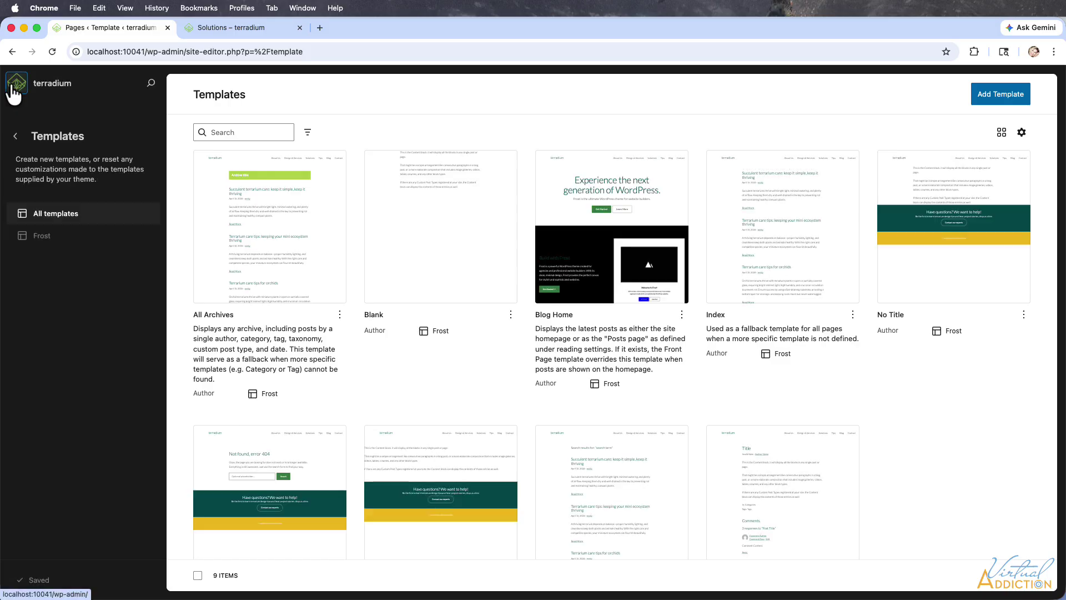
click(10, 84)
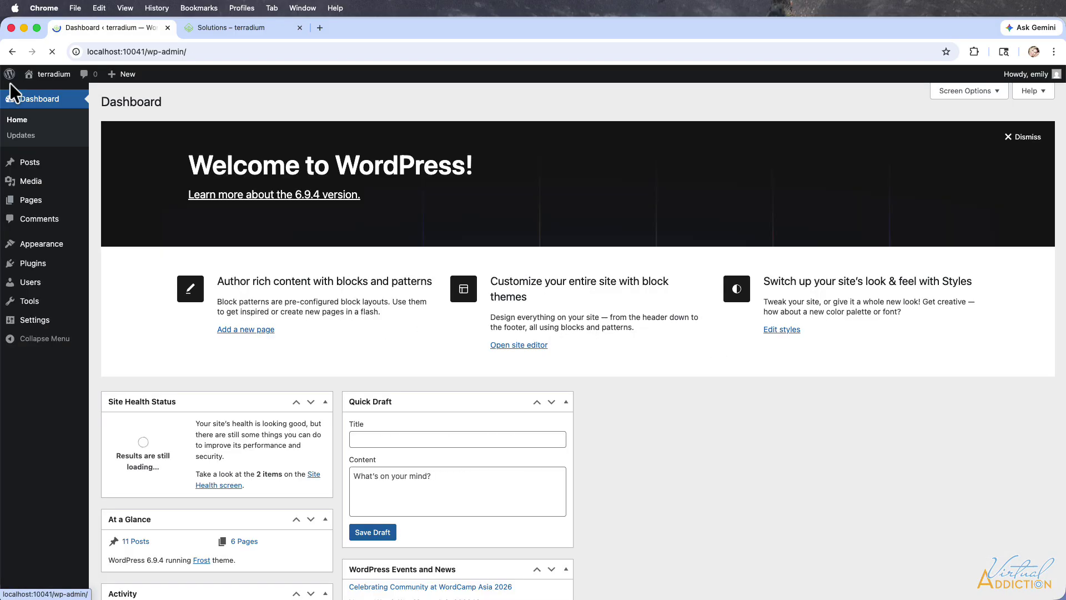
click(36, 200)
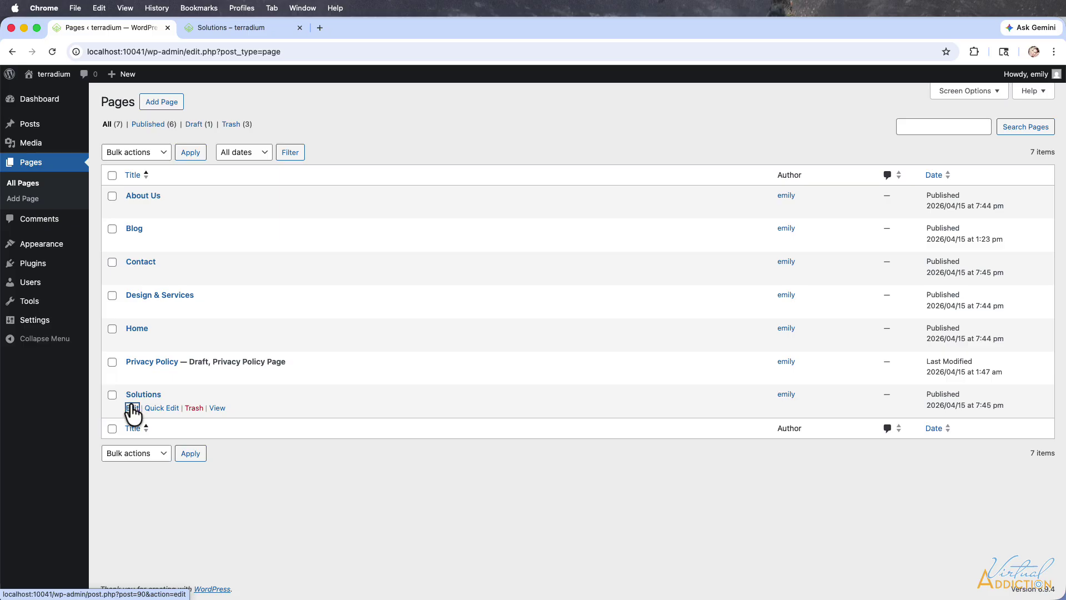
click(132, 408)
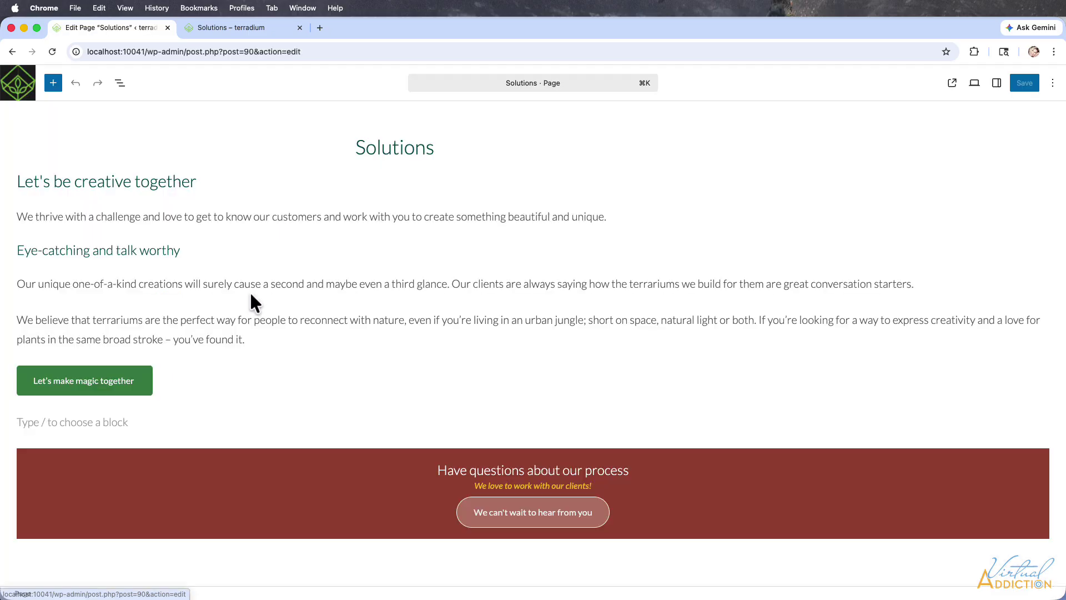
Insert the saved hero pattern into the Solutions page and move it above the "Let's be creative together" heading
click(117, 83)
click(54, 83)
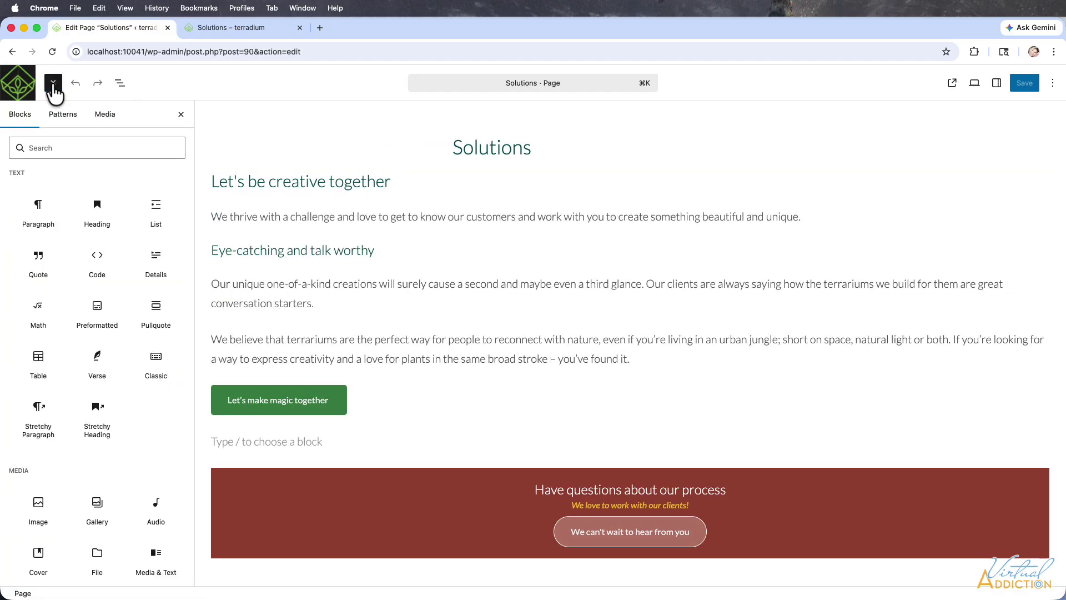
click(62, 115)
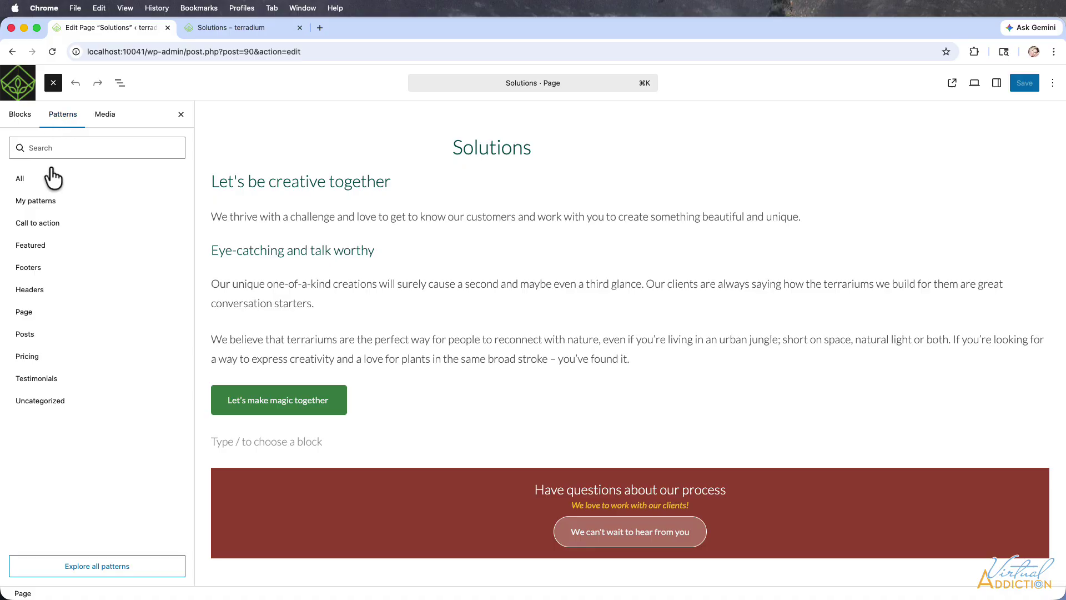
click(45, 203)
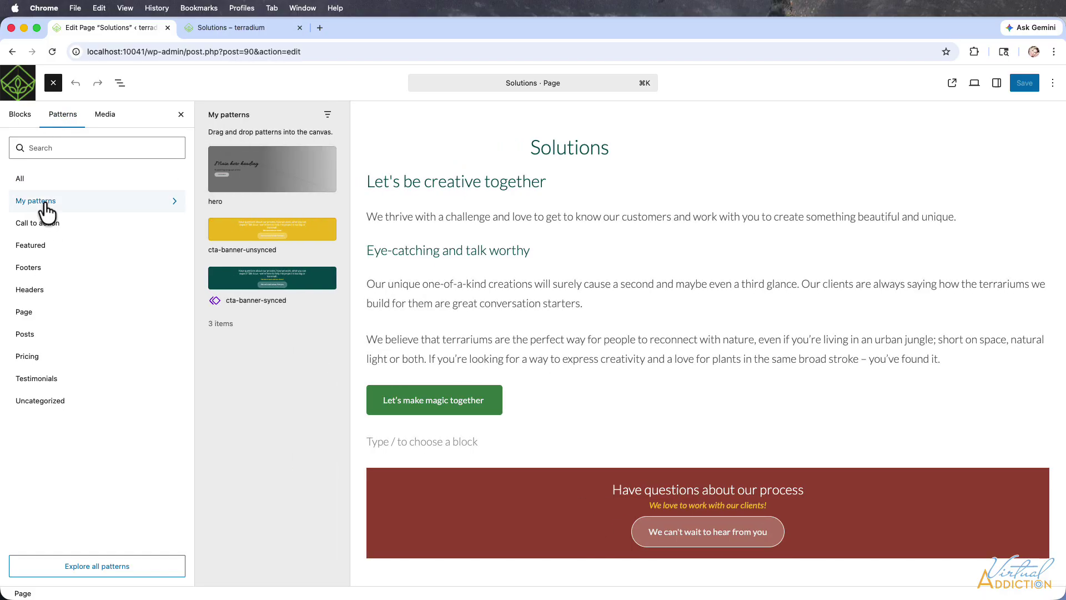
click(270, 164)
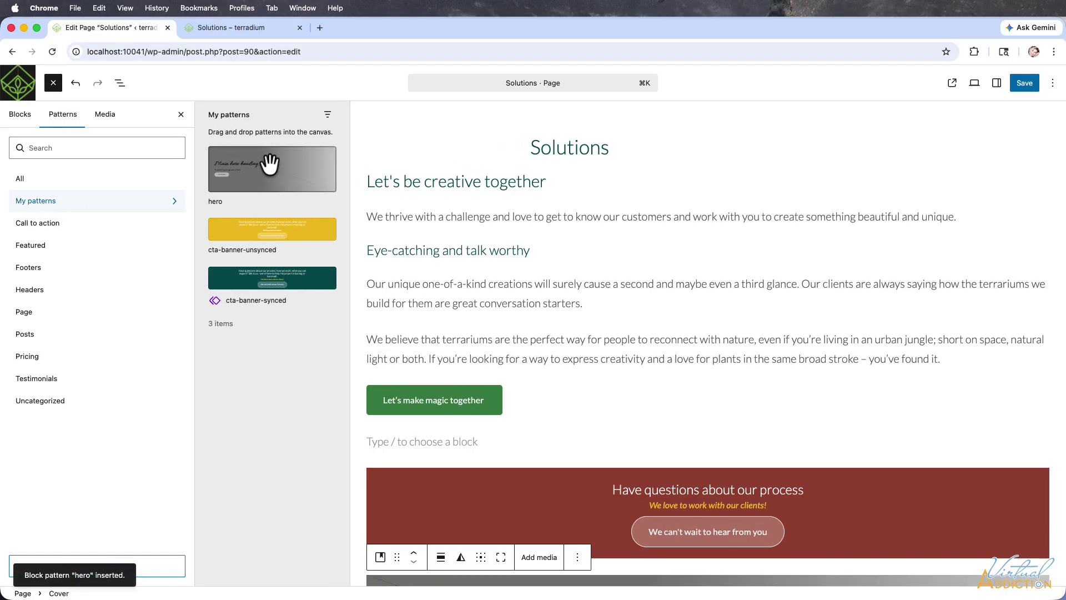
click(120, 84)
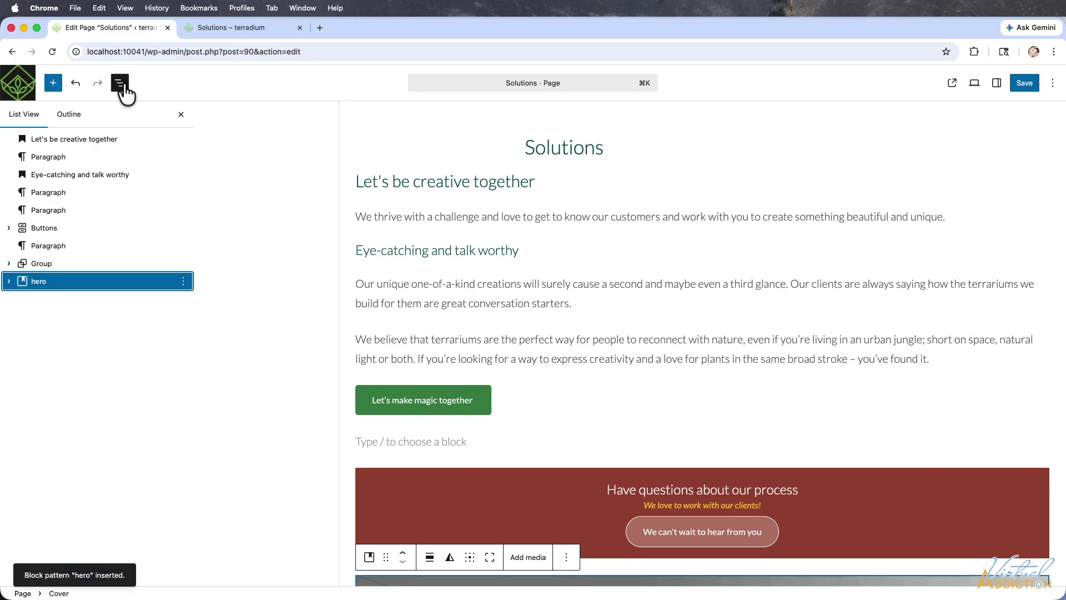
drag(28, 281, 79, 147)
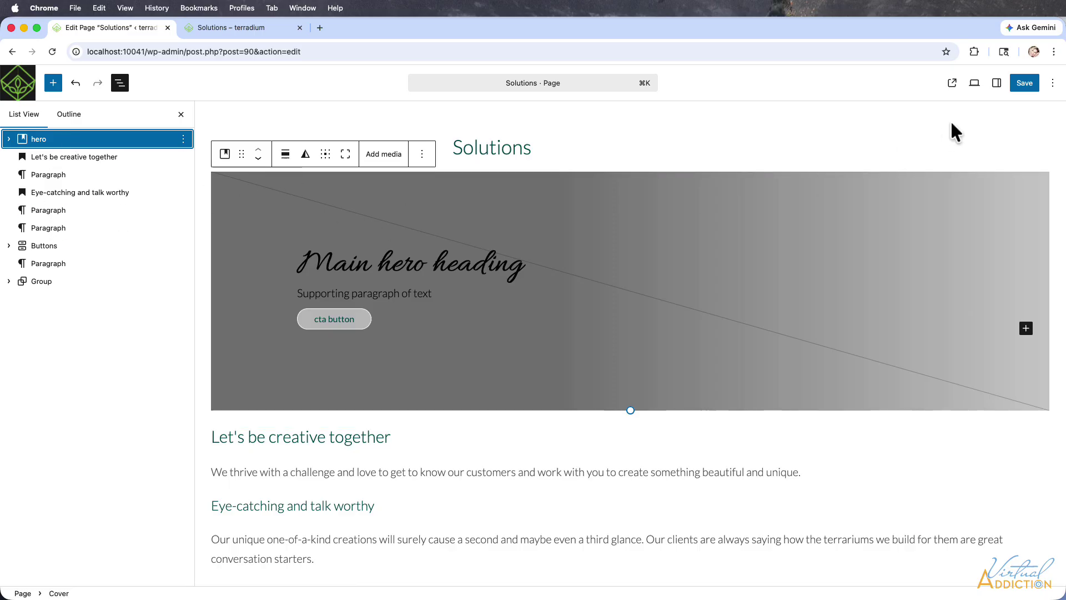
Set solutions-hero.jpg from the media library as the Solutions page's featured image
click(997, 88)
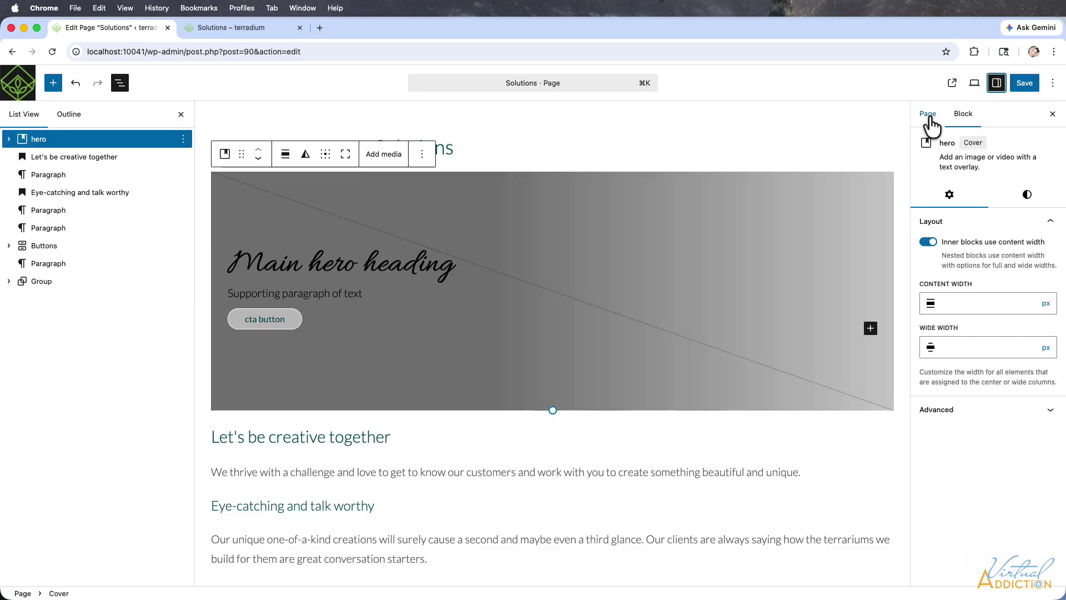
click(929, 115)
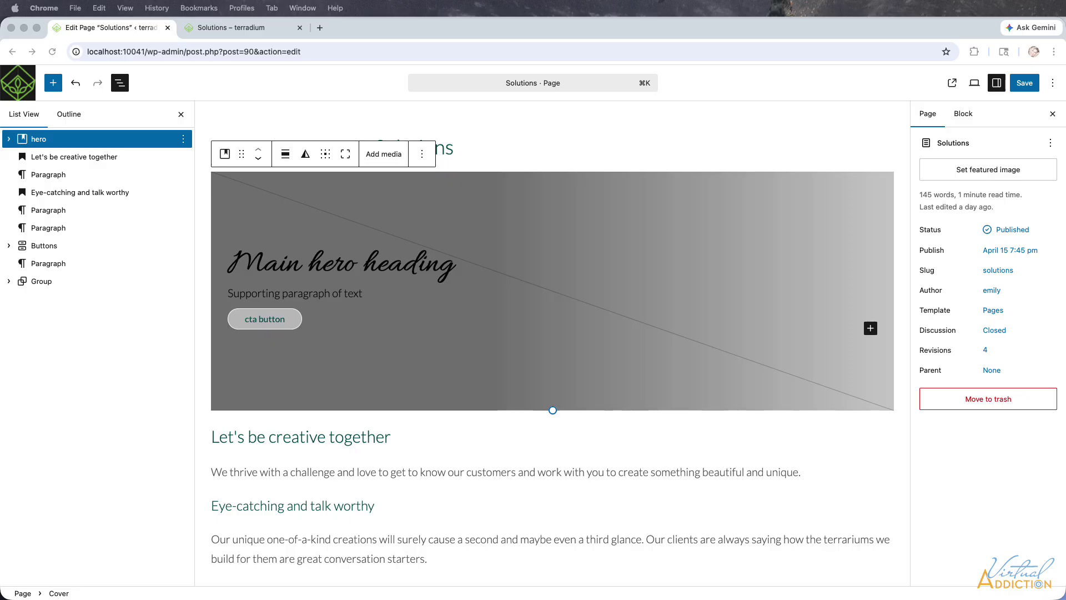
click(944, 169)
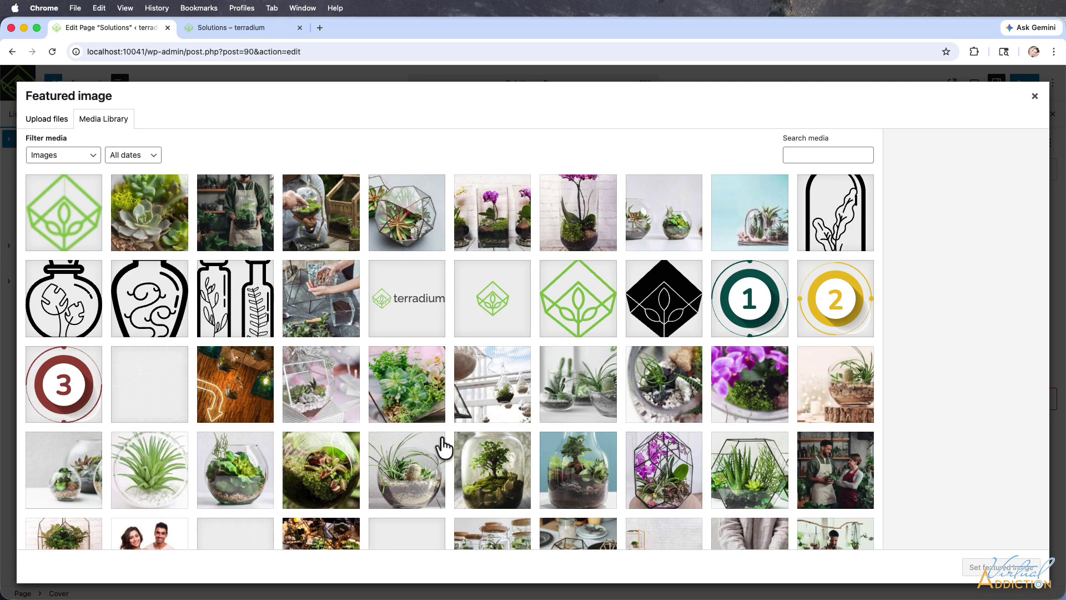
click(761, 214)
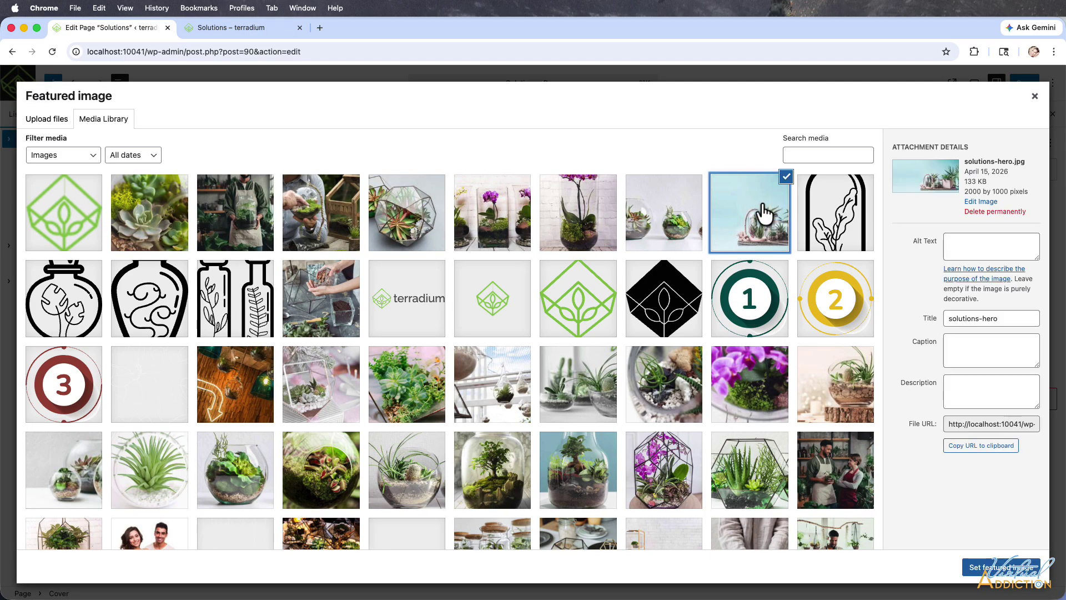
click(999, 568)
Replace the hero heading with "Let's be creative together" and its supporting text with the page's opening "We thrive with a challenge" paragraph
drag(466, 251, 179, 267)
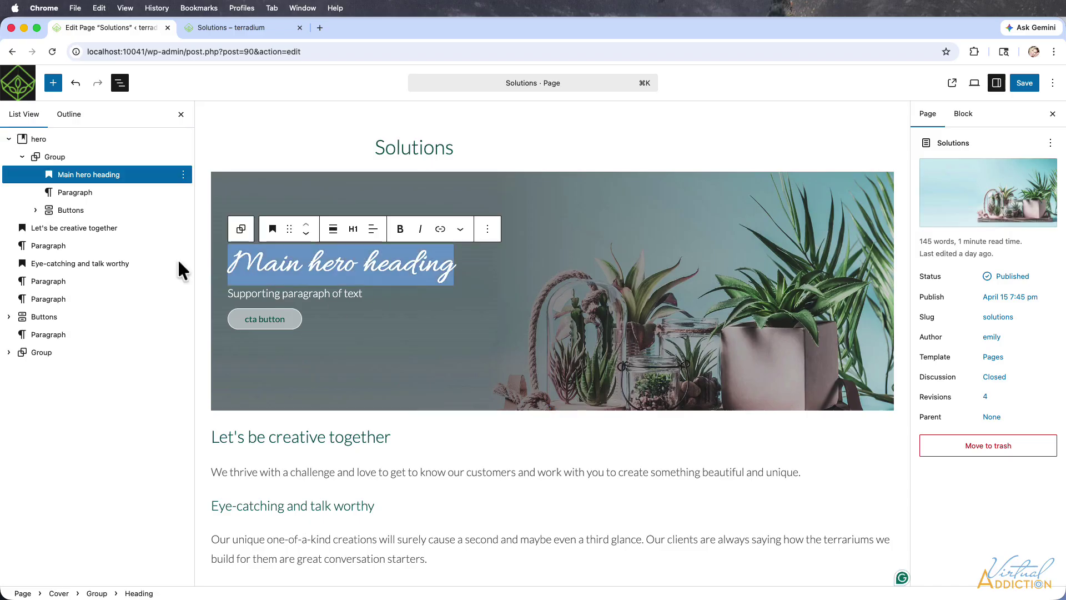
text(Let's be creative together)
drag(228, 293, 362, 293)
text(We thrive with a challenge and love to get to know our customers and work with you to create something beautiful and unique.)
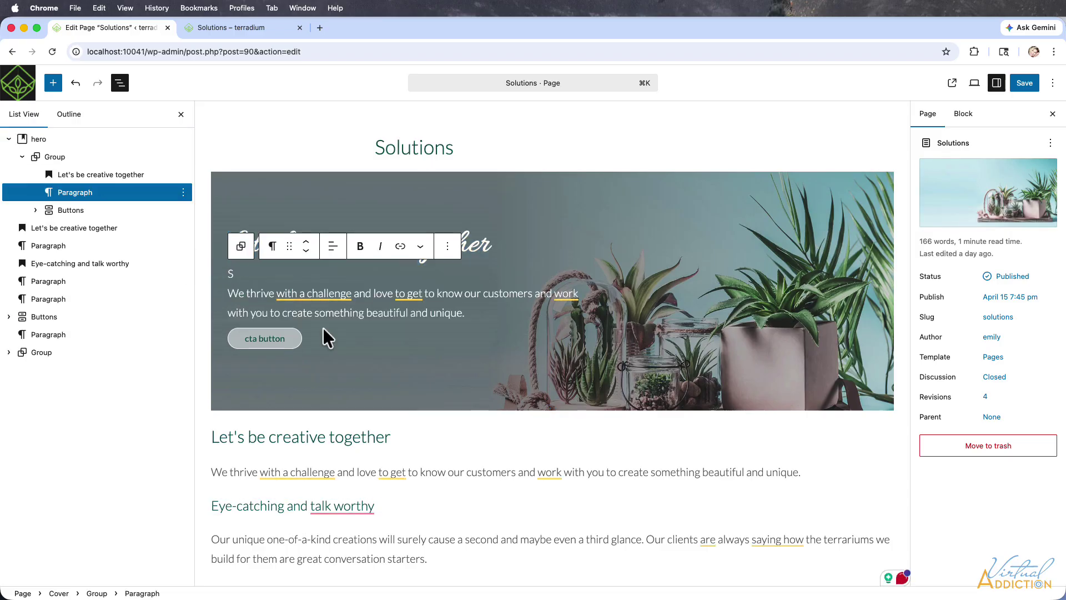
Change the hero button text to "get in touch!", link it to the Contact page, and save the Solutions page
scroll(296, 310, down, 1)
drag(245, 311, 296, 311)
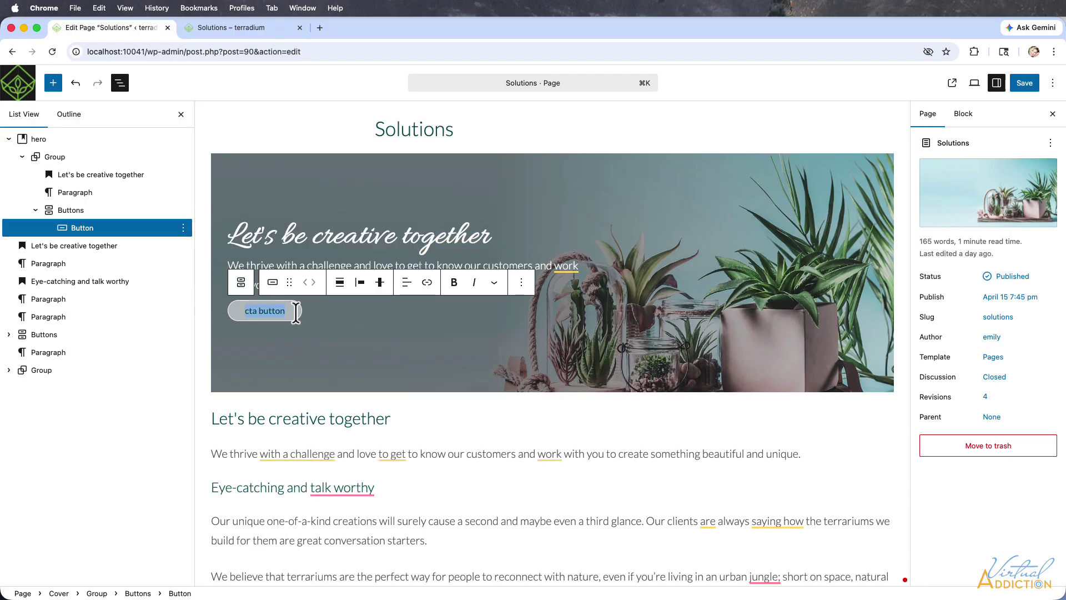
text(get in touch!)
key(super+k)
text(contact)
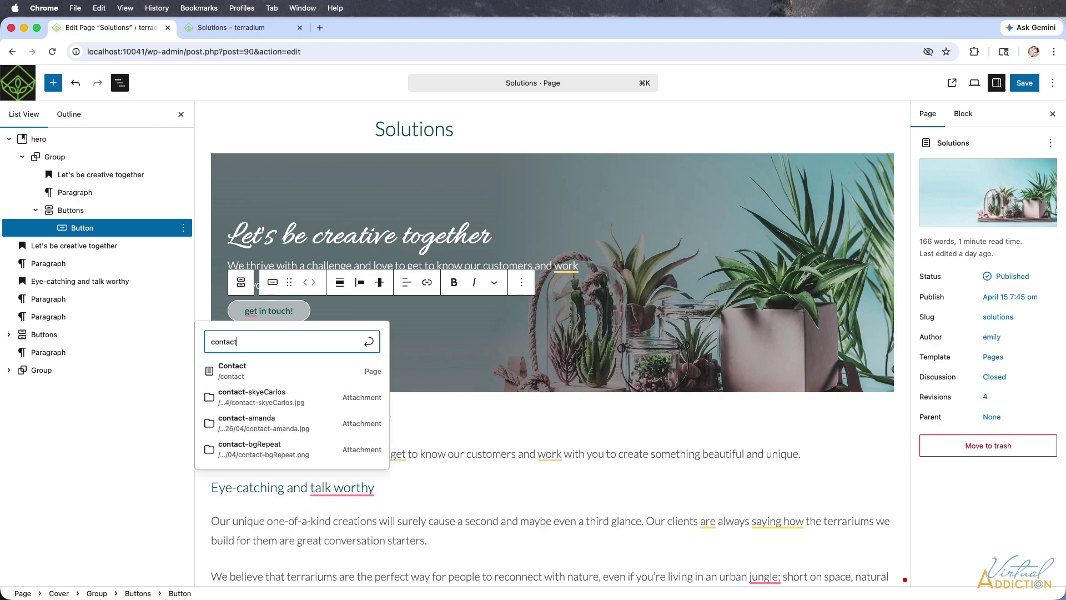
click(236, 368)
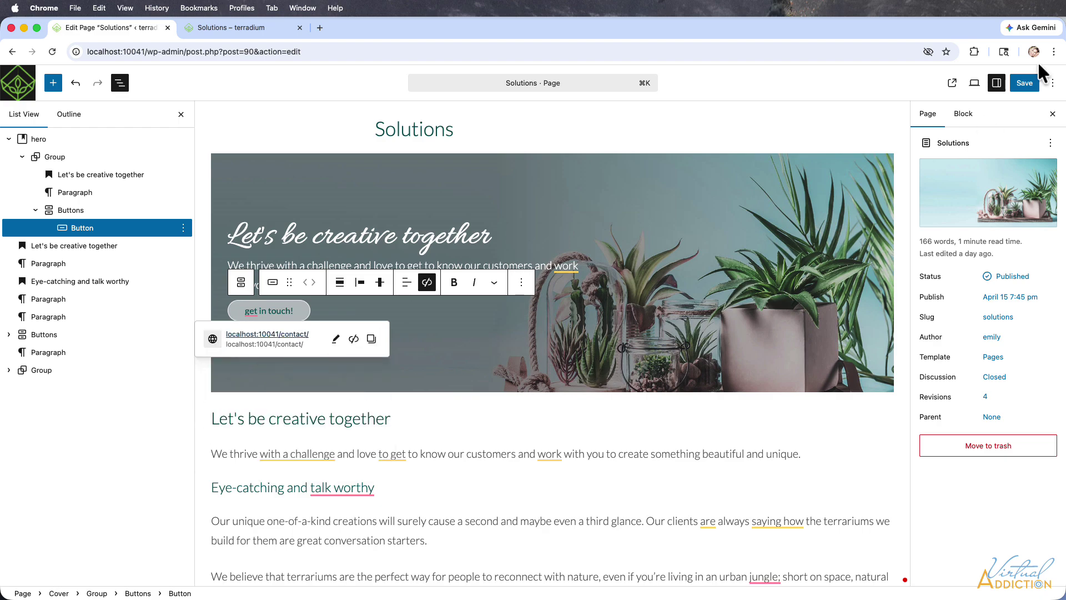
click(1021, 84)
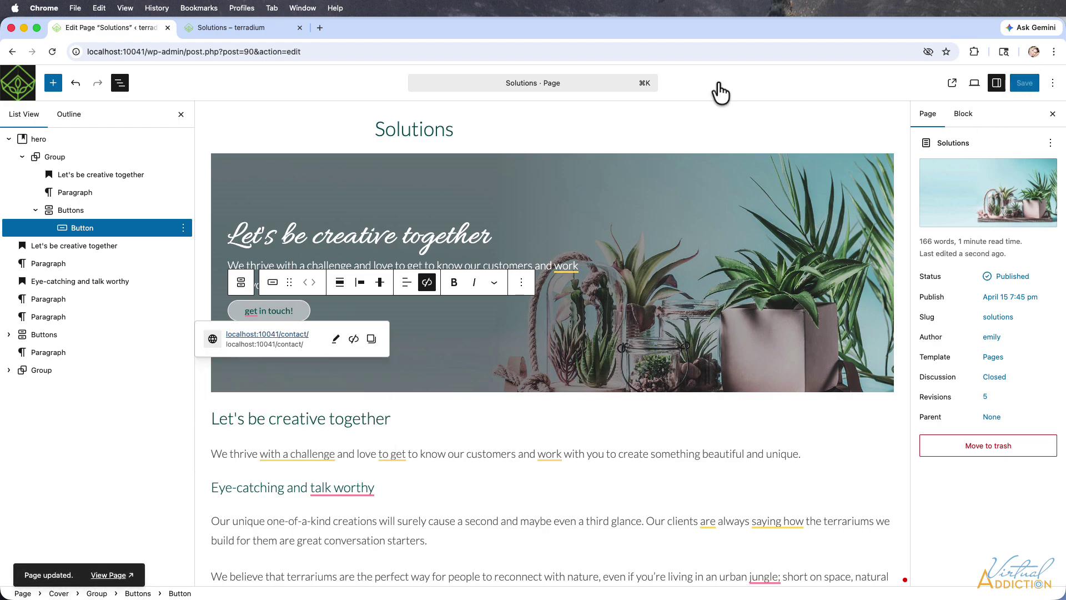
Reload the live Solutions page and examine the new hero and the width of the content beneath it
click(237, 31)
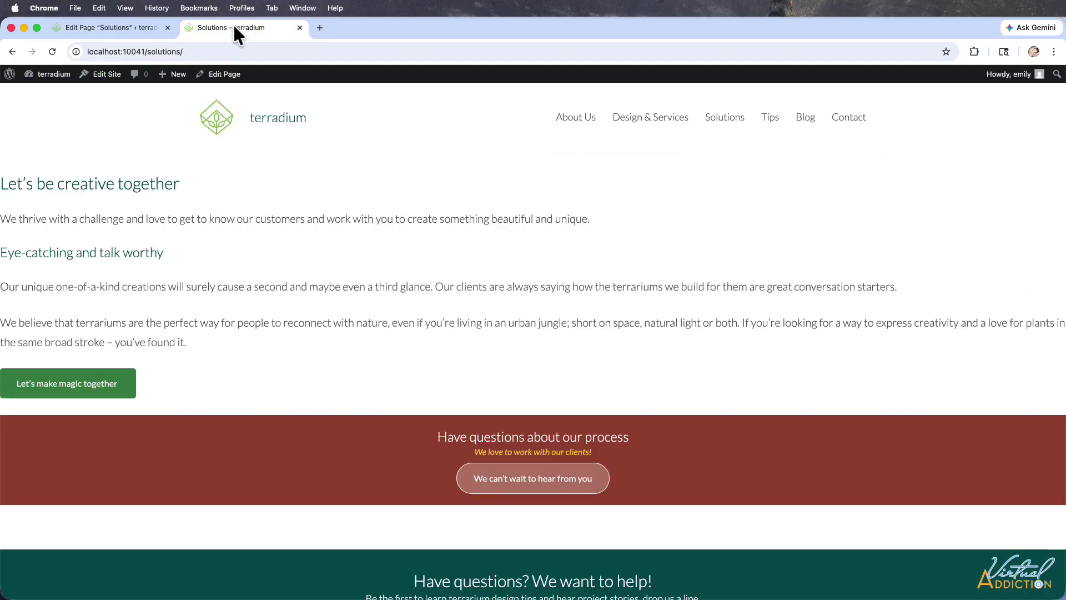
click(51, 51)
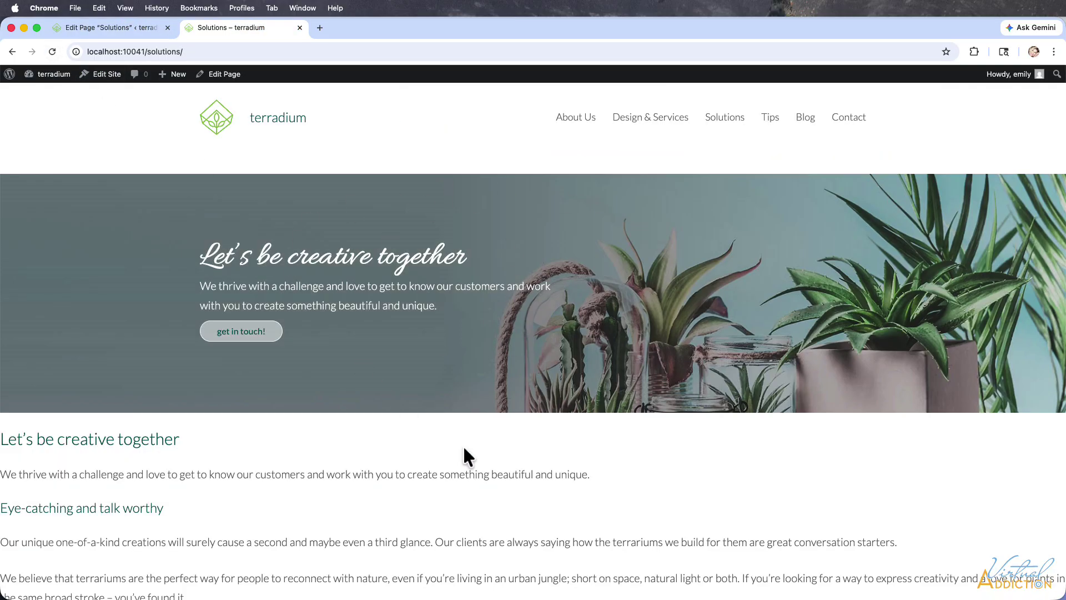
scroll(464, 450, down, 3)
scroll(464, 456, down, 2)
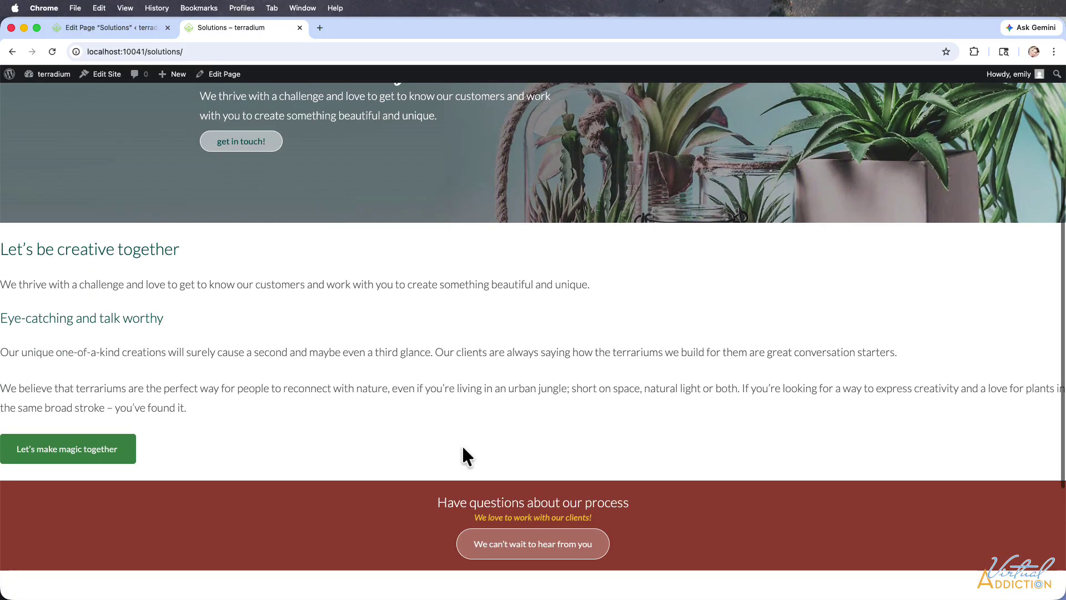
scroll(532, 356, up, 5)
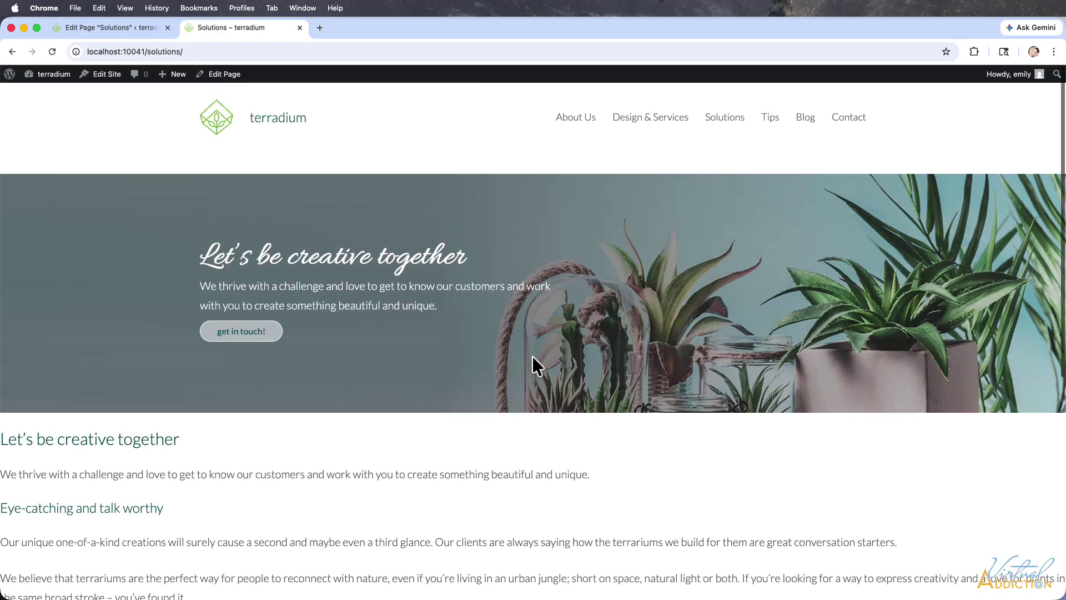
scroll(388, 383, down, 7)
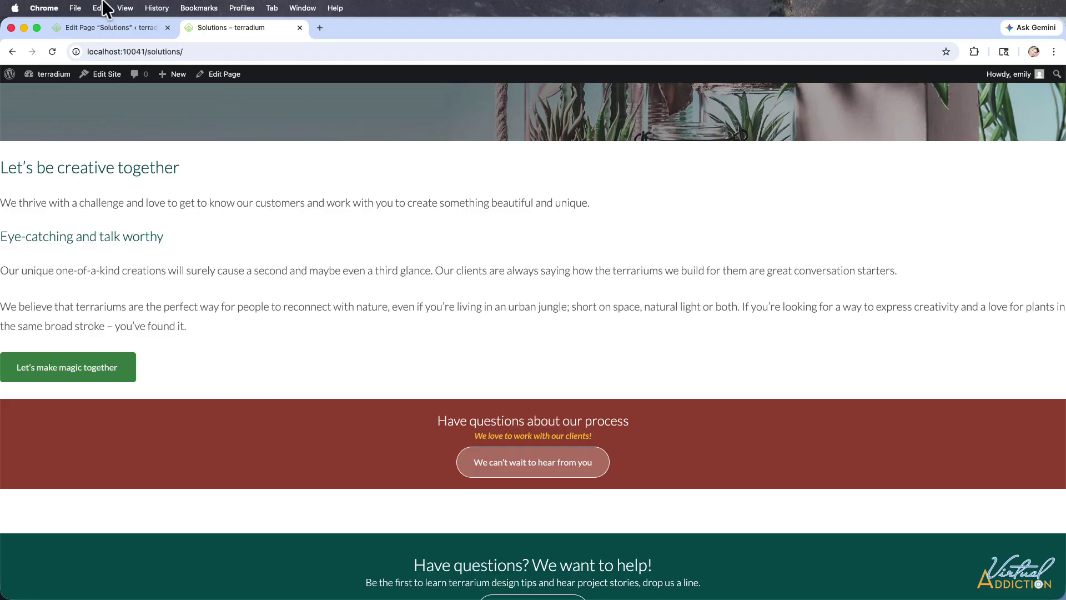
Group the blocks from the "Let's be creative together" heading below the hero through the empty paragraph, and save the page
click(105, 26)
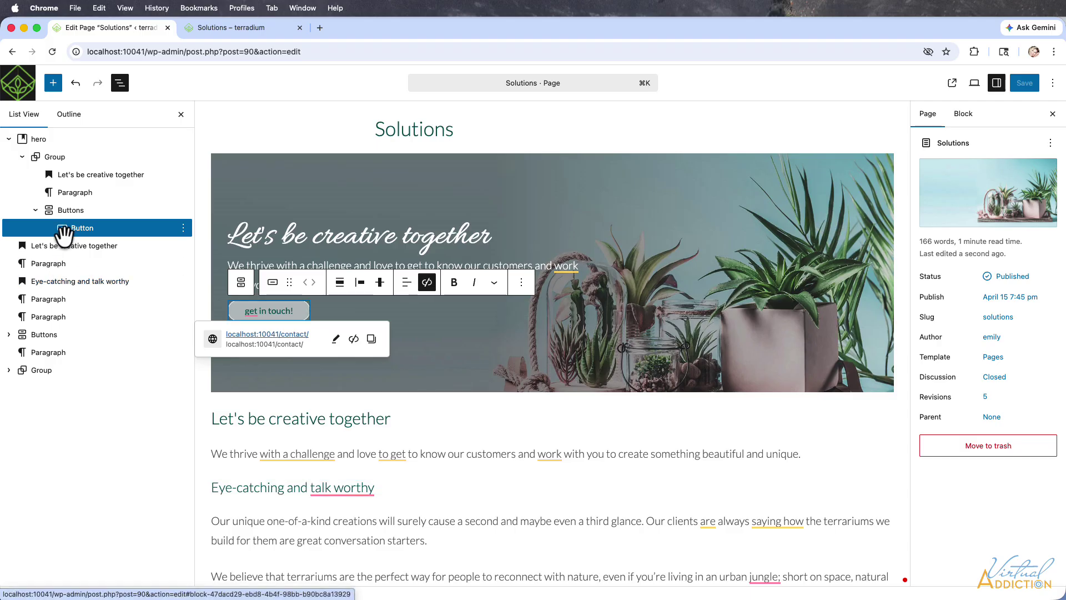
click(63, 246)
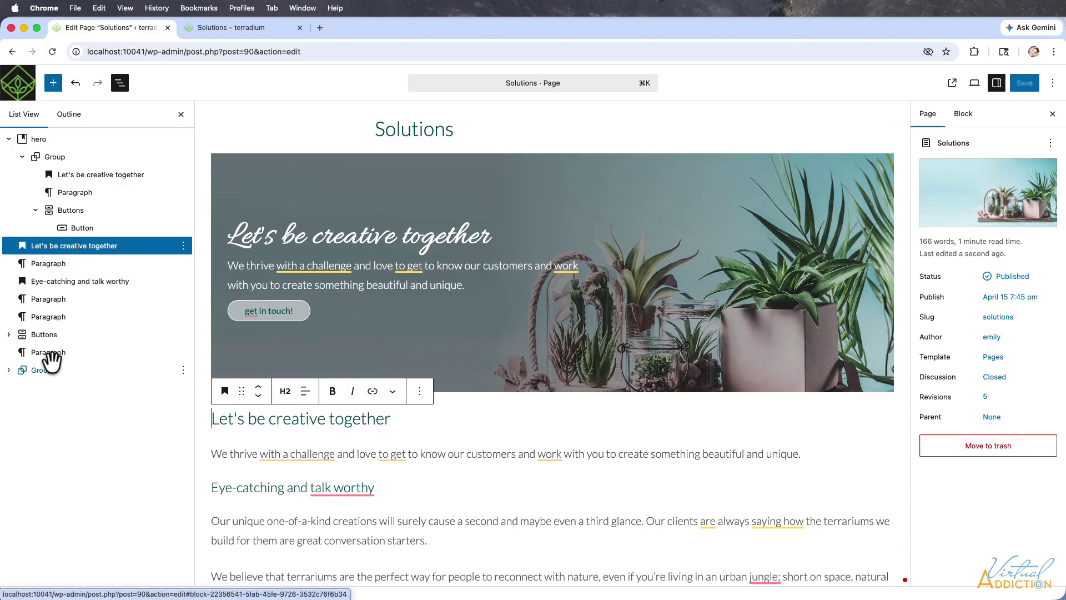
scroll(447, 414, down, 7)
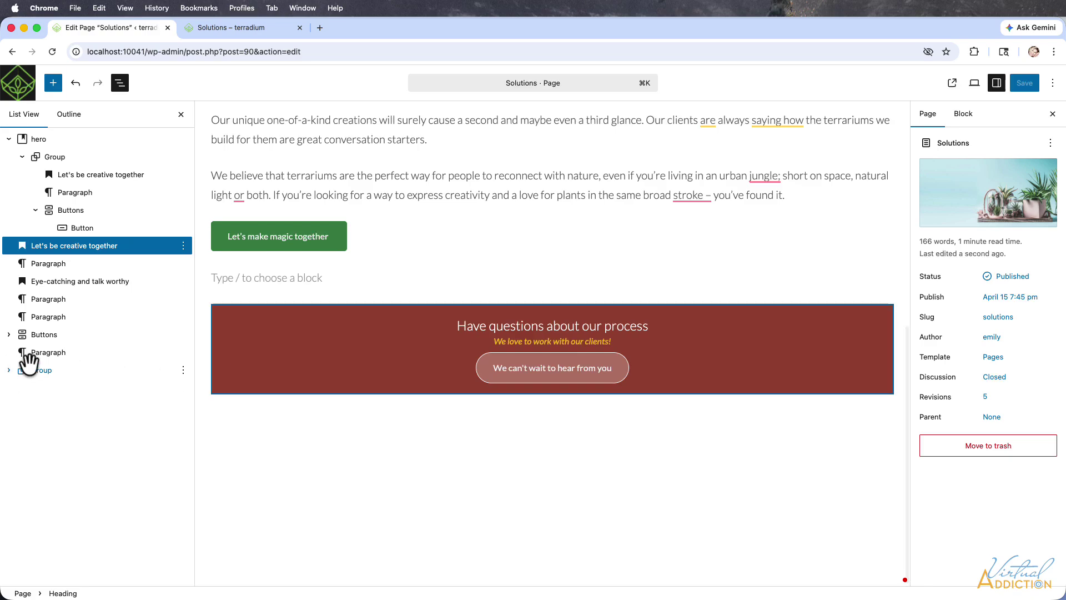
shift+click(35, 353)
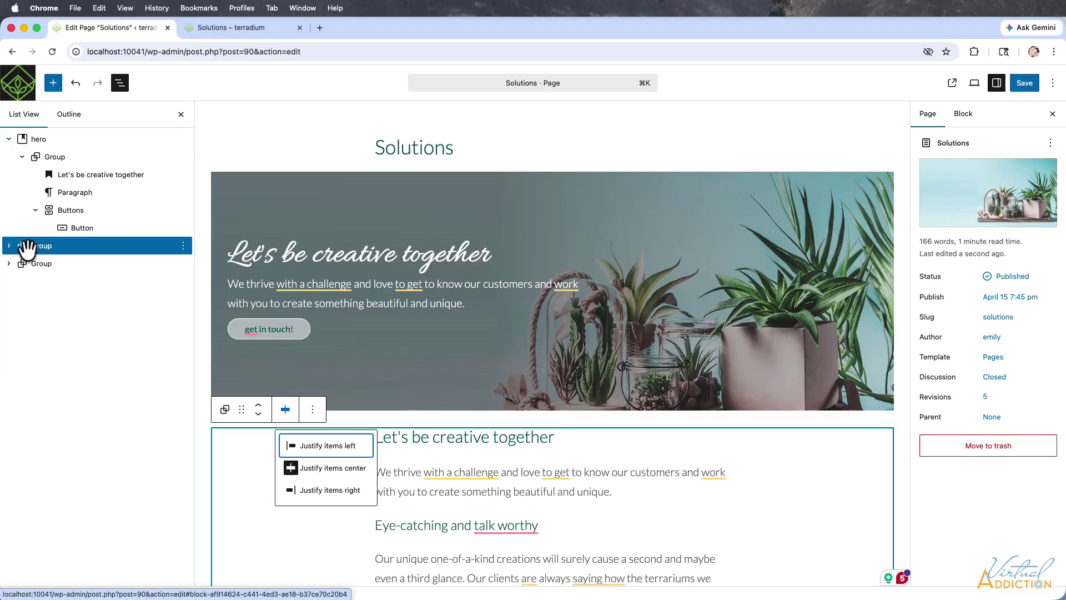
click(27, 249)
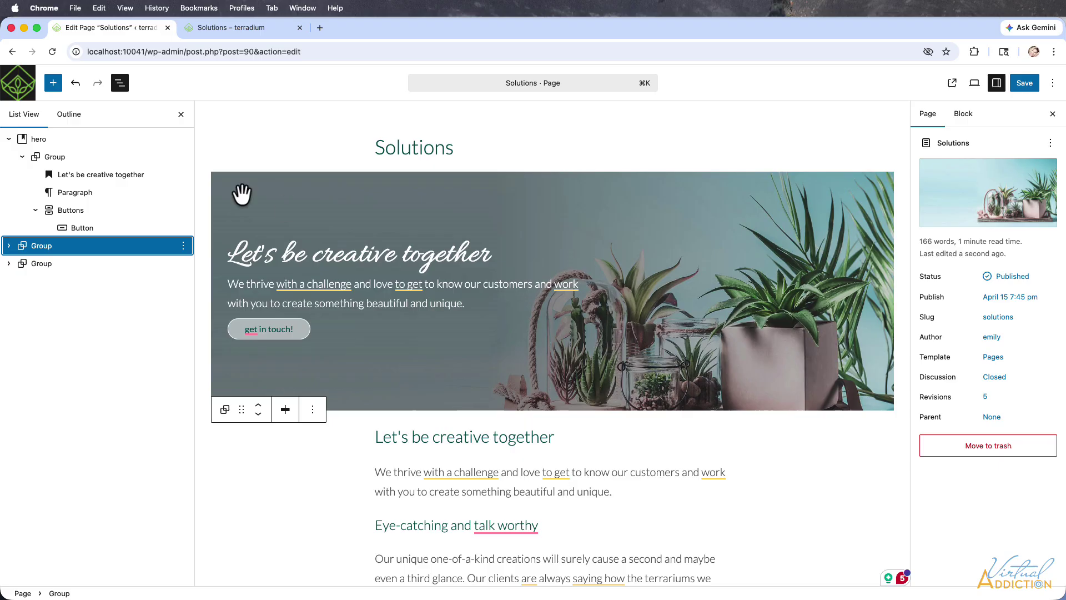
click(9, 245)
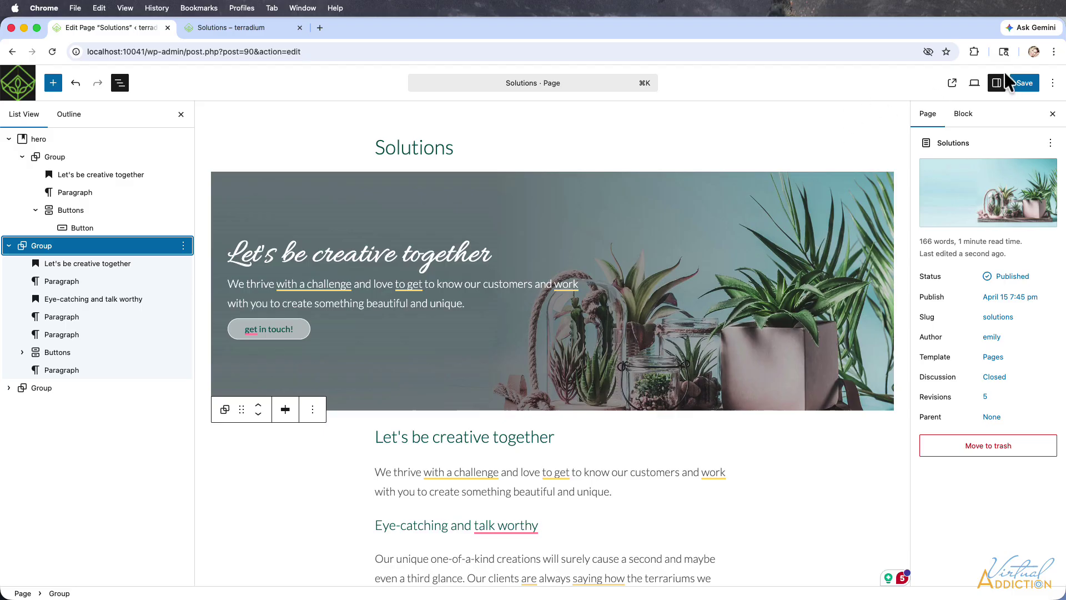
click(1033, 85)
Reload the live Solutions page and check the alignment of the grouped text under the hero
click(244, 25)
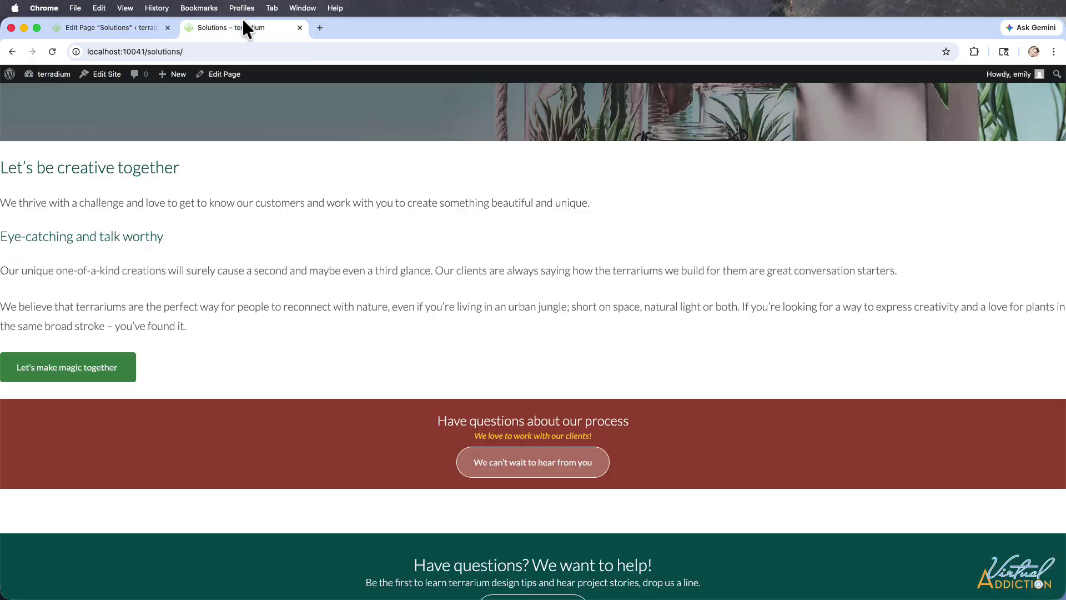
click(50, 52)
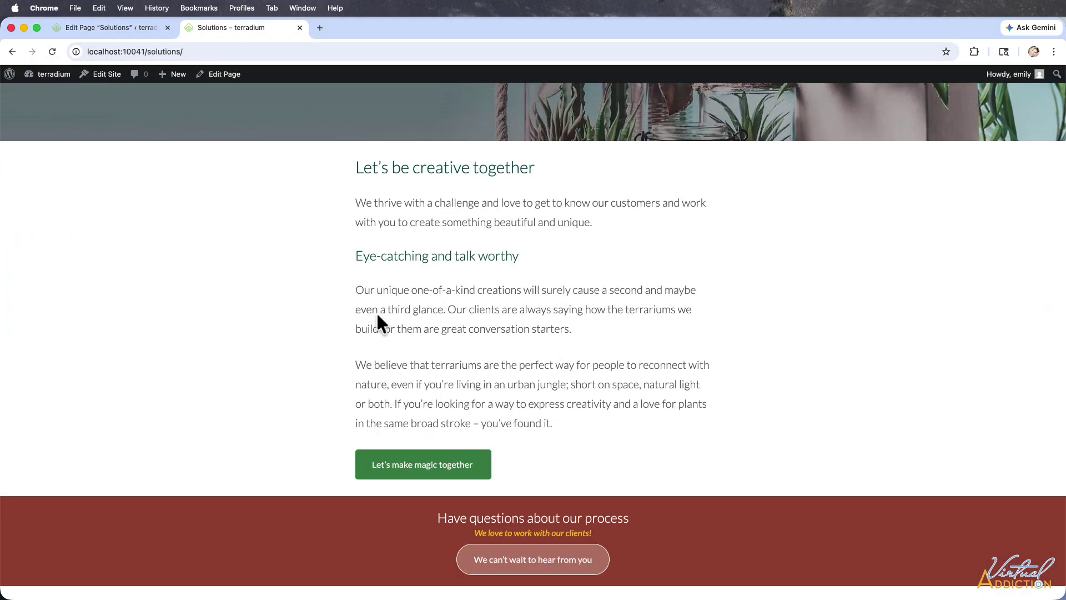
scroll(388, 329, up, 5)
scroll(388, 328, down, 5)
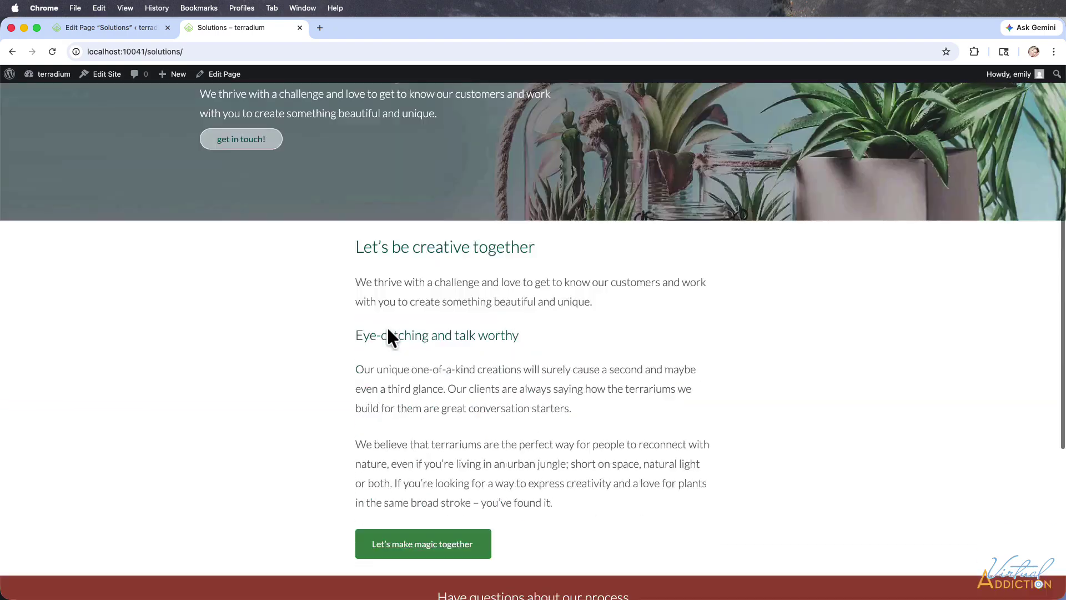
Return to the Solutions page editor, change the hero button's text to "Get in touch!", and save the page
scroll(388, 330, up, 2)
scroll(388, 331, up, 3)
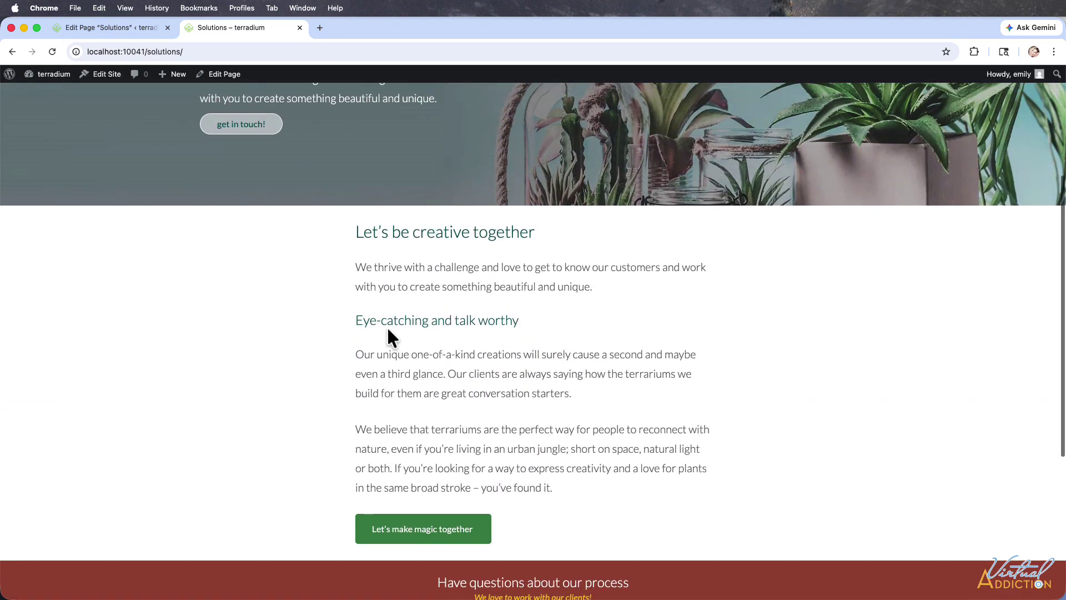
scroll(388, 331, up, 5)
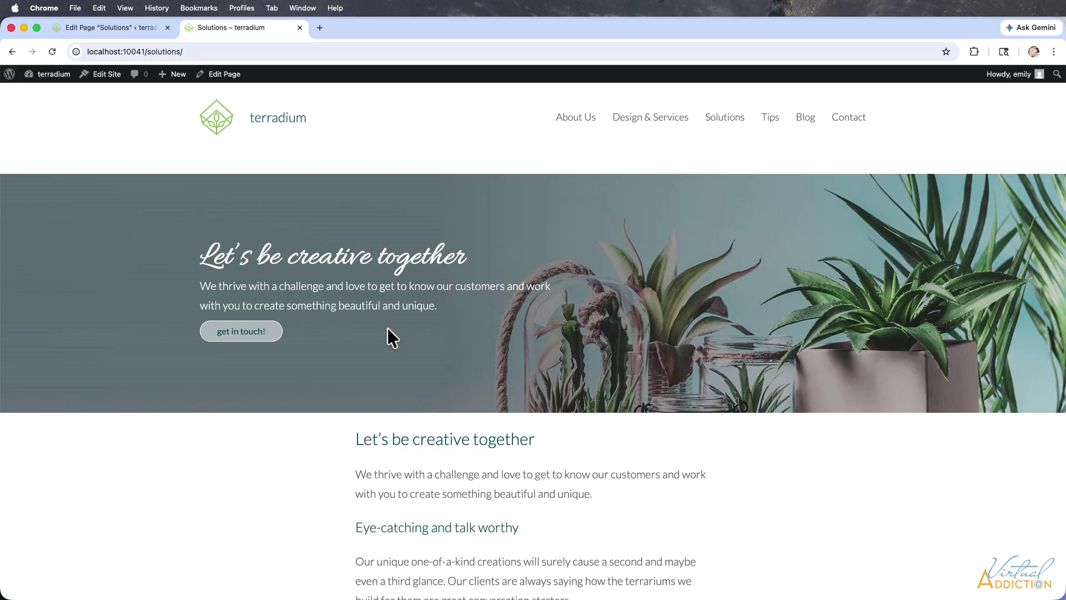
click(95, 27)
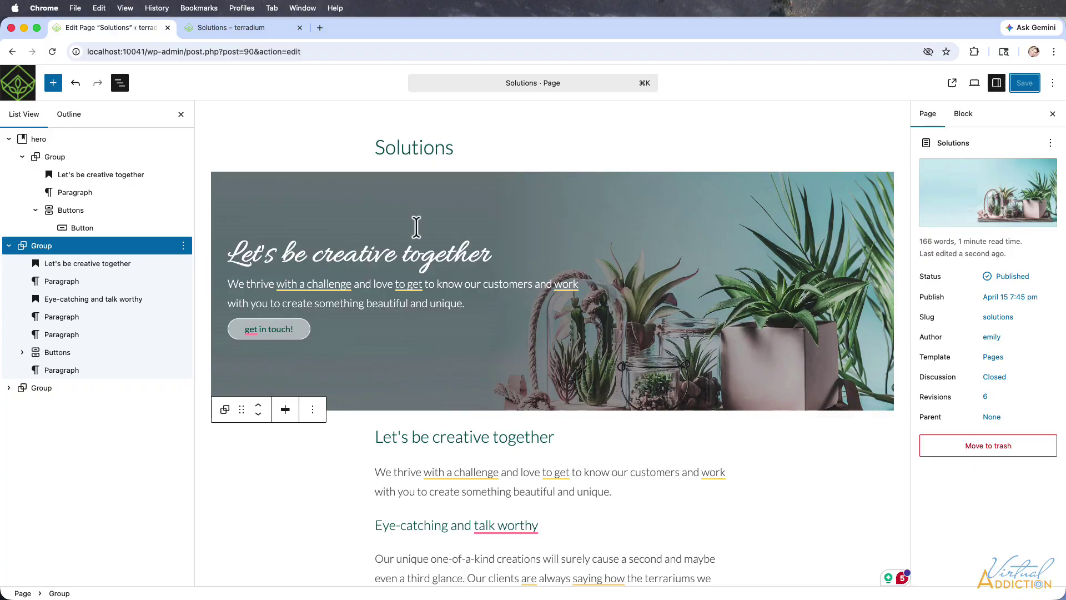
mouse_move(562, 276)
click(245, 328)
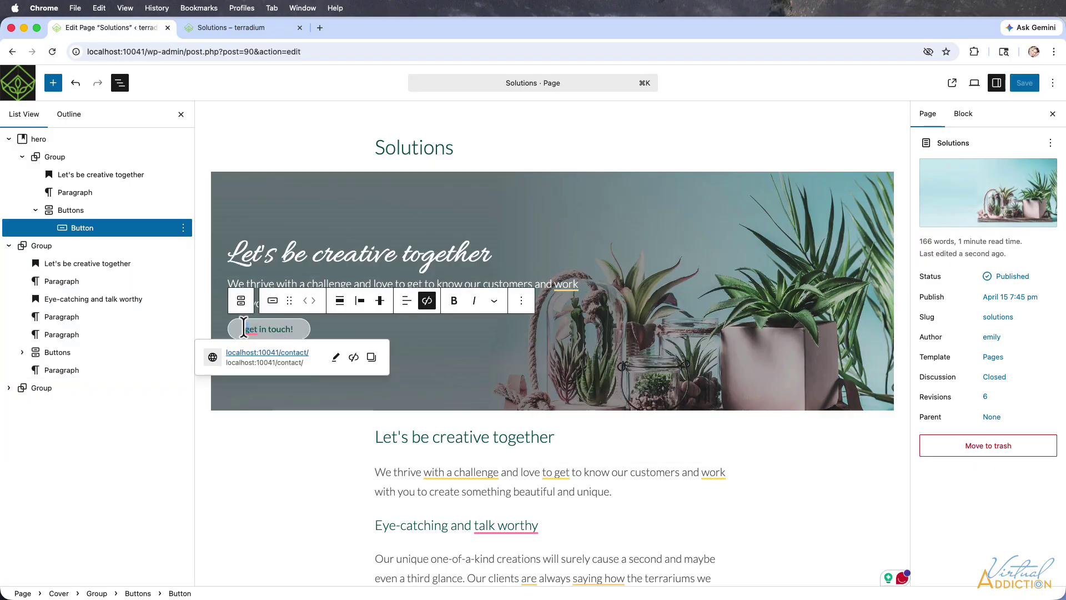
text(G)
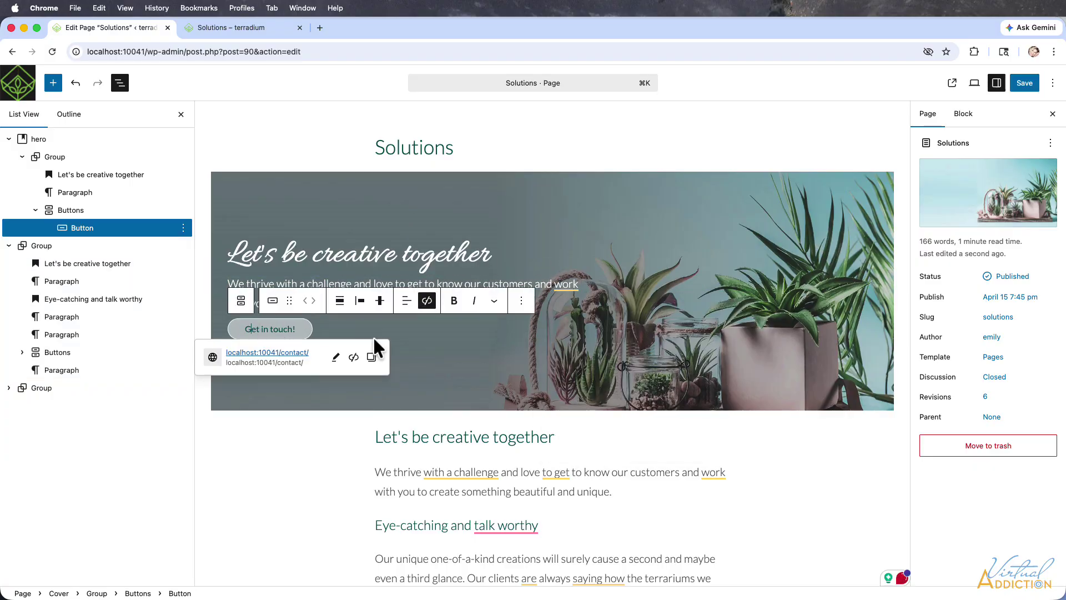
click(1021, 84)
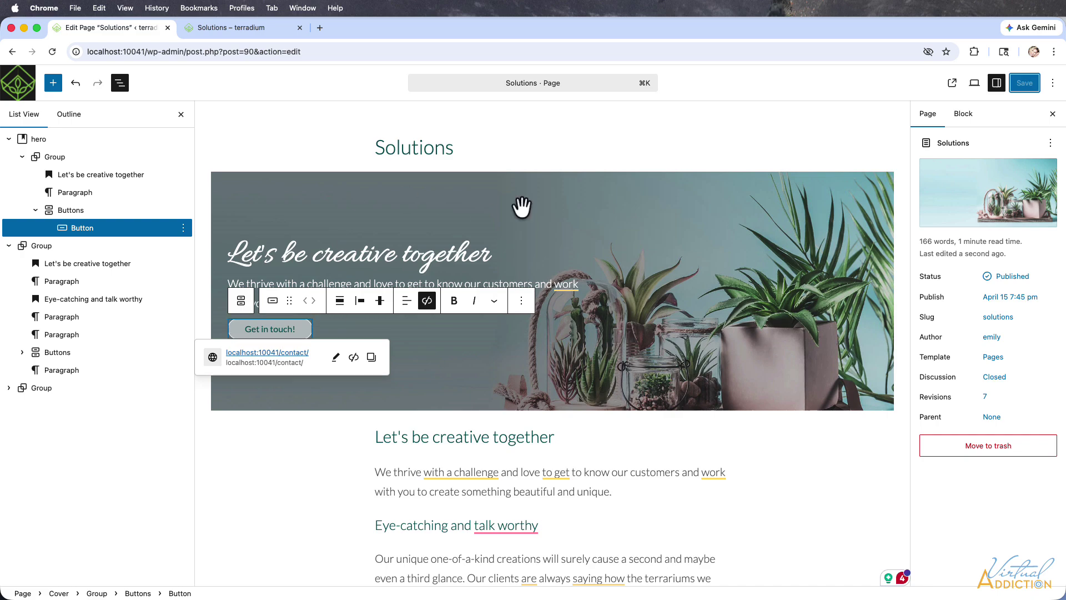
click(464, 367)
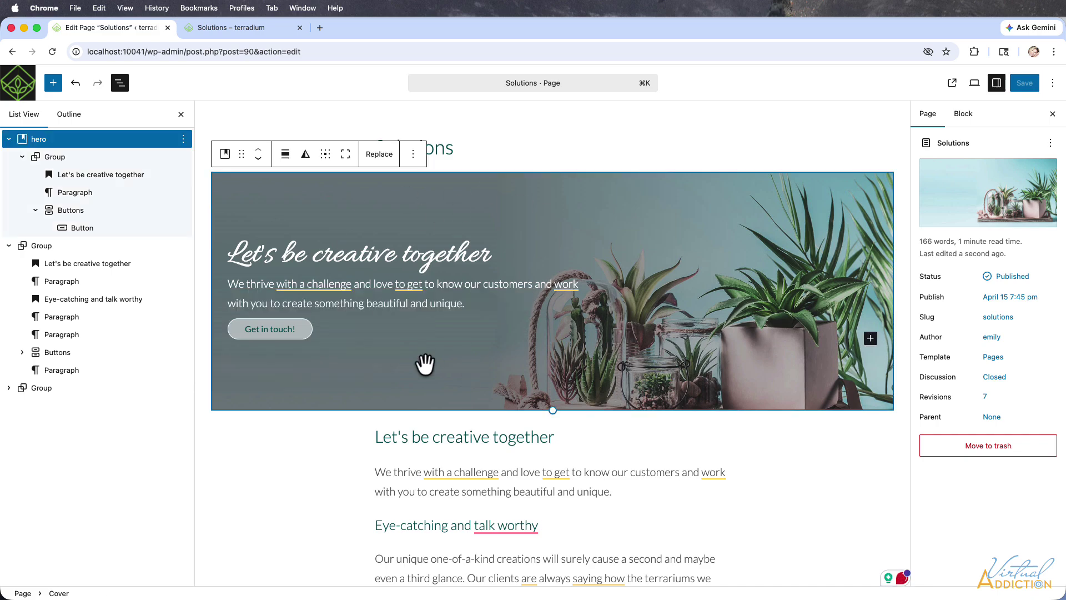